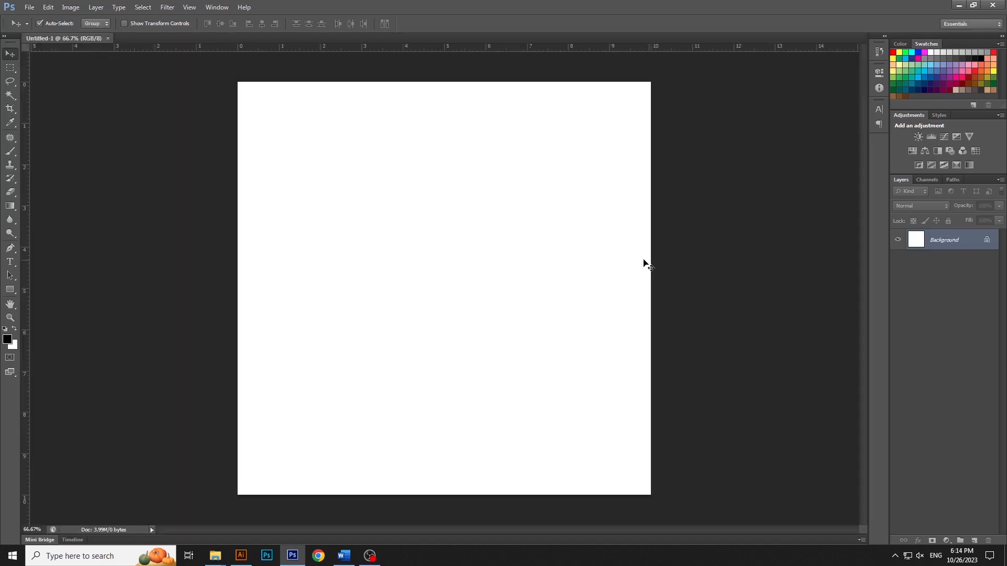
Step: Place the olive oil bottle image 298 from the New folder (8000) folder into the blank document
{"action": "left_click", "coordinate": [16, 263]}
{"action": "left_click", "coordinate": [10, 53]}
{"action": "mouse_move", "coordinate": [215, 556]}
{"action": "left_click", "coordinate": [393, 503]}
{"action": "left_click", "coordinate": [327, 126]}
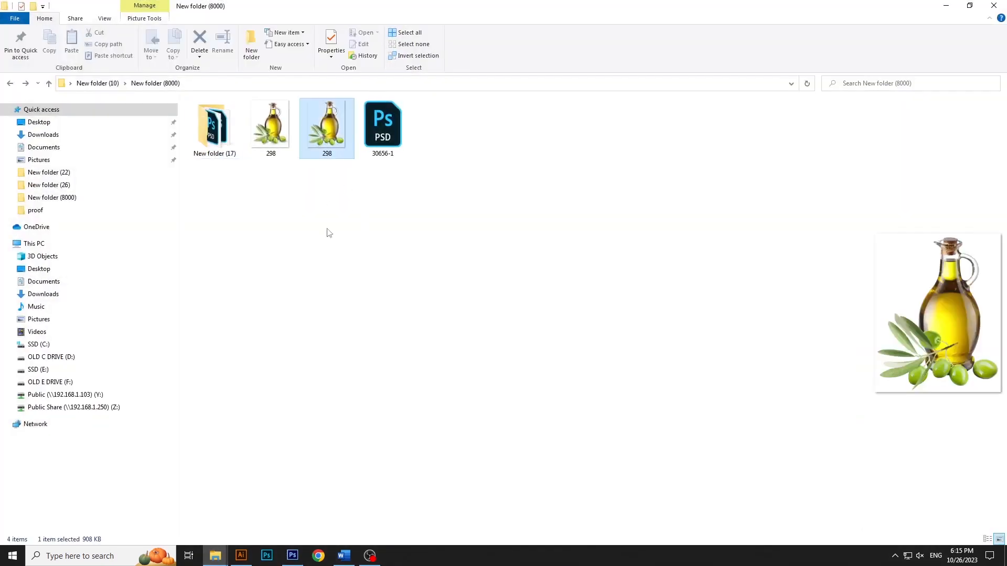
{"action": "left_click_drag", "start_coordinate": [326, 126], "coordinate": [590, 331]}
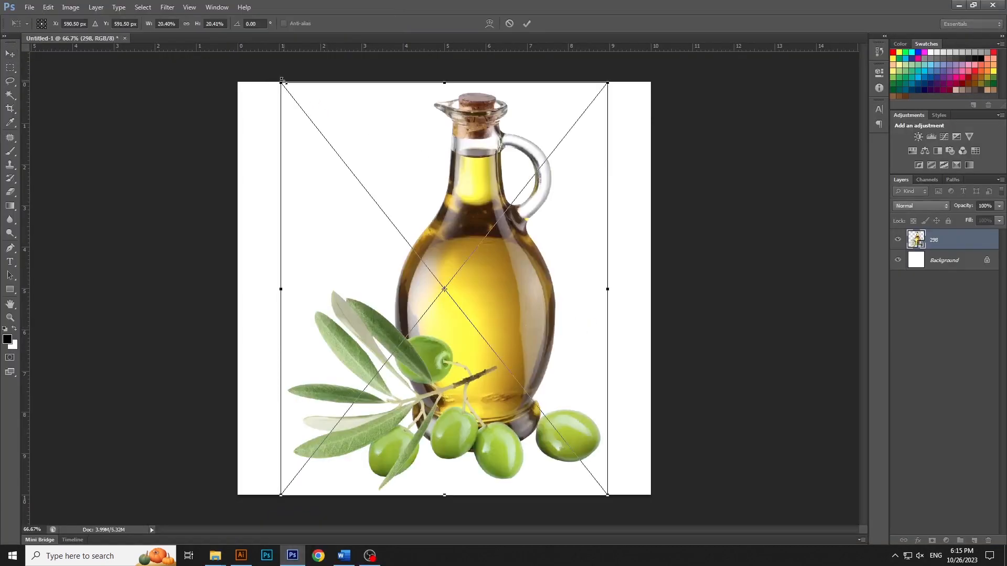
Step: Scale the placed bottle image to about 15% and position it in the lower right part of the canvas
{"action": "left_click_drag", "start_coordinate": [281, 82], "coordinate": [328, 140]}
{"action": "left_click_drag", "start_coordinate": [533, 292], "coordinate": [564, 308]}
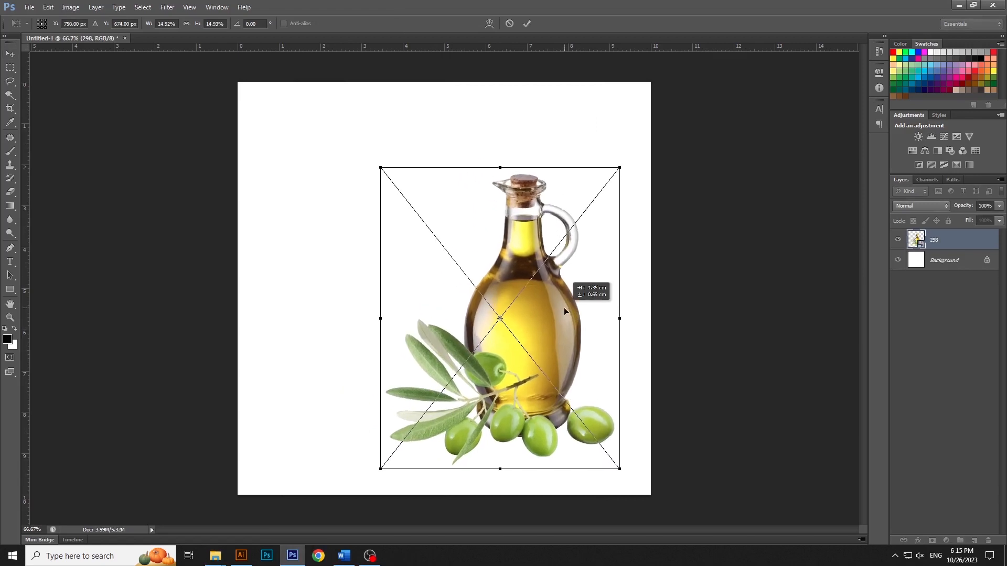
{"action": "key", "text": "Return"}
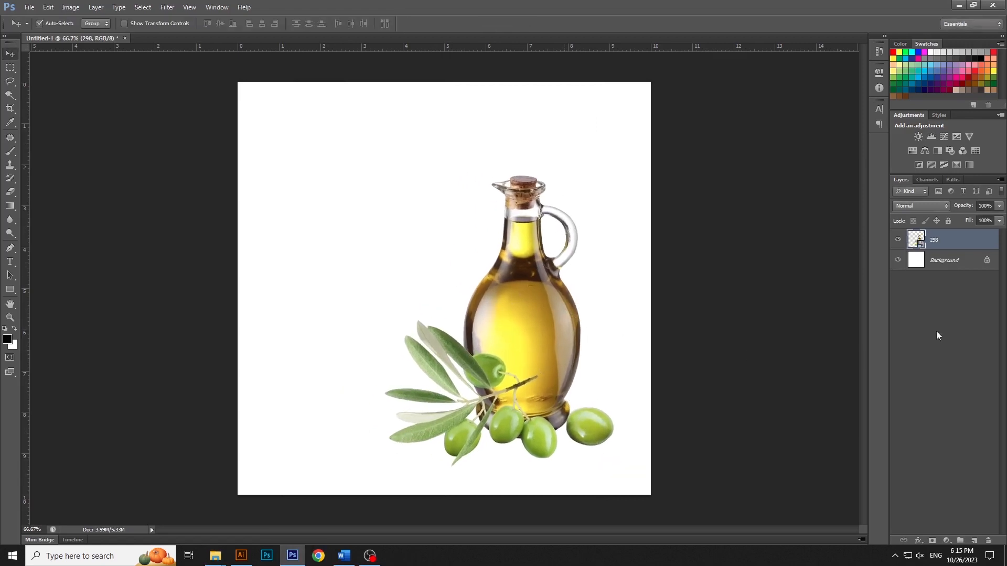
Step: Duplicate the 298 bottle layer and move the copy below the original in the layer order
{"action": "right_click", "coordinate": [968, 243]}
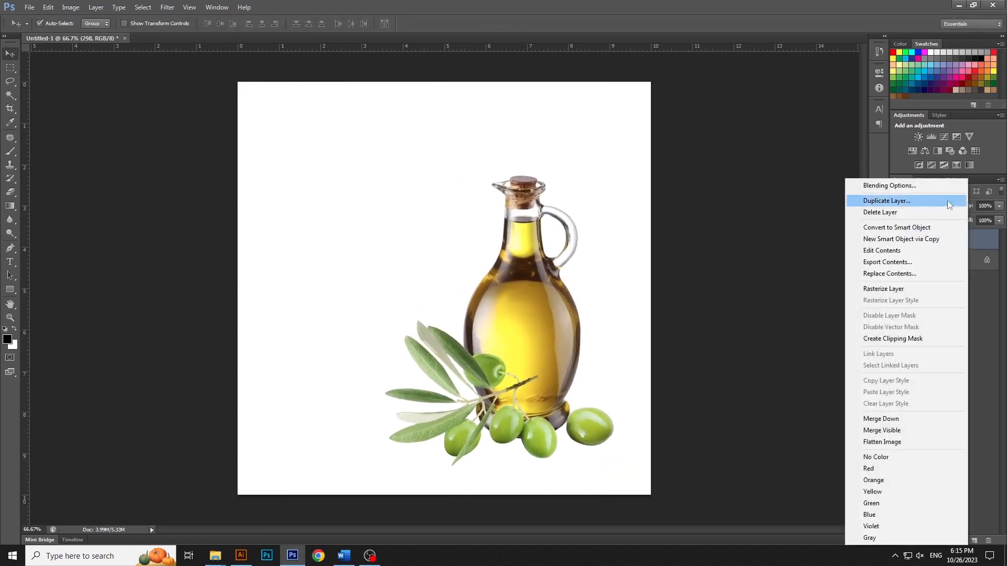
{"action": "left_click", "coordinate": [929, 239]}
{"action": "left_click_drag", "start_coordinate": [961, 231], "coordinate": [966, 268]}
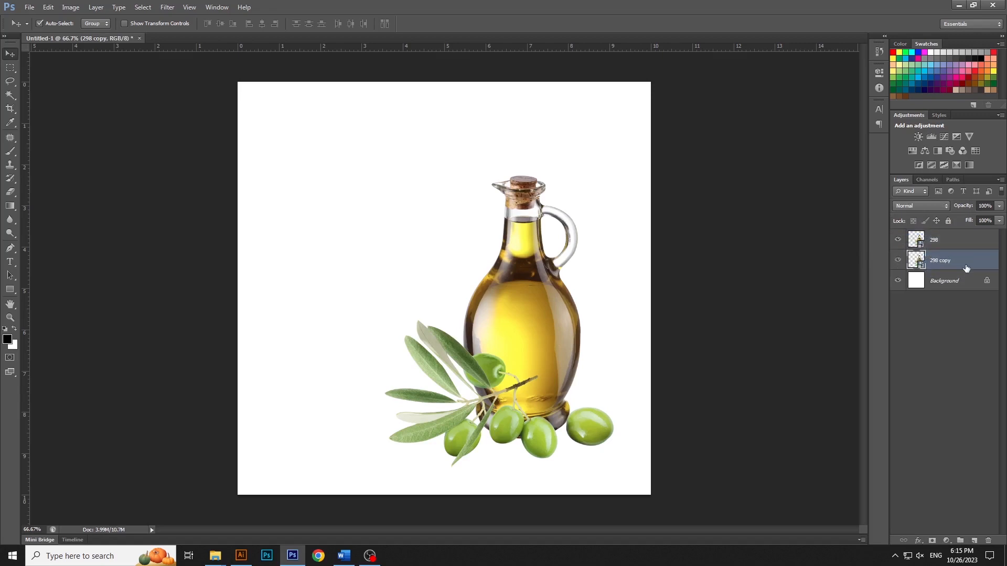
Step: Mirror the 298 copy layer upside down and place it directly beneath the bottle and olives as a reflection
{"action": "key", "text": "ctrl+t"}
{"action": "left_click_drag", "start_coordinate": [398, 144], "coordinate": [574, 438]}
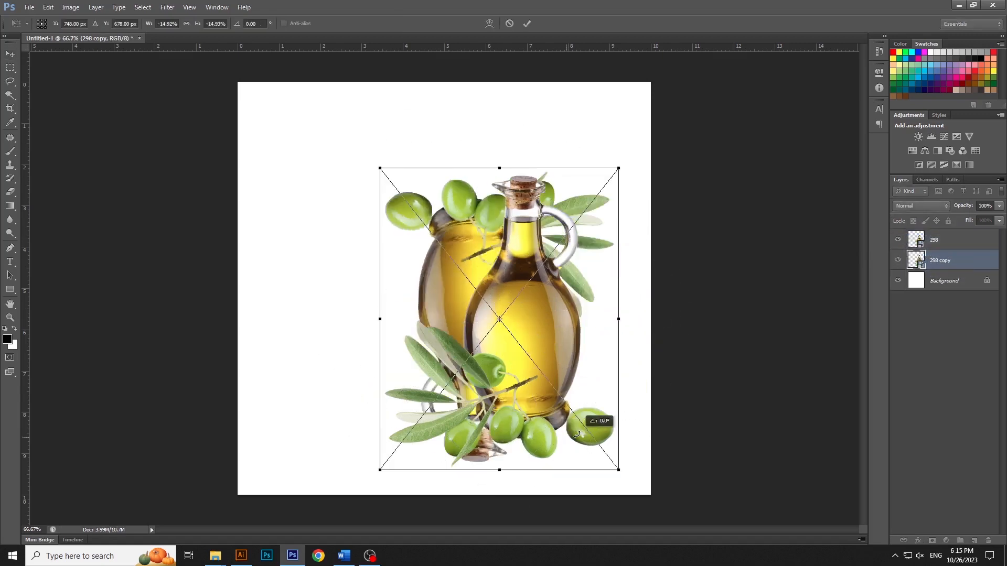
{"action": "left_click_drag", "start_coordinate": [576, 254], "coordinate": [573, 465]}
{"action": "right_click", "coordinate": [580, 415]}
{"action": "left_click", "coordinate": [618, 396]}
{"action": "key", "text": "Return"}
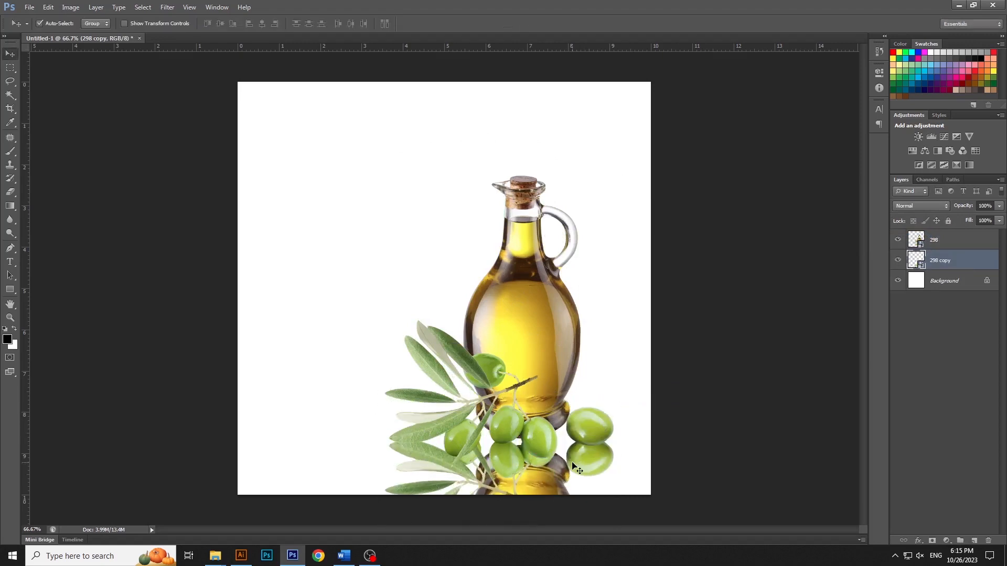
Step: Apply a Gaussian Blur to the mirrored 298 copy layer to soften the reflection
{"action": "left_click", "coordinate": [167, 7]}
{"action": "mouse_move", "coordinate": [176, 112]}
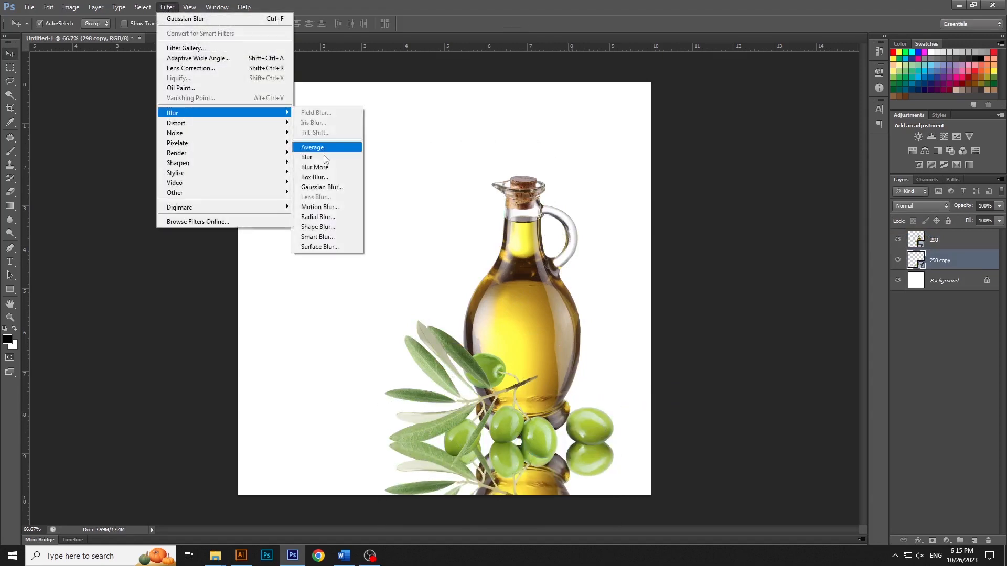
{"action": "left_click", "coordinate": [315, 186]}
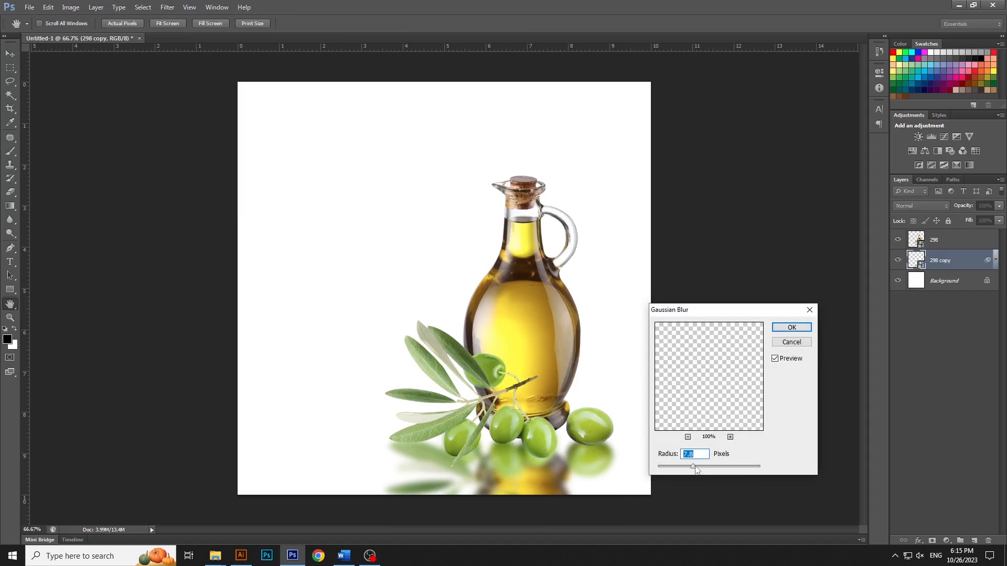
{"action": "left_click_drag", "start_coordinate": [694, 466], "coordinate": [691, 469]}
{"action": "key", "text": "Return"}
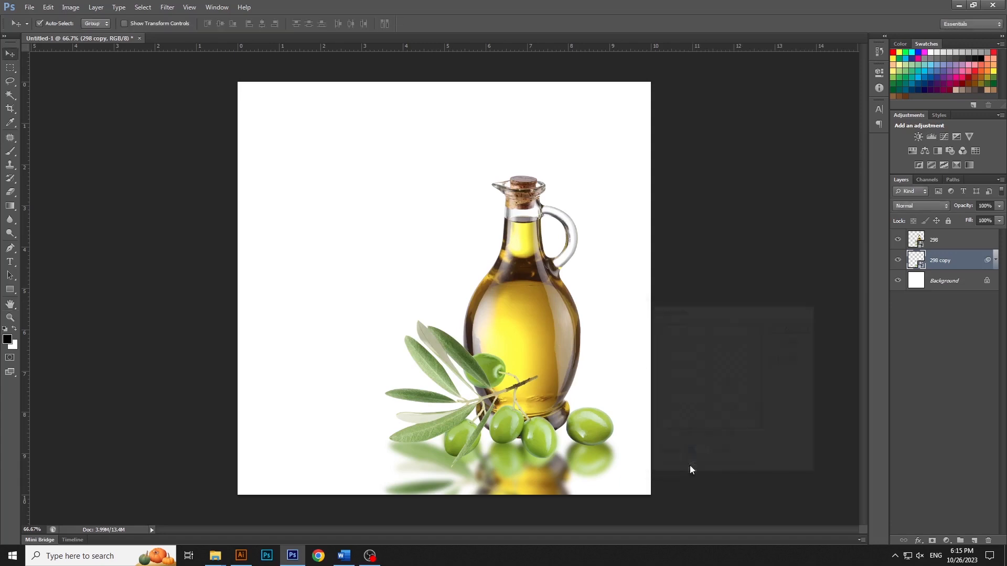
Step: Select the 298 copy layer and set the foreground colour to dark green #314a03
{"action": "left_click", "coordinate": [595, 434]}
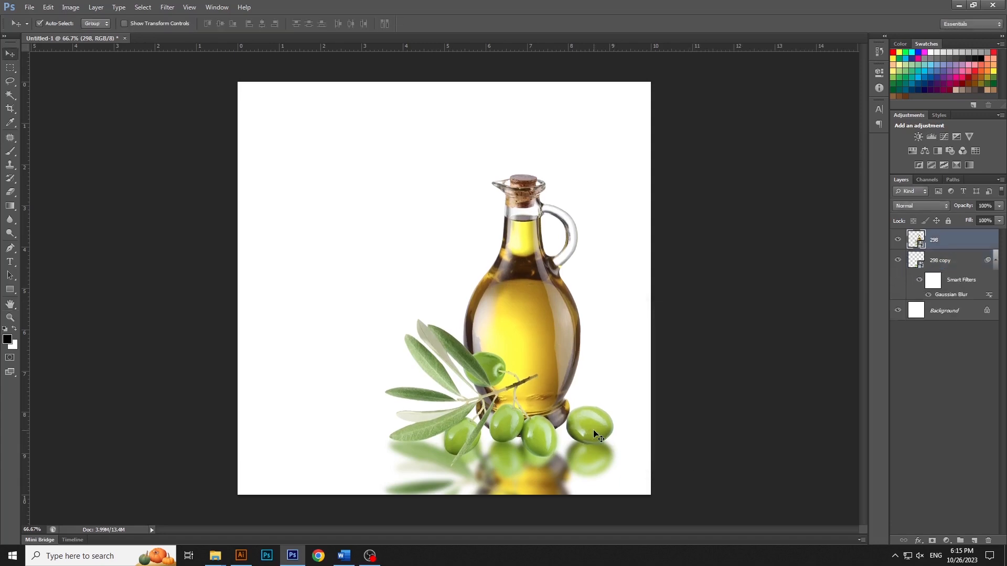
{"action": "left_click", "coordinate": [991, 256]}
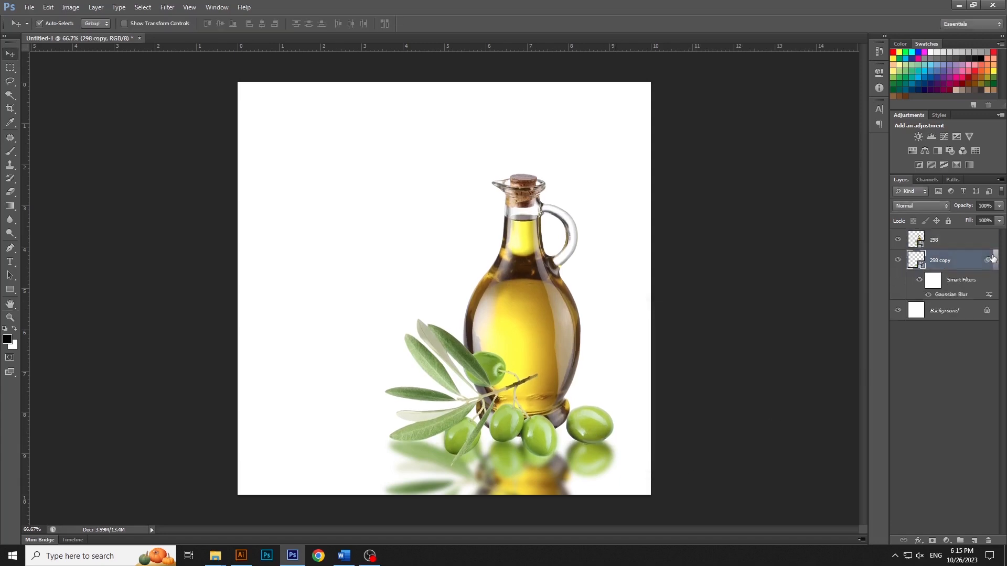
{"action": "left_click", "coordinate": [8, 339]}
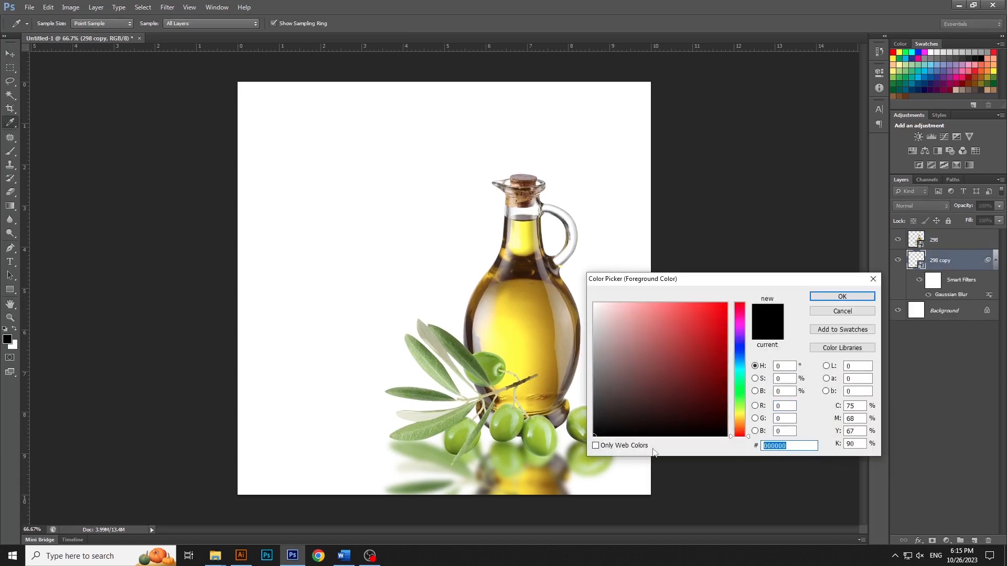
{"action": "type", "text": "314a0"}
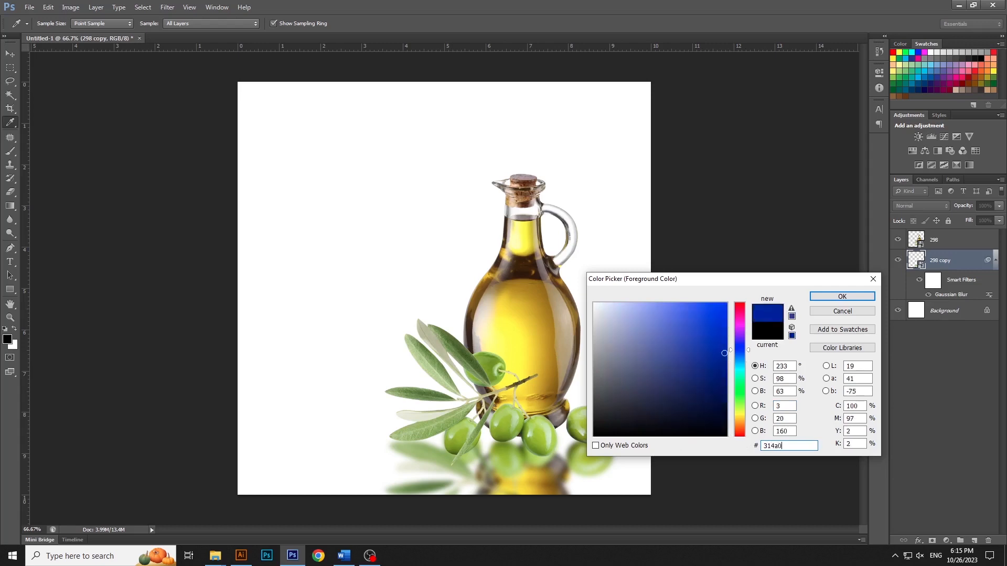
{"action": "type", "text": "0"}
{"action": "key", "text": "Return"}
{"action": "key", "text": "v"}
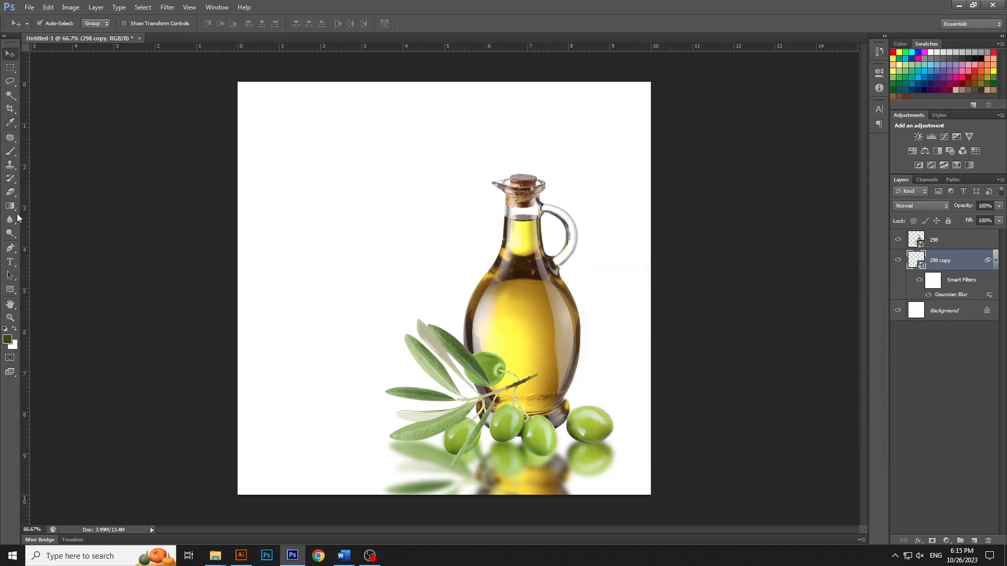
Step: Paint a single dab with a soft 100 px brush on a new layer above the 298 copy layer
{"action": "left_click", "coordinate": [16, 151]}
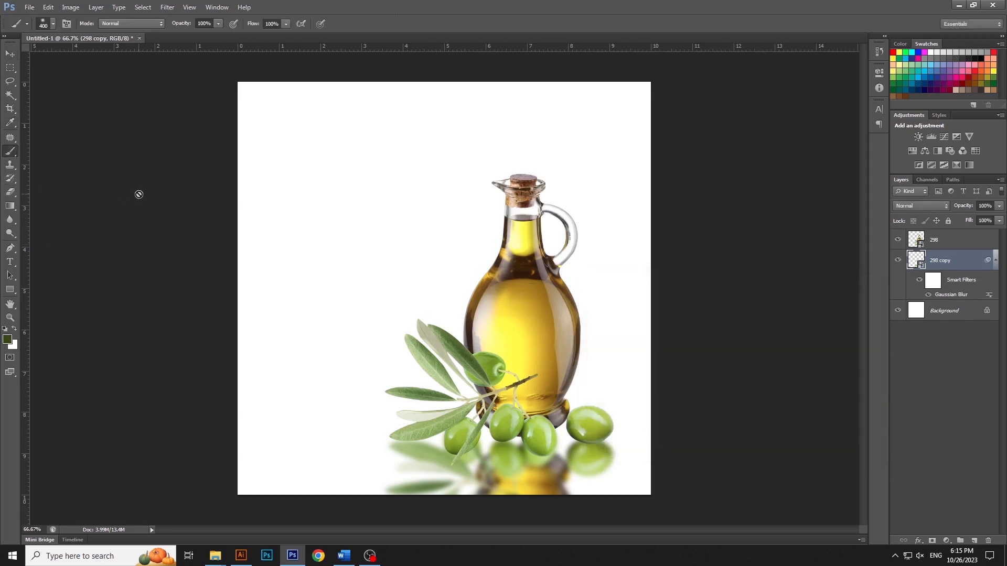
{"action": "left_click", "coordinate": [47, 23]}
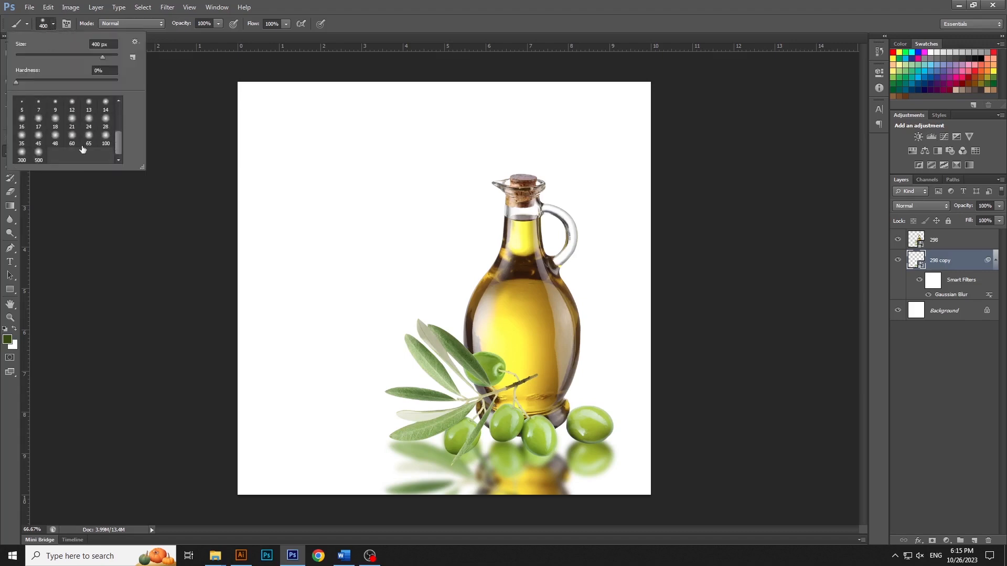
{"action": "double_click", "coordinate": [106, 140]}
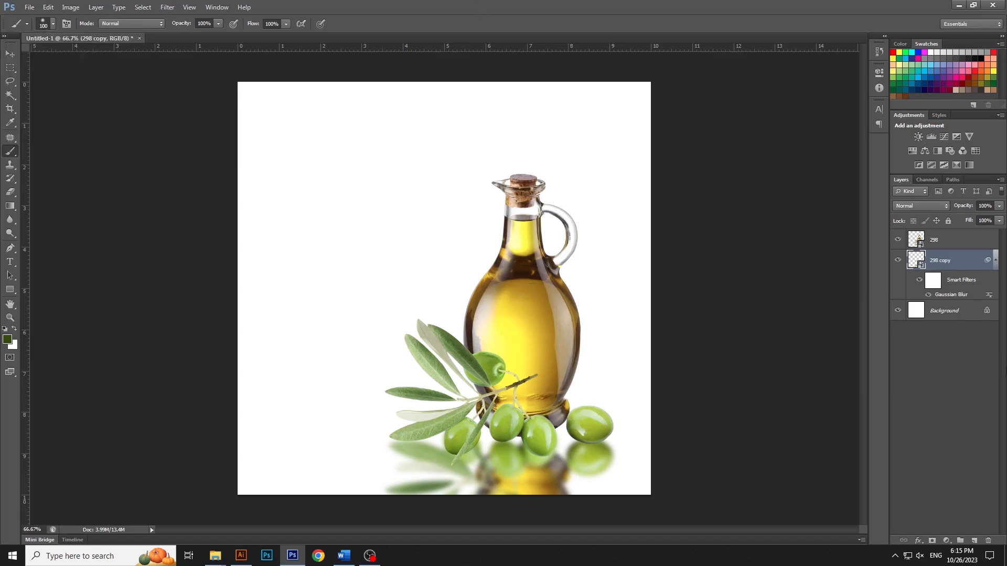
{"action": "left_click", "coordinate": [974, 540]}
{"action": "left_click", "coordinate": [396, 243]}
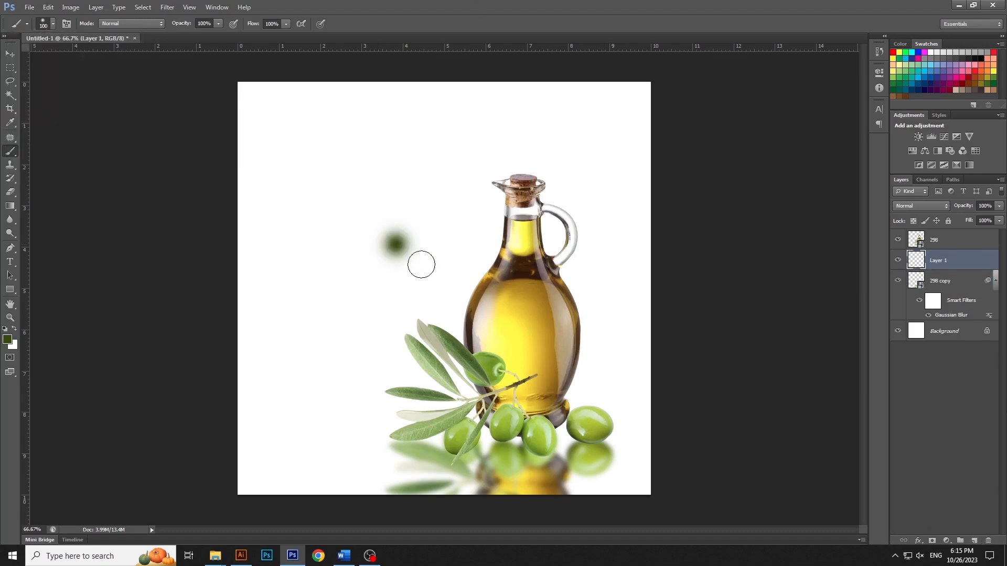
Step: Move the green dab under the far-right olive and stretch it into a flat contact shadow, about 236% wide and 51% high
{"action": "key", "text": "v"}
{"action": "key", "text": "ctrl+t"}
{"action": "mouse_move", "coordinate": [396, 216]}
{"action": "left_mouse_down"}
{"action": "mouse_move", "coordinate": [396, 244]}
{"action": "mouse_move", "coordinate": [576, 442]}
{"action": "mouse_move", "coordinate": [651, 443]}
{"action": "left_mouse_up"}
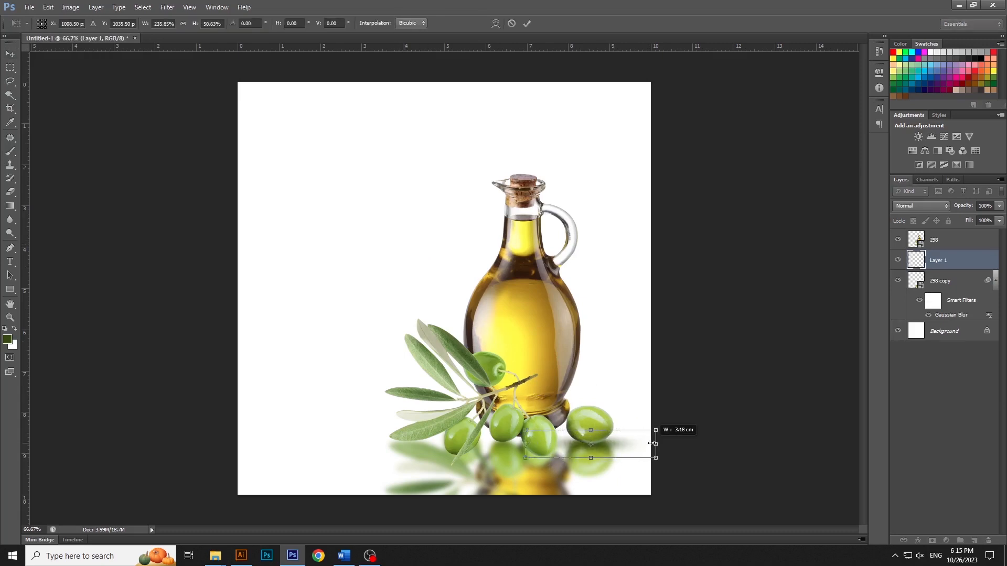
{"action": "key", "text": "Return"}
Step: Duplicate the Layer 1 shadow and shift the copy left beneath the bottle base
{"action": "right_click", "coordinate": [966, 273]}
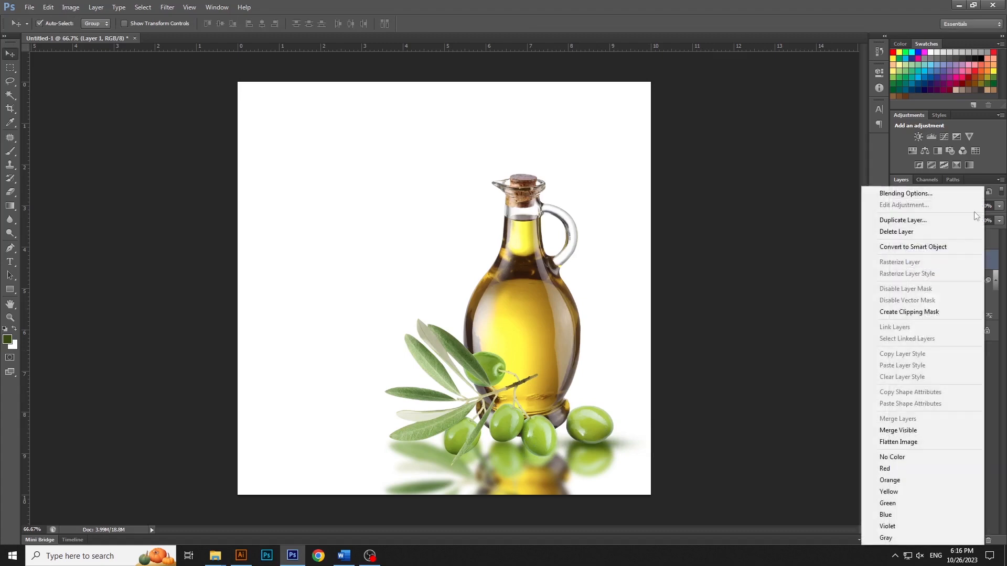
{"action": "left_click", "coordinate": [912, 219]}
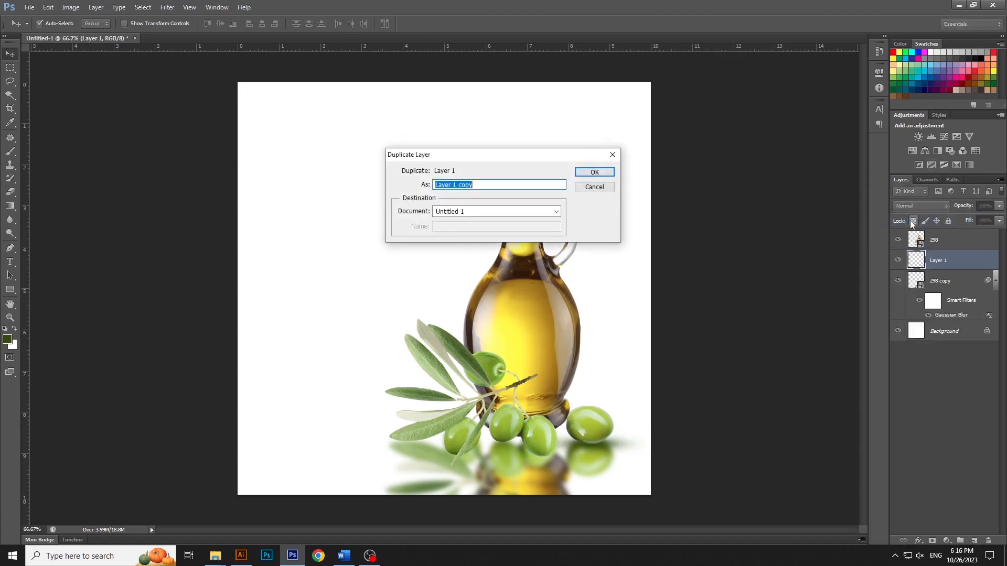
{"action": "left_click", "coordinate": [595, 173]}
{"action": "left_click_drag", "start_coordinate": [601, 449], "coordinate": [567, 455]}
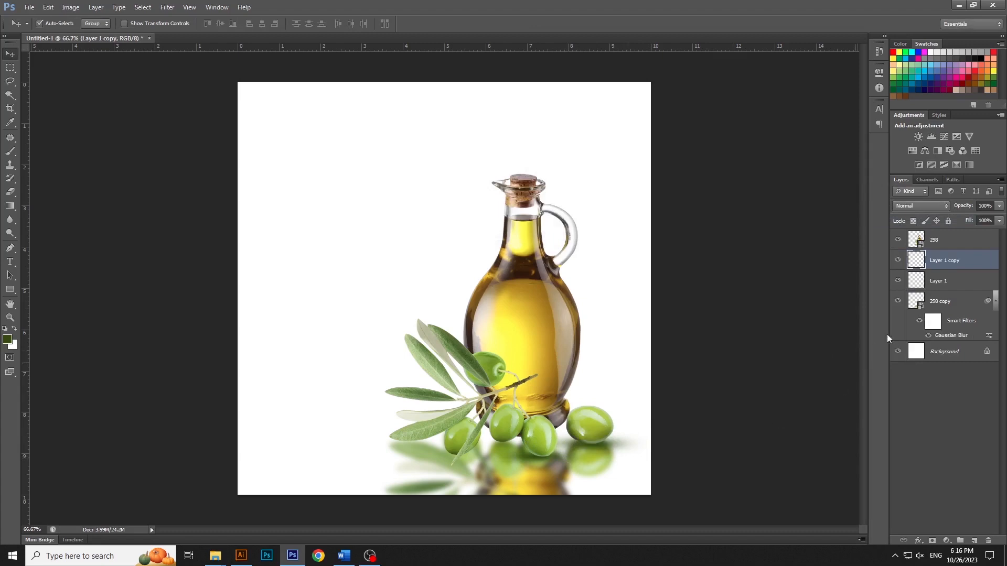
Step: Duplicate the Layer 1 copy shadow and move the new copy further left under the olive branch
{"action": "right_click", "coordinate": [974, 267]}
{"action": "left_click", "coordinate": [901, 220]}
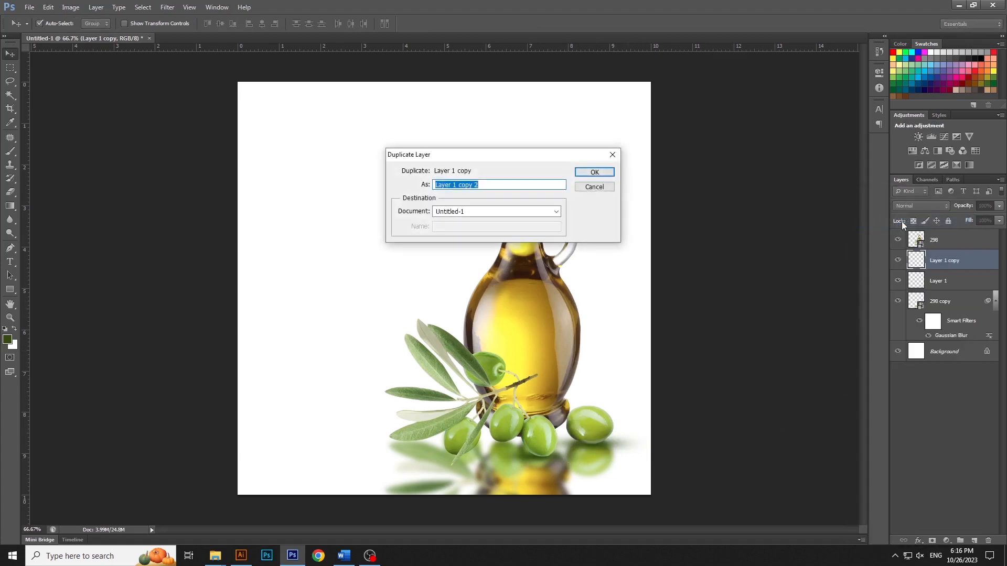
{"action": "key", "text": "Return"}
{"action": "left_click_drag", "start_coordinate": [563, 455], "coordinate": [490, 452]}
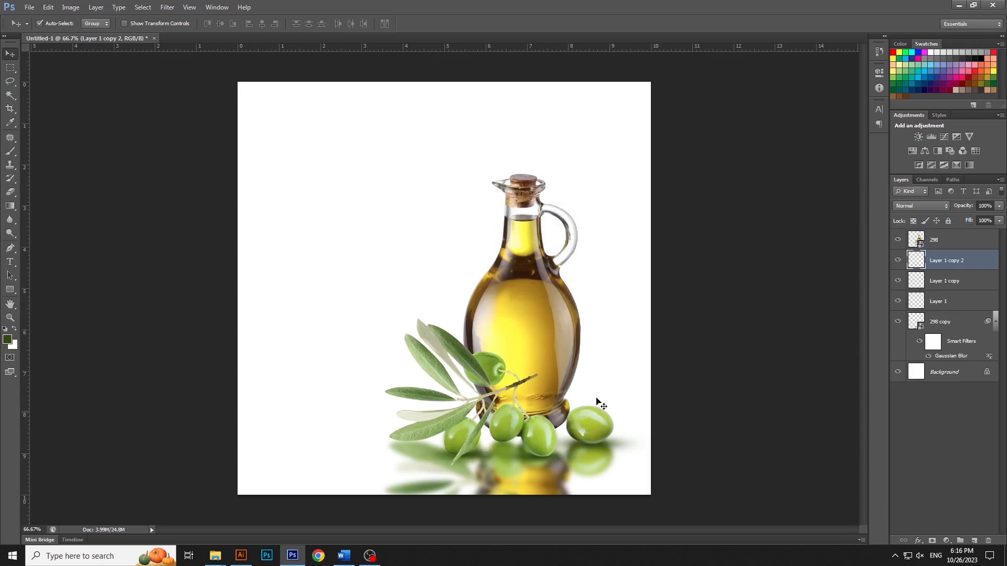
{"action": "left_click", "coordinate": [696, 359]}
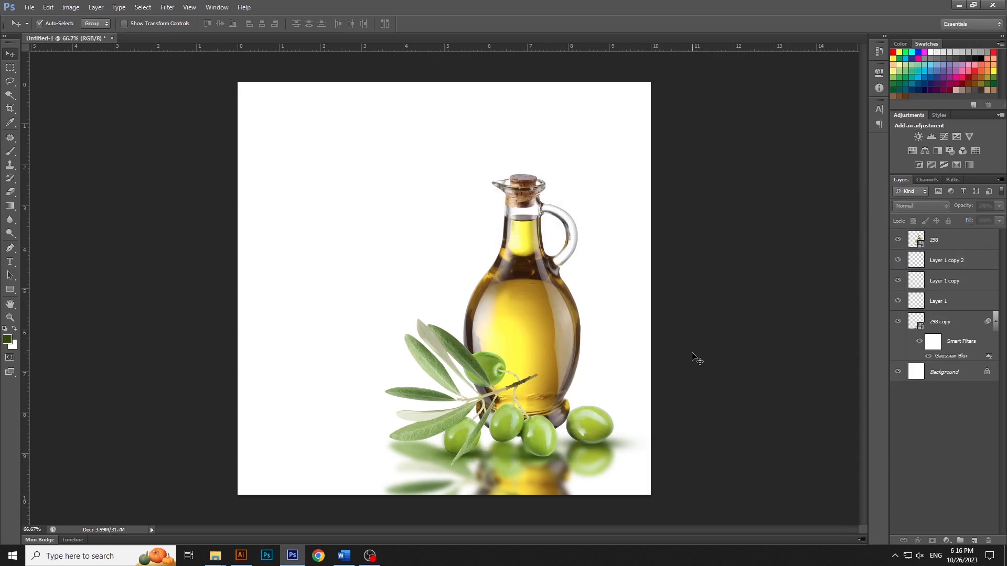
Step: Collapse the reflection layer's smart filters and add a Gradient fill layer directly above the Background layer
{"action": "left_click", "coordinate": [996, 322]}
{"action": "left_click", "coordinate": [960, 343]}
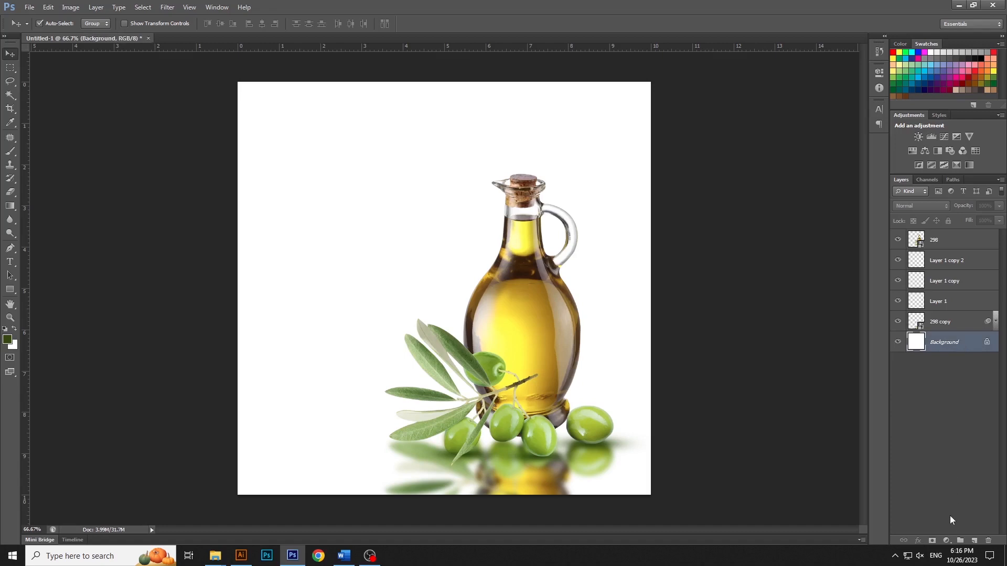
{"action": "left_click", "coordinate": [947, 541]}
{"action": "left_click", "coordinate": [941, 322]}
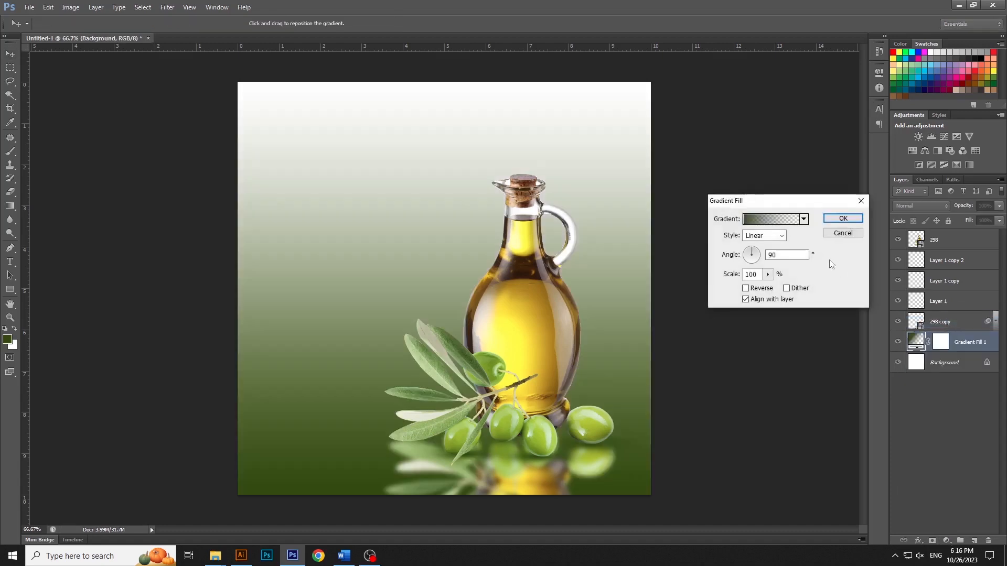
Step: Edit the fill's gradient and raise the opacity of its transparent end stop to 100%
{"action": "left_click", "coordinate": [786, 221]}
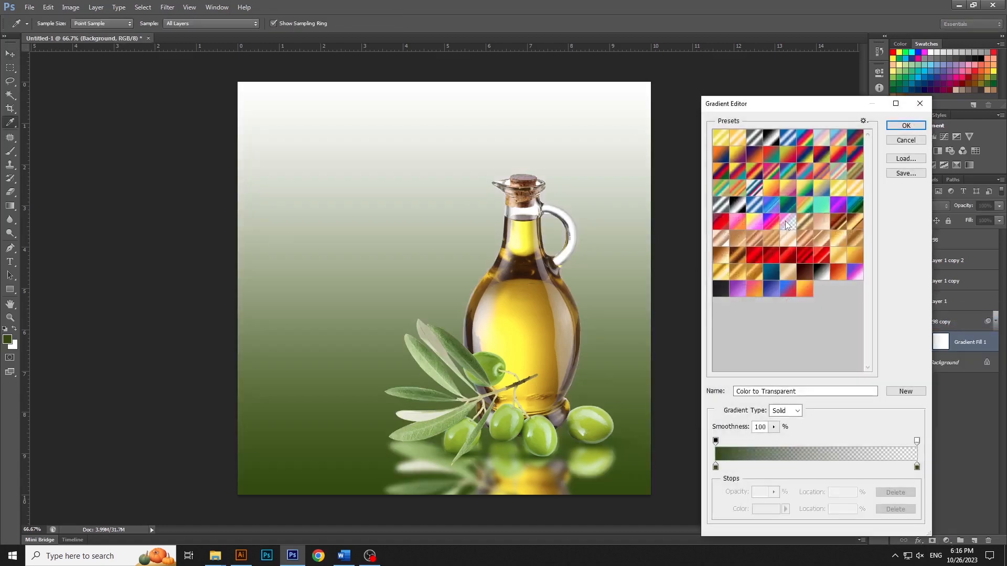
{"action": "left_click", "coordinate": [917, 441]}
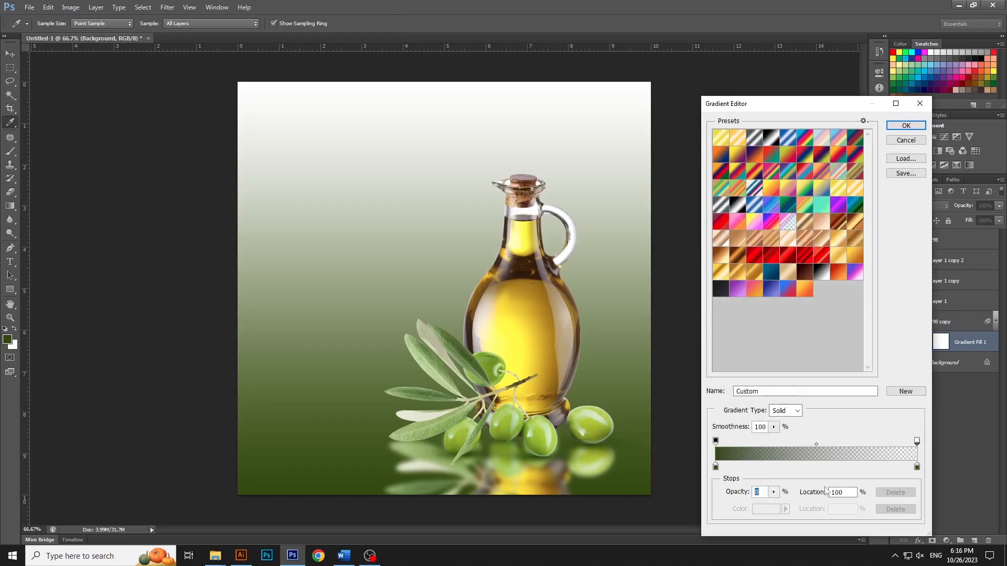
{"action": "left_click", "coordinate": [773, 491]}
{"action": "left_click_drag", "start_coordinate": [774, 503], "coordinate": [924, 480]}
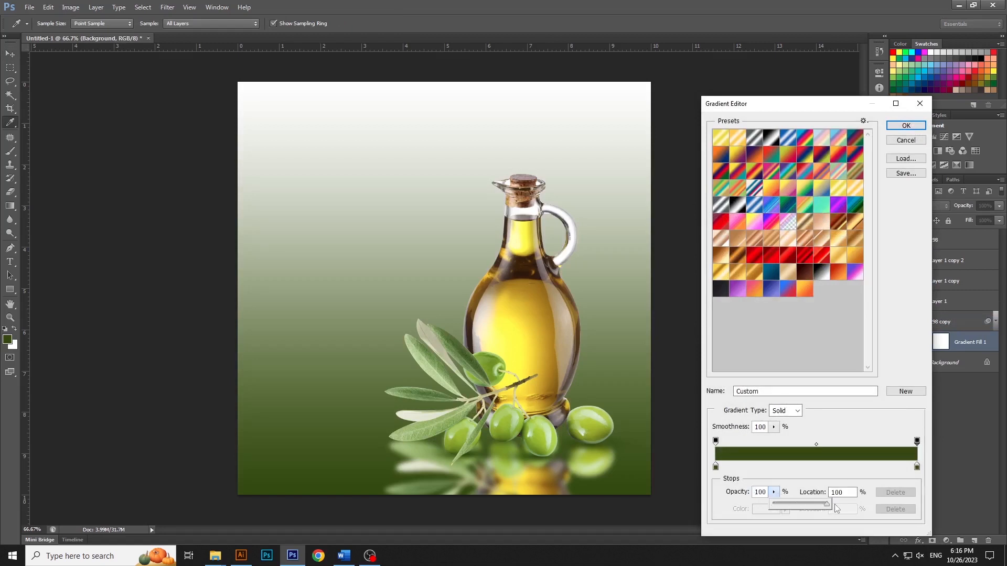
Step: Set the gradient's end color stop to gold c79600 and accept the edited gradient
{"action": "double_click", "coordinate": [917, 467]}
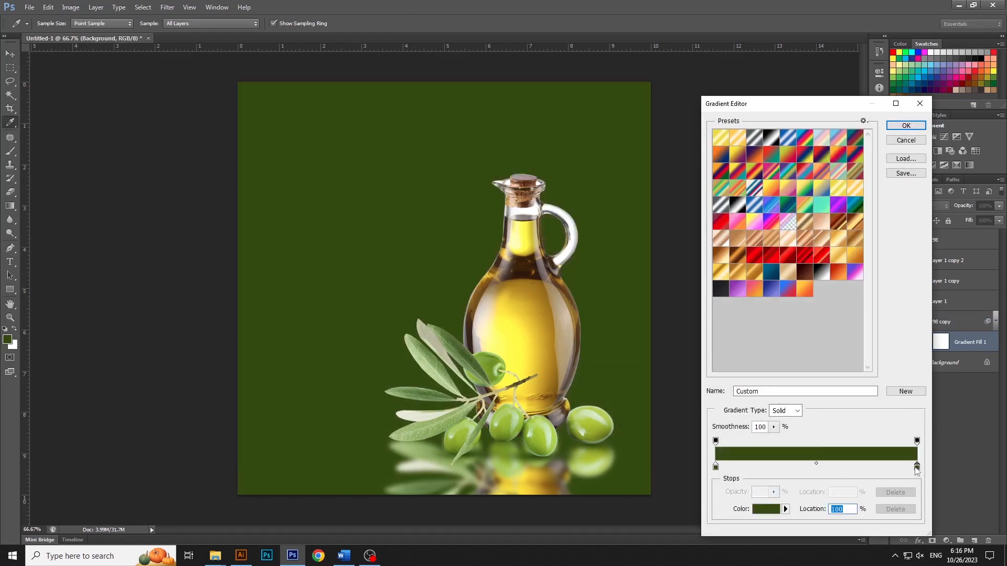
{"action": "left_click", "coordinate": [789, 446]}
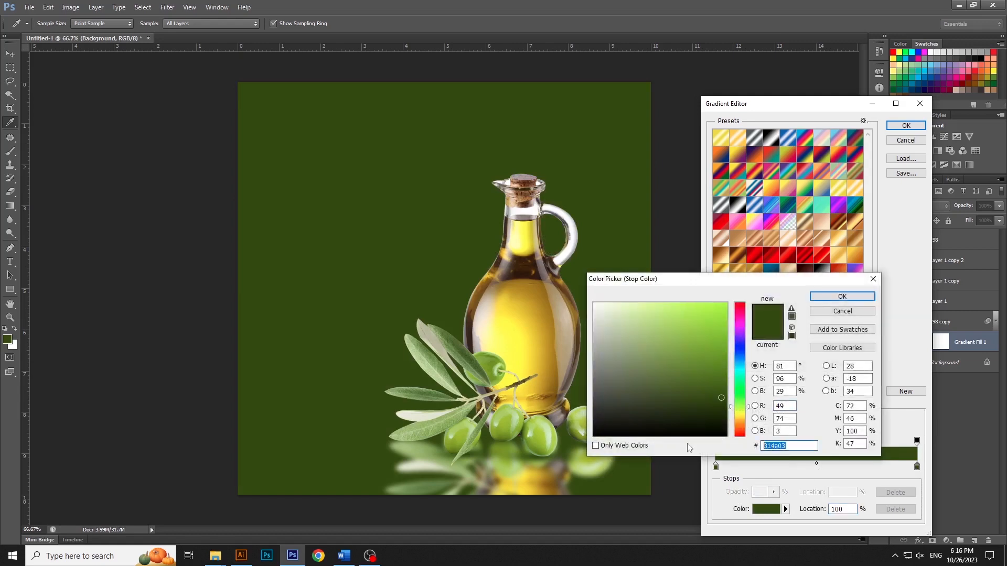
{"action": "type", "text": "c79600"}
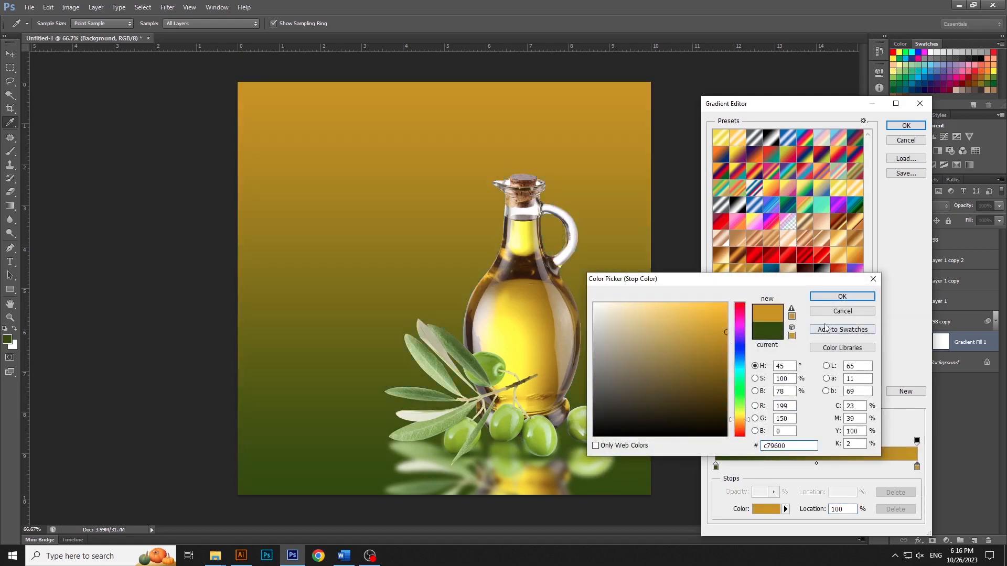
{"action": "left_click", "coordinate": [831, 298]}
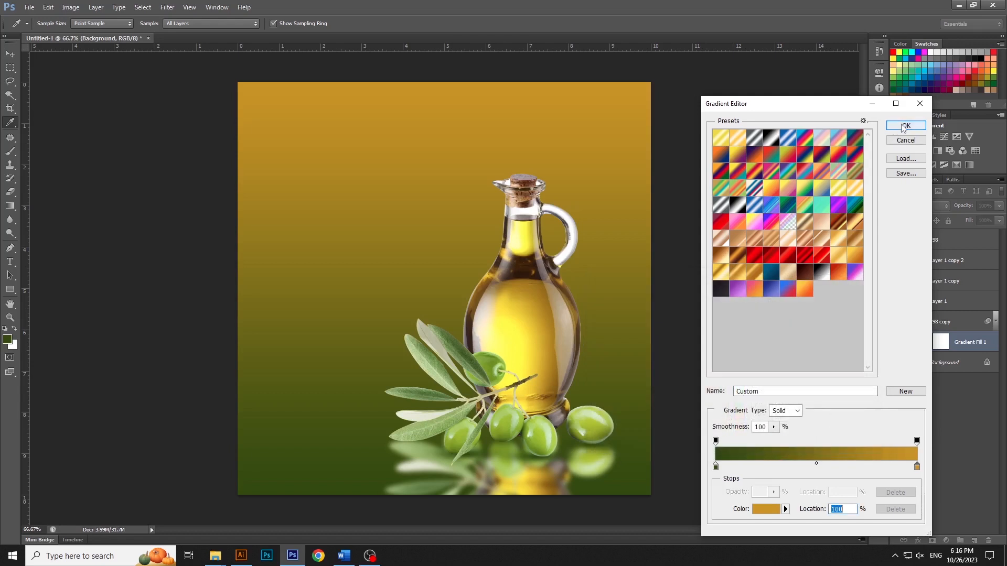
{"action": "left_click", "coordinate": [901, 127]}
Step: Make the gradient fill radial and reversed, center its glow behind the bottle, and scale it to 139%
{"action": "left_click", "coordinate": [775, 235]}
{"action": "left_click", "coordinate": [775, 254]}
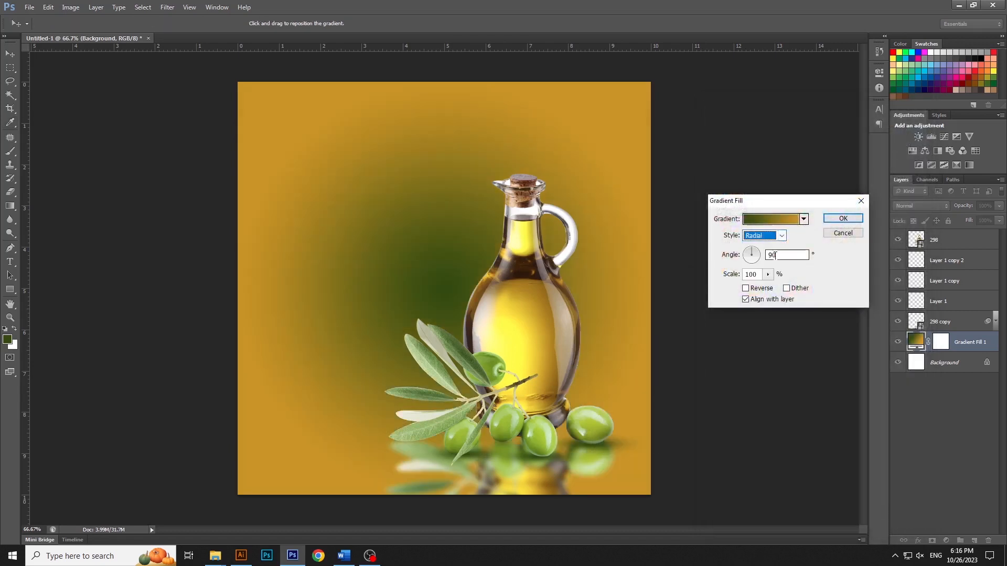
{"action": "left_click", "coordinate": [745, 288]}
{"action": "left_click_drag", "start_coordinate": [401, 237], "coordinate": [480, 259]}
{"action": "left_click", "coordinate": [768, 274]}
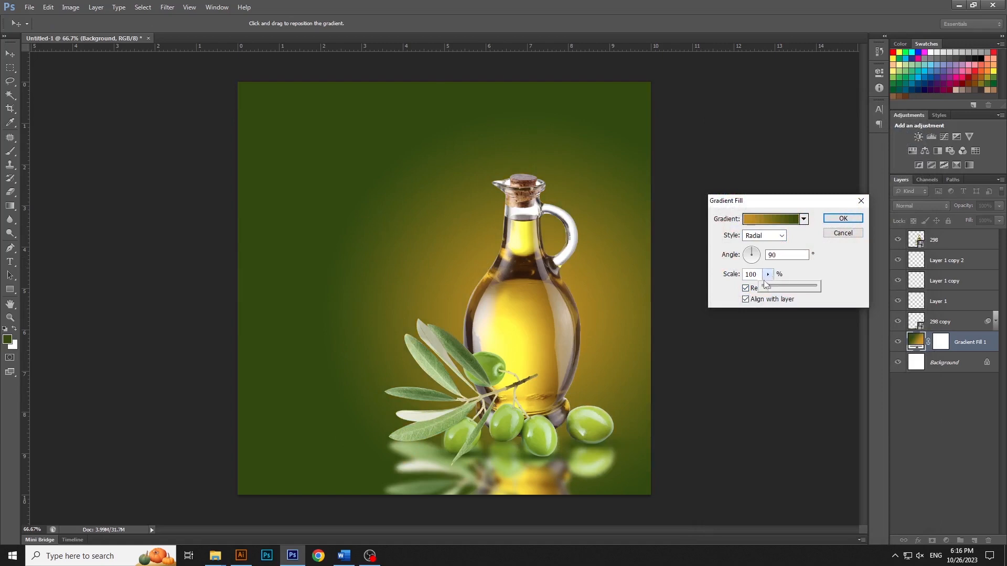
{"action": "left_click_drag", "start_coordinate": [770, 288], "coordinate": [772, 288]}
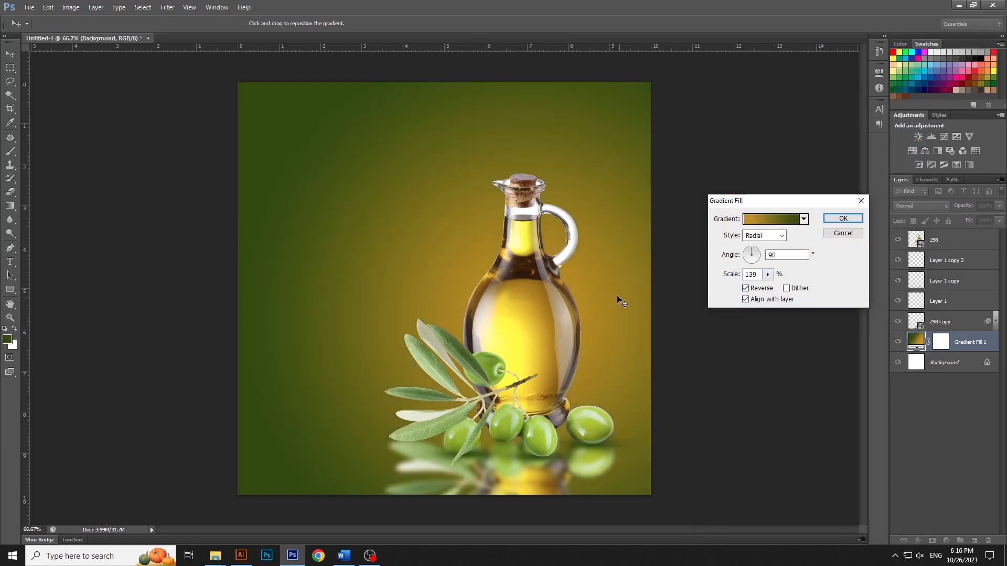
Step: Brighten the gradient's gold end stop to ffcd06 and apply the gradient fill
{"action": "left_click", "coordinate": [771, 219]}
{"action": "double_click", "coordinate": [916, 467]}
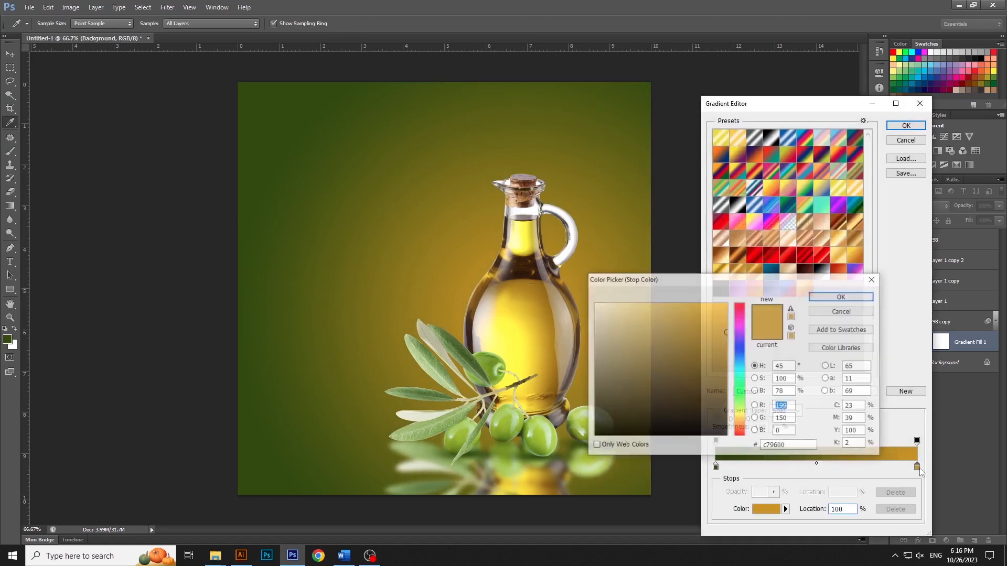
{"action": "left_click_drag", "start_coordinate": [725, 318], "coordinate": [726, 303]}
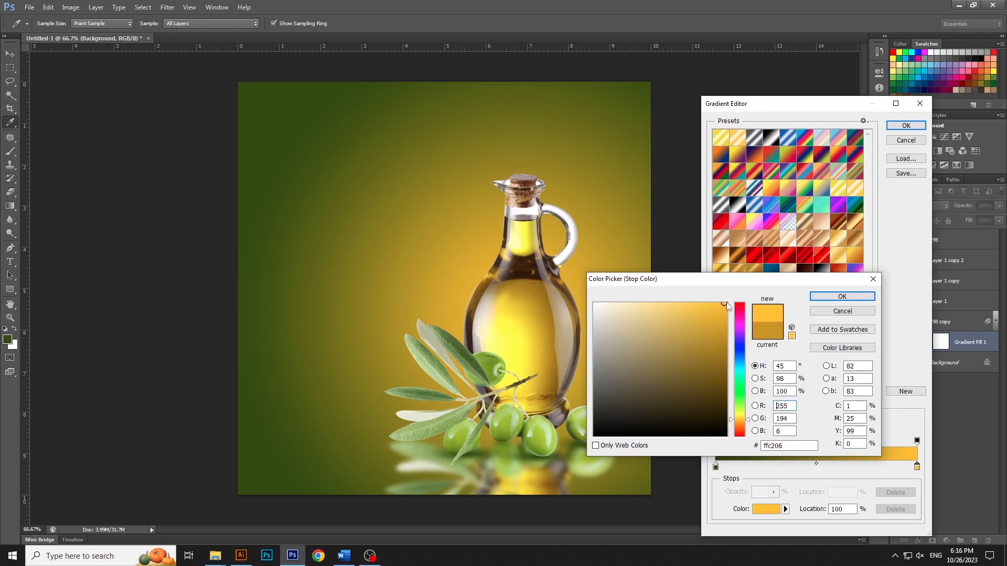
{"action": "left_click_drag", "start_coordinate": [749, 421], "coordinate": [748, 418]}
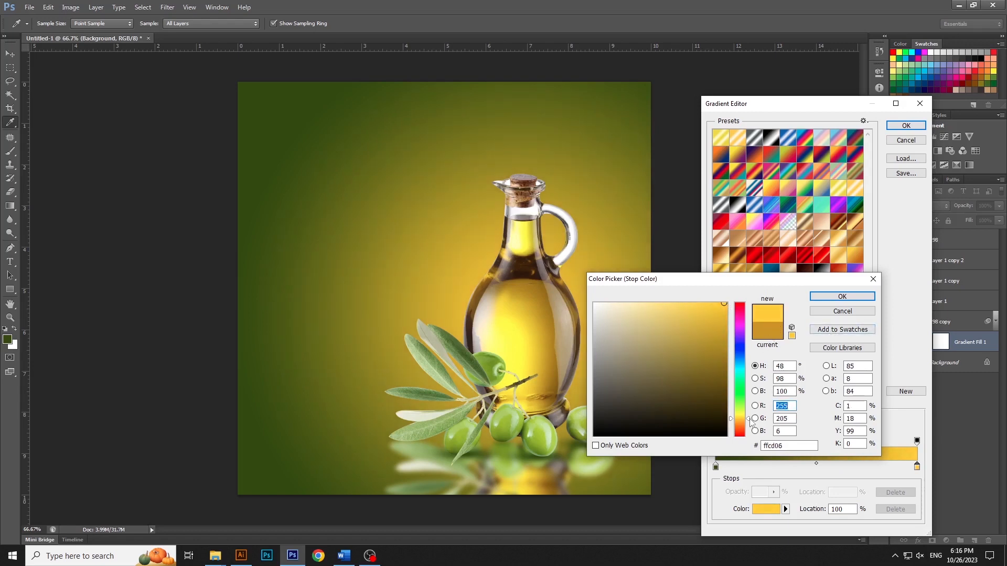
{"action": "left_click", "coordinate": [841, 296]}
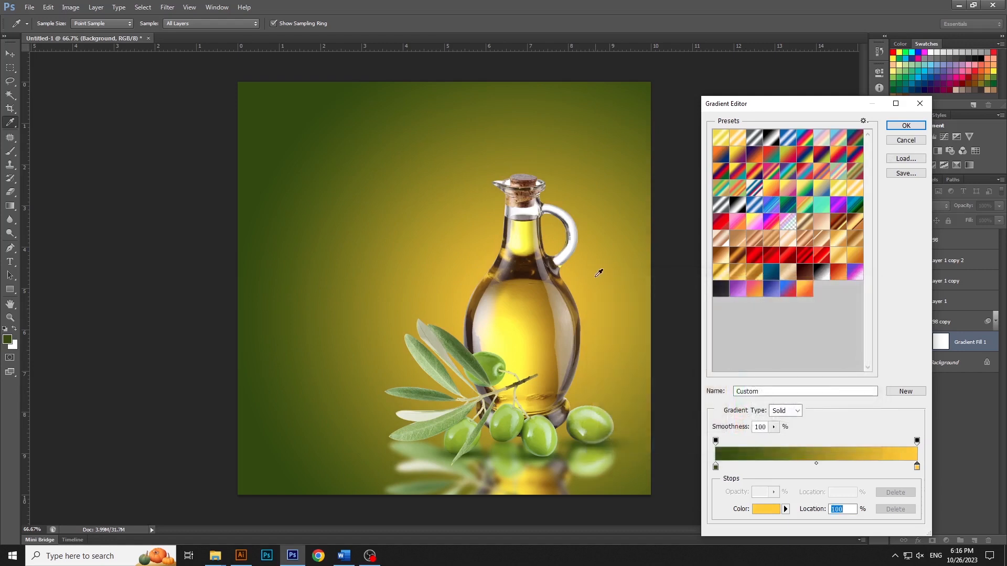
{"action": "left_click_drag", "start_coordinate": [595, 276], "coordinate": [635, 266]}
{"action": "key", "text": "ctrl+z"}
{"action": "left_click", "coordinate": [905, 125]}
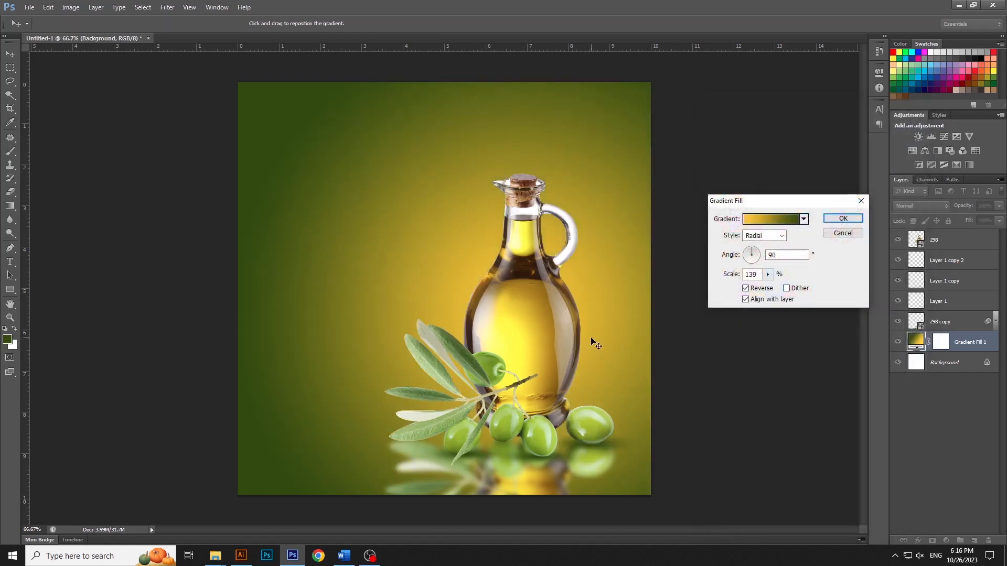
{"action": "left_click", "coordinate": [841, 219]}
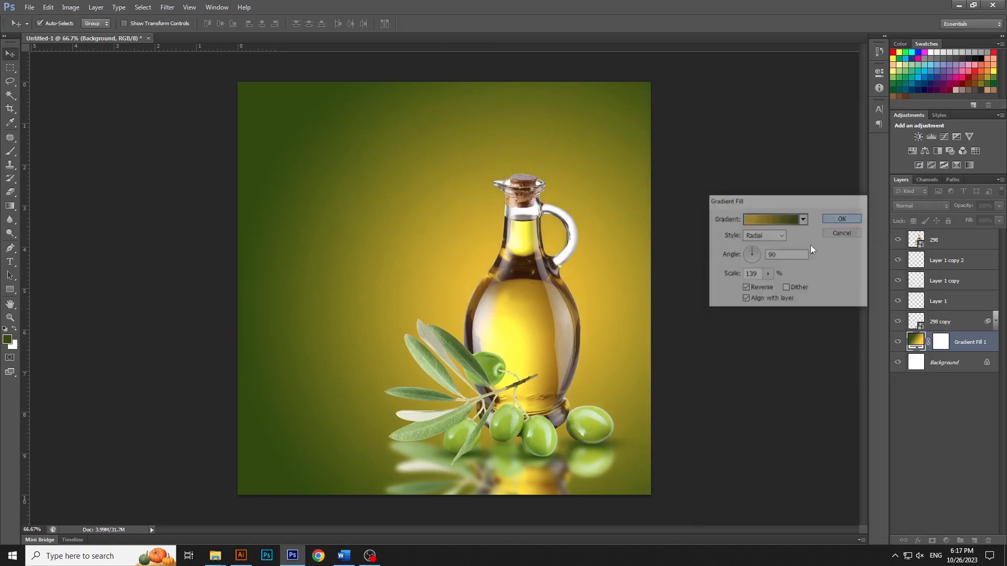
Step: Group the bottle layer 298, its reflection copy and the three shadow layers together
{"action": "left_click_drag", "start_coordinate": [734, 290], "coordinate": [414, 480]}
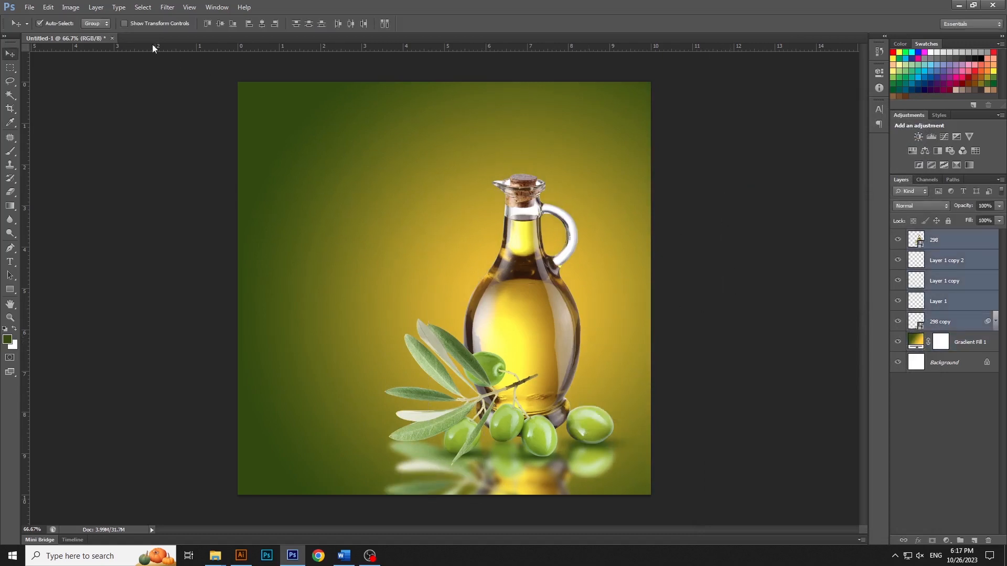
{"action": "left_click", "coordinate": [100, 8]}
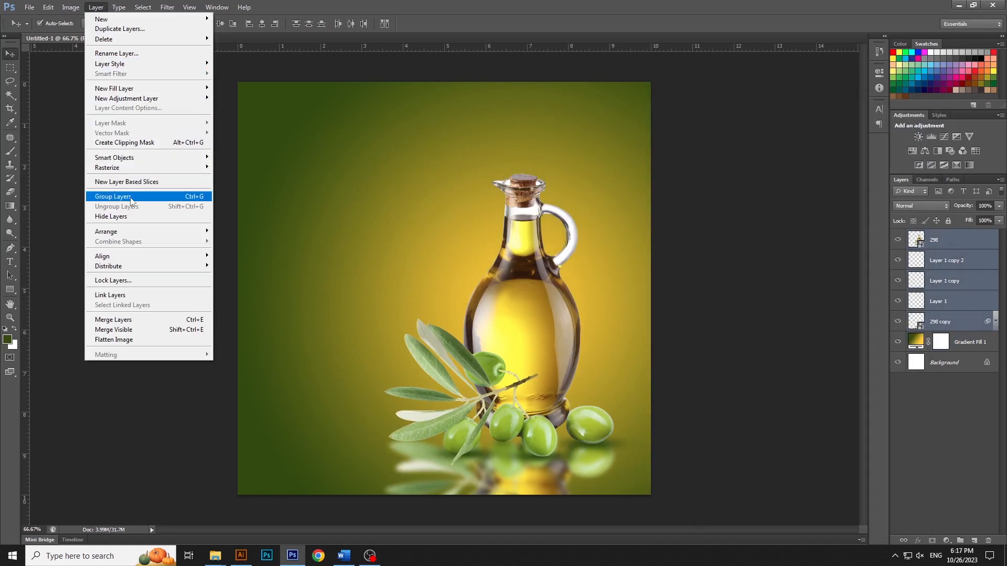
{"action": "left_click", "coordinate": [139, 196]}
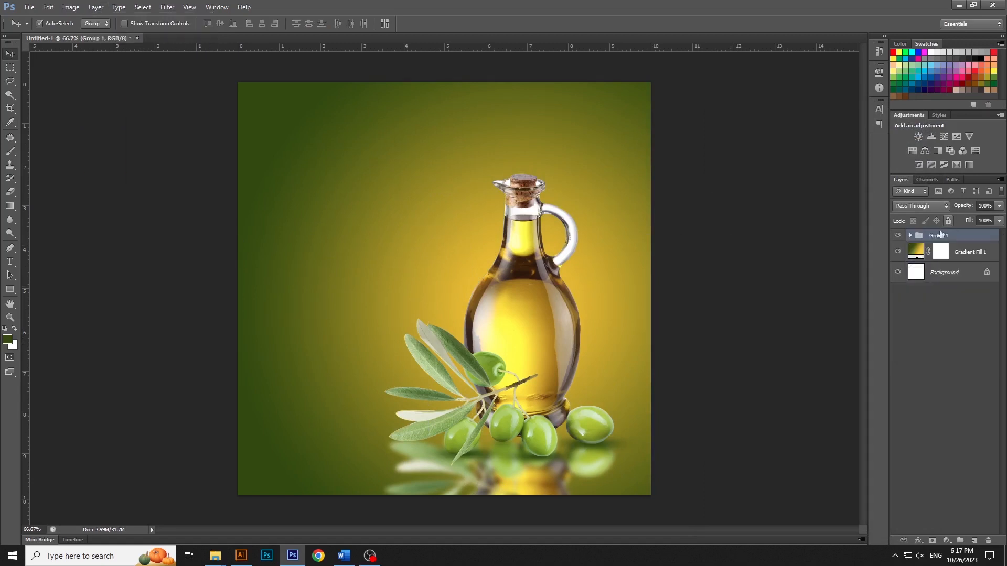
Step: Add a Curves adjustment clipped to layer 298 inside Group 1 and move its black and white points slightly inward
{"action": "left_click", "coordinate": [915, 239]}
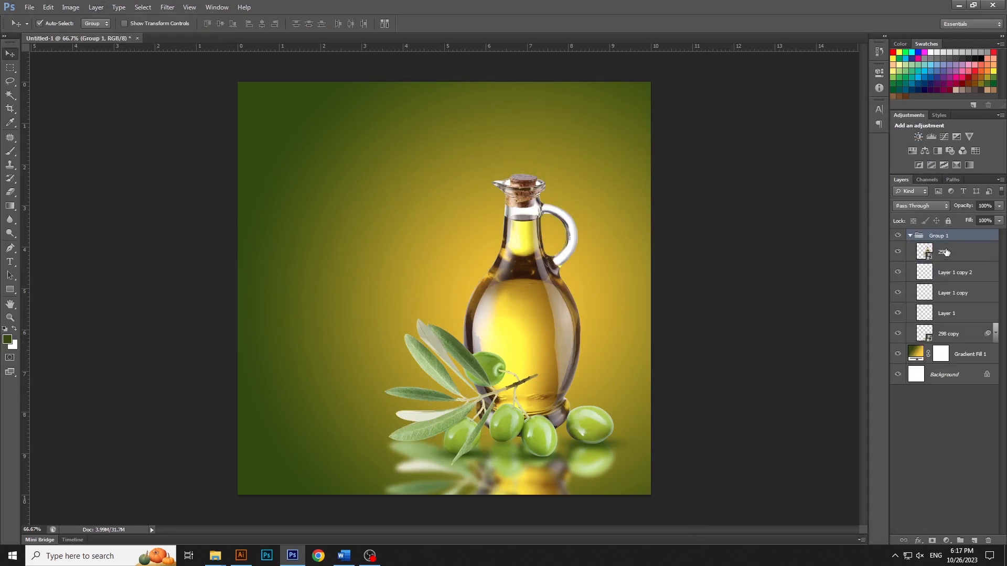
{"action": "left_click", "coordinate": [954, 252]}
{"action": "left_click", "coordinate": [945, 541]}
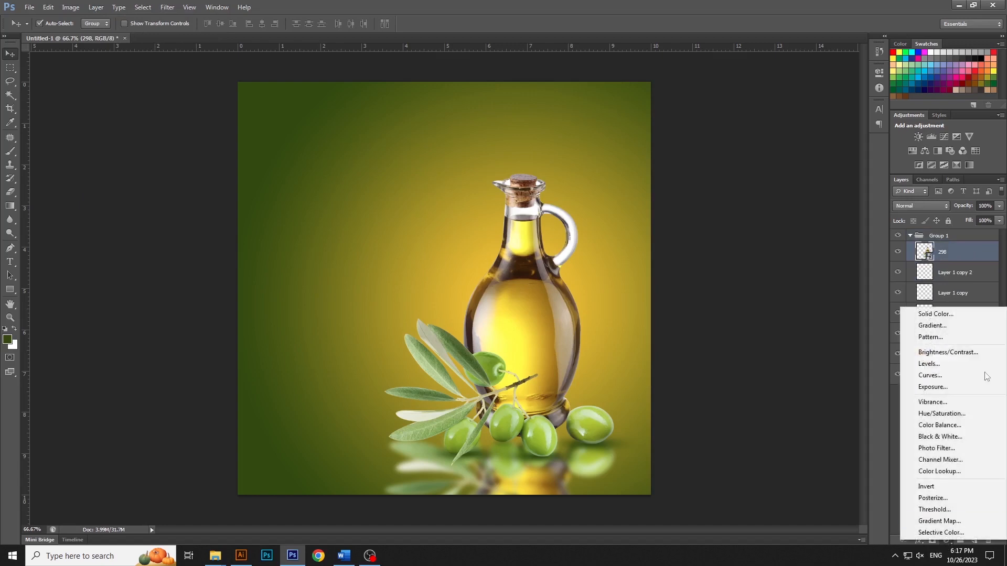
{"action": "left_click", "coordinate": [948, 373]}
{"action": "left_click", "coordinate": [802, 243]}
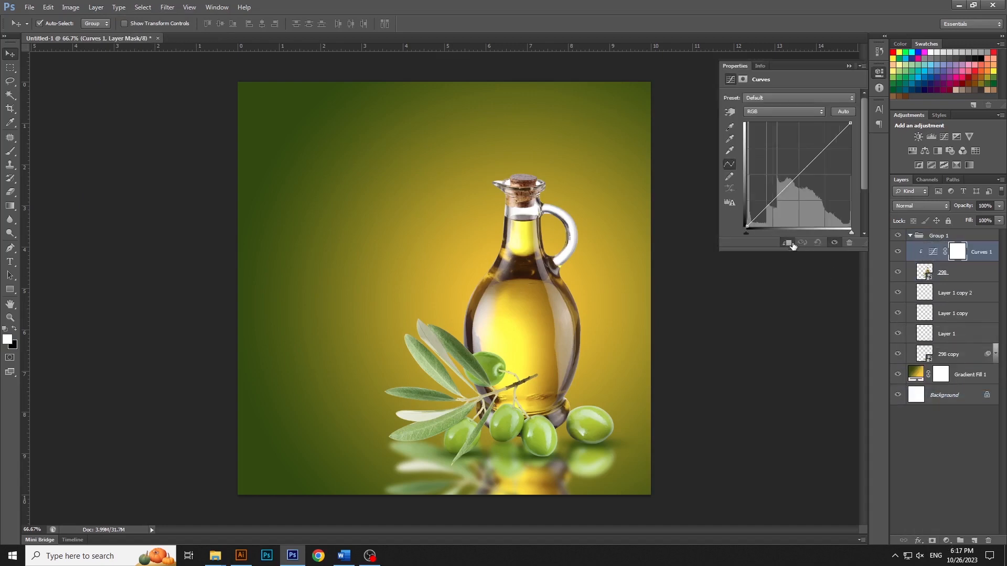
{"action": "left_click_drag", "start_coordinate": [748, 226], "coordinate": [754, 231]}
{"action": "left_click_drag", "start_coordinate": [851, 231], "coordinate": [847, 231]}
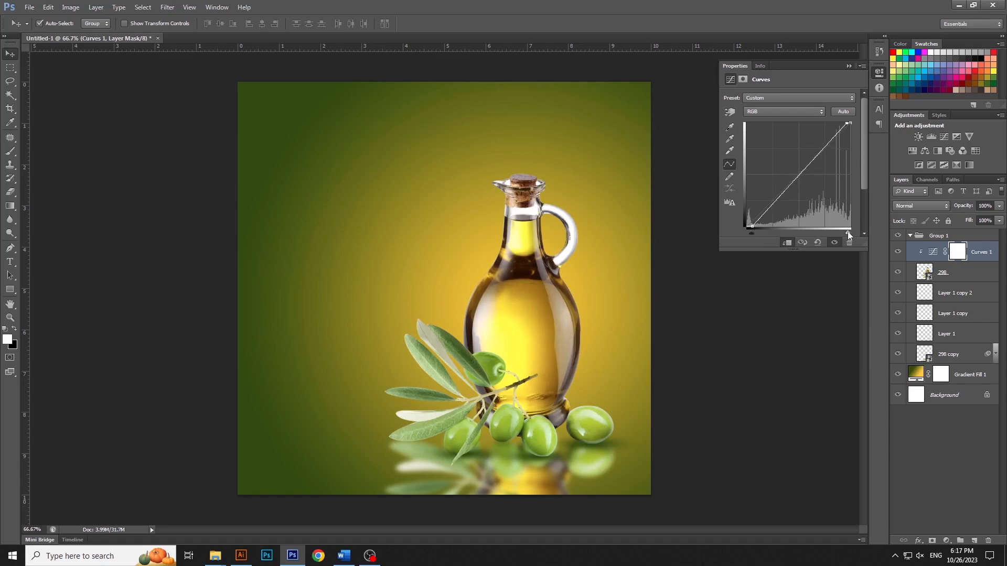
{"action": "left_click", "coordinate": [879, 76]}
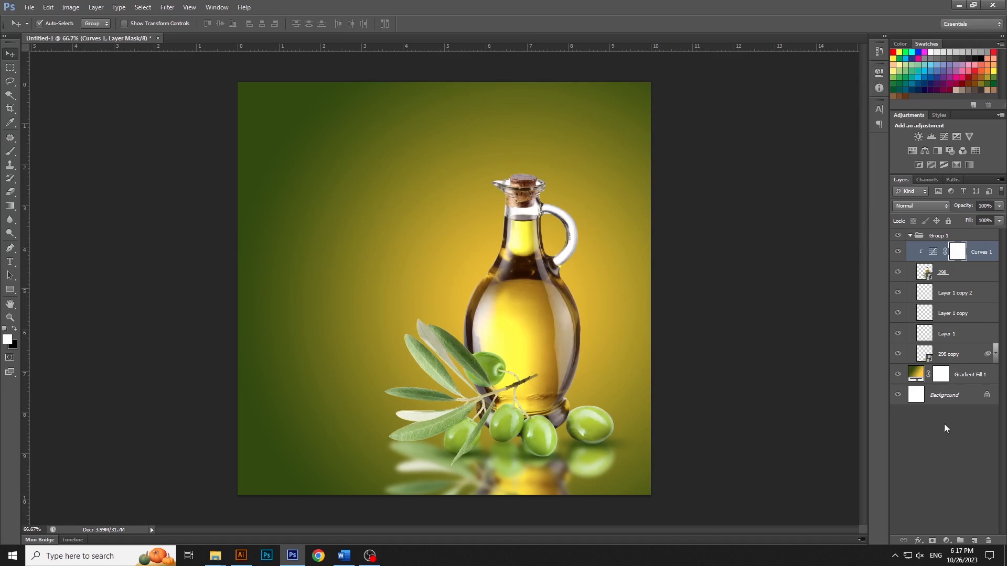
Step: Add an Exposure adjustment above Curves, clip it to layer 298, raise its exposure slightly, and compare the bottle with and without it
{"action": "left_click", "coordinate": [953, 540]}
{"action": "left_click", "coordinate": [936, 388]}
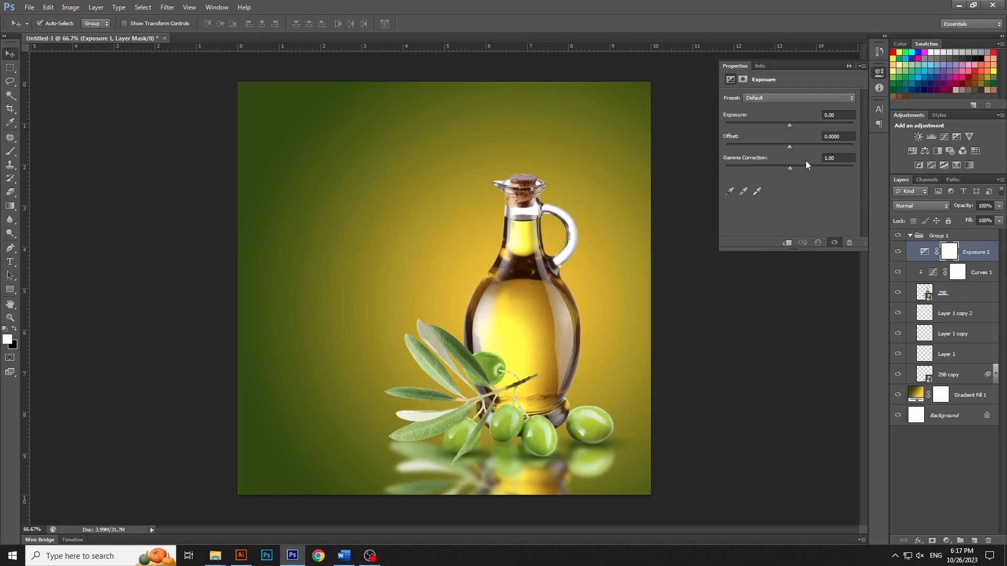
{"action": "left_click_drag", "start_coordinate": [788, 123], "coordinate": [791, 124]}
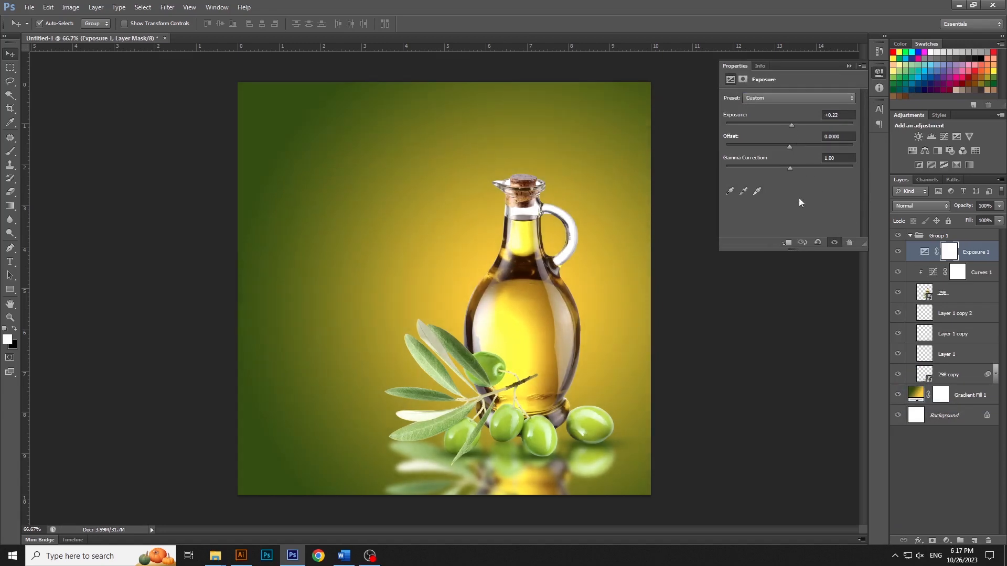
{"action": "left_click", "coordinate": [787, 243]}
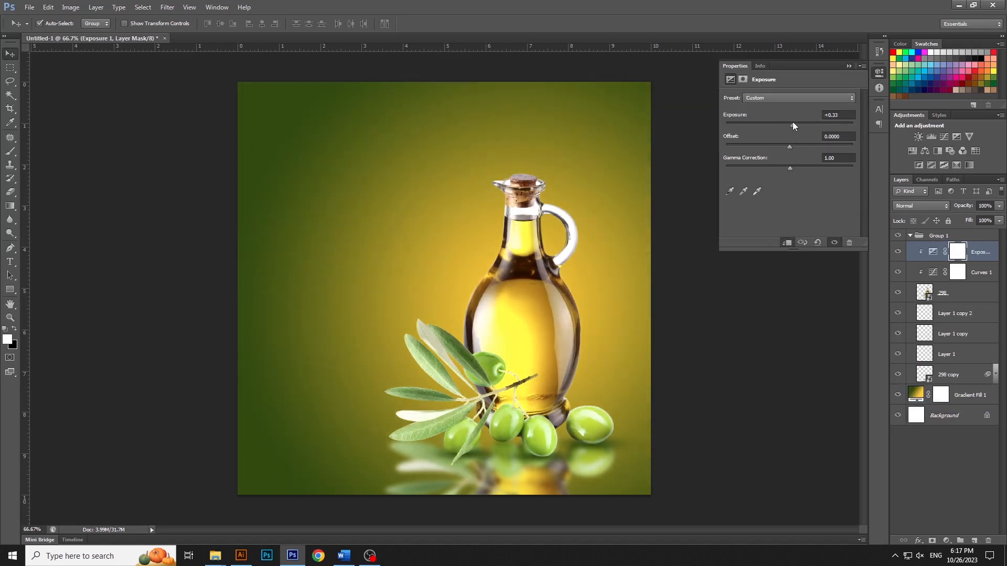
{"action": "left_click_drag", "start_coordinate": [792, 122], "coordinate": [791, 121]}
{"action": "left_click", "coordinate": [878, 72]}
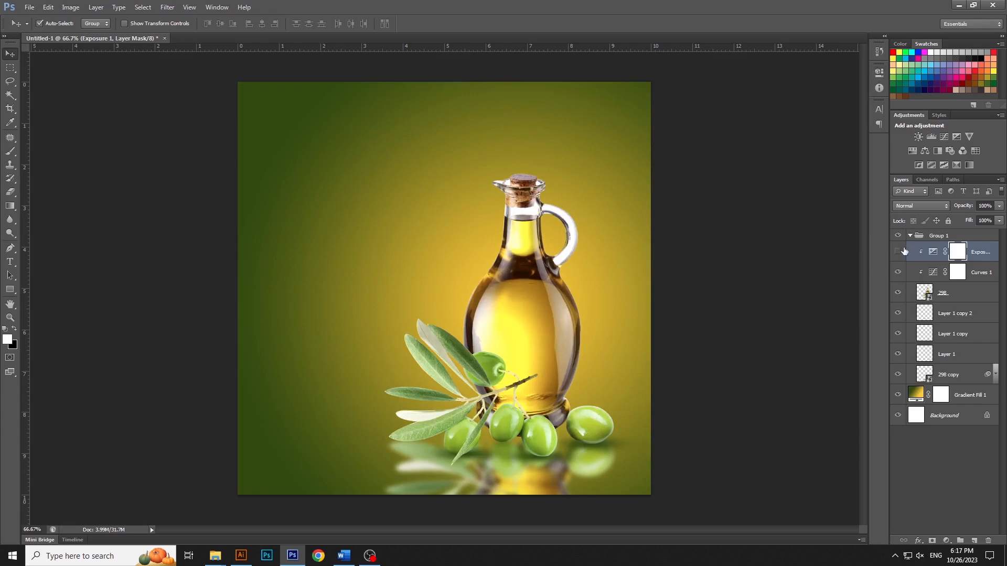
{"action": "left_click", "coordinate": [899, 252]}
Step: Collapse Group 1, lock it completely and deselect all layers
{"action": "left_click", "coordinate": [911, 236]}
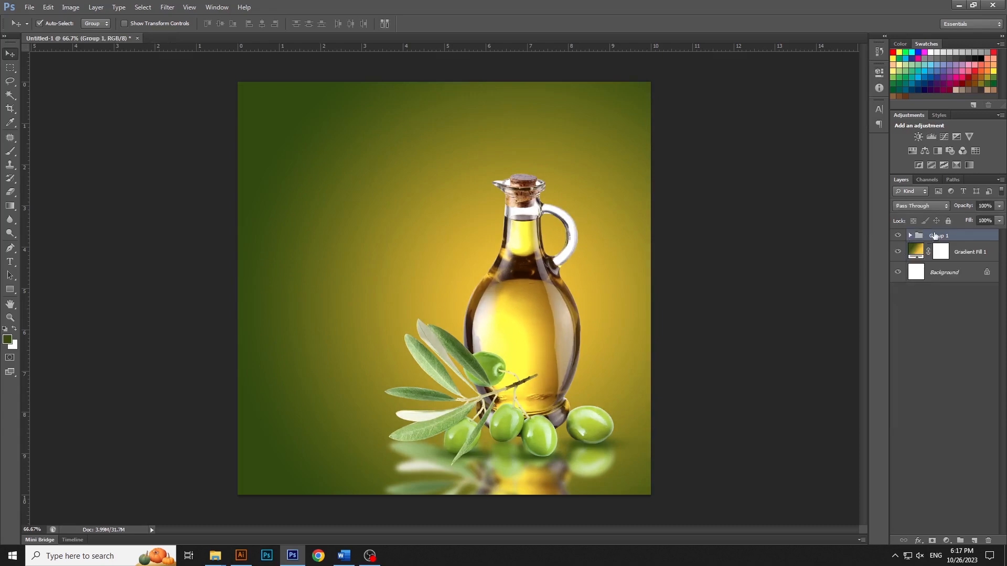
{"action": "left_click", "coordinate": [948, 221]}
{"action": "left_click", "coordinate": [741, 299]}
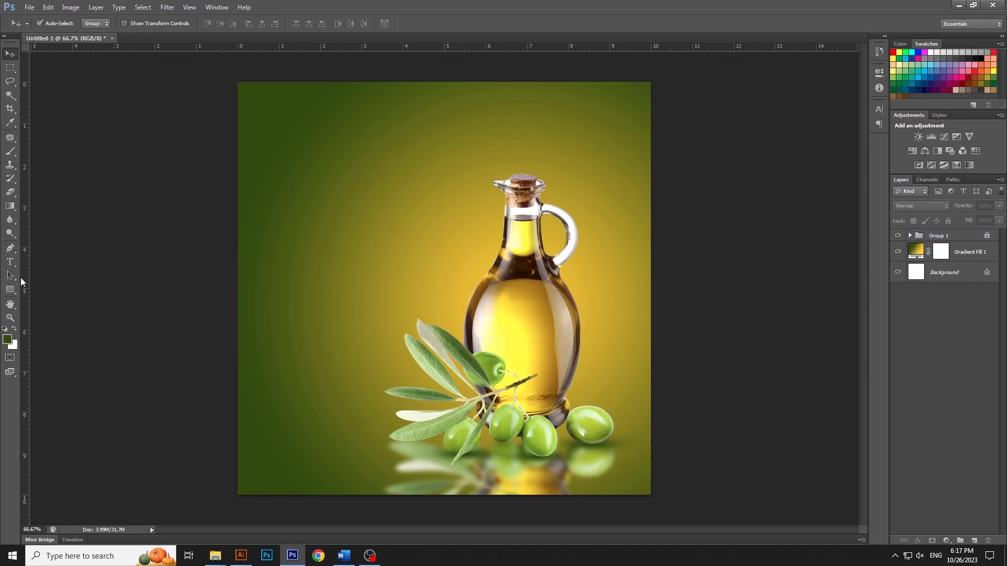
Step: Set the foreground colour to golden yellow ffc000 for the text
{"action": "left_click", "coordinate": [12, 263]}
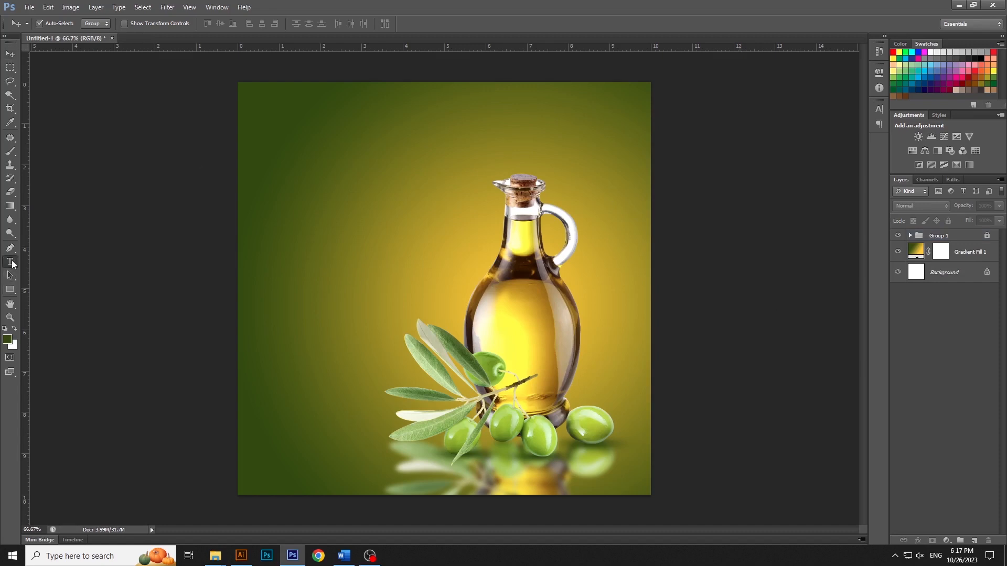
{"action": "left_click", "coordinate": [14, 328]}
{"action": "left_click", "coordinate": [7, 340]}
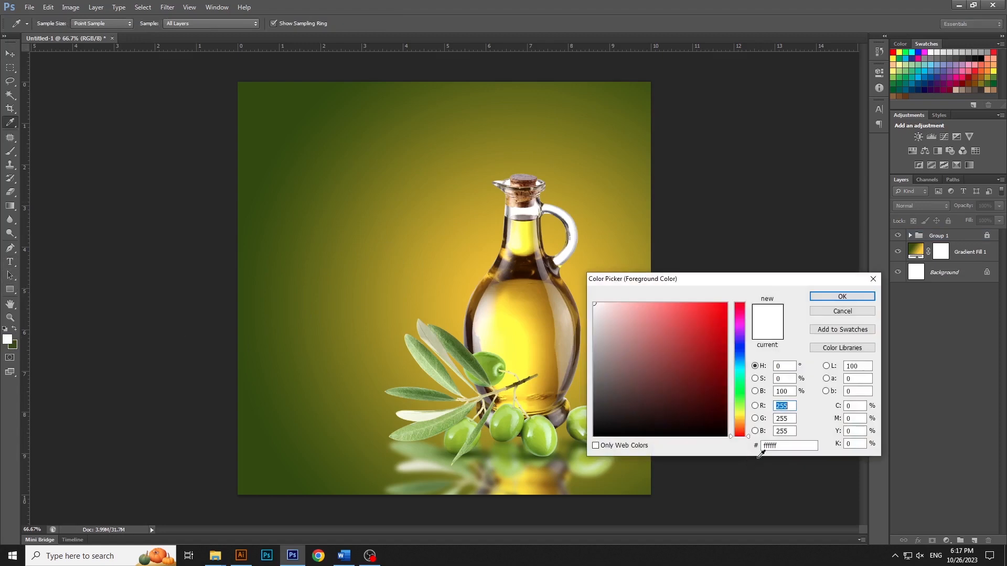
{"action": "left_click", "coordinate": [789, 446]}
{"action": "left_click_drag", "start_coordinate": [789, 446], "coordinate": [694, 446]}
{"action": "type", "text": "c796"}
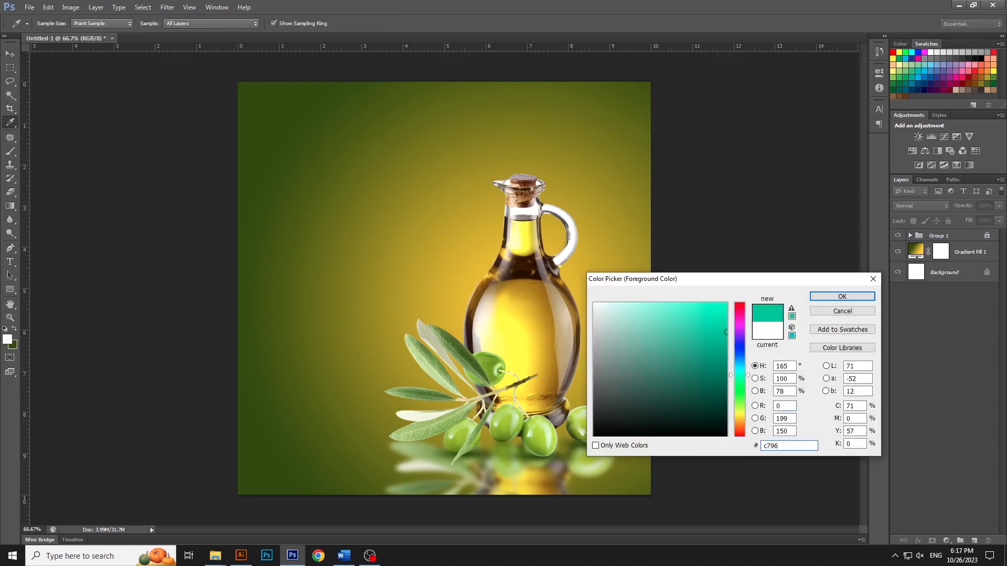
{"action": "type", "text": "00"}
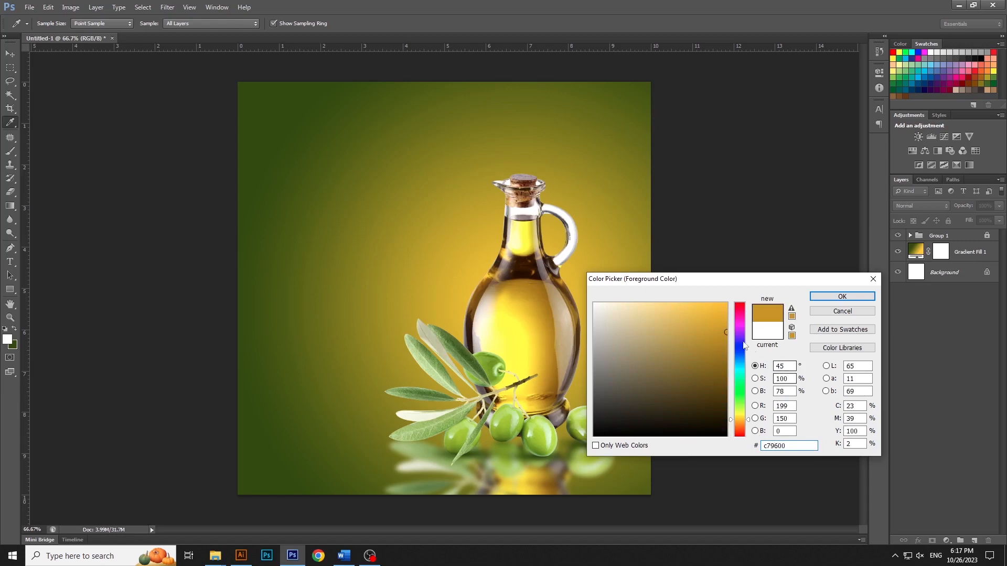
{"action": "left_click_drag", "start_coordinate": [726, 306], "coordinate": [727, 303]}
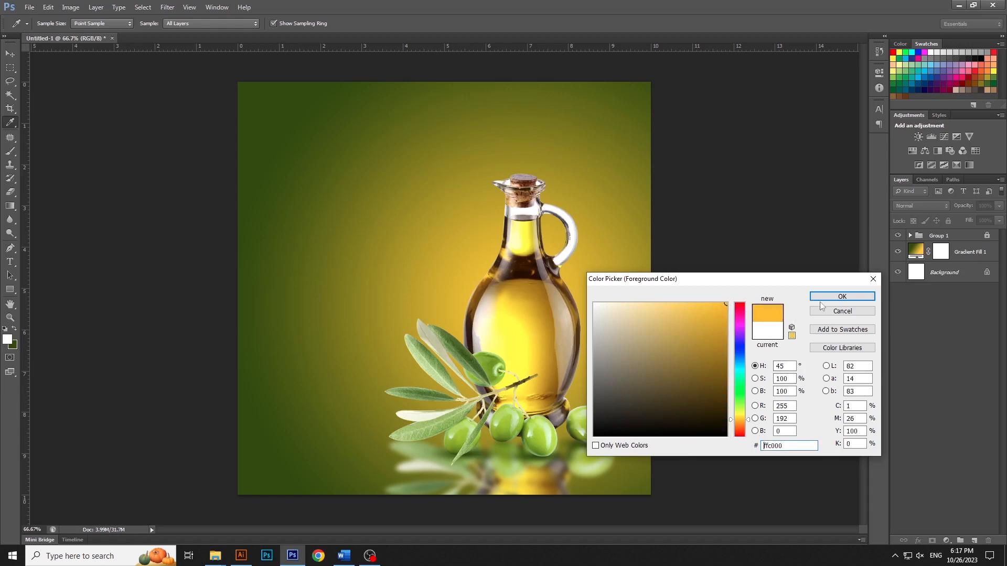
{"action": "left_click", "coordinate": [841, 296]}
Step: Add the text EXTRA VIRGIN in Poppins on the green area above left of the bottle and shift it slightly right
{"action": "key", "text": "t"}
{"action": "left_click", "coordinate": [312, 167]}
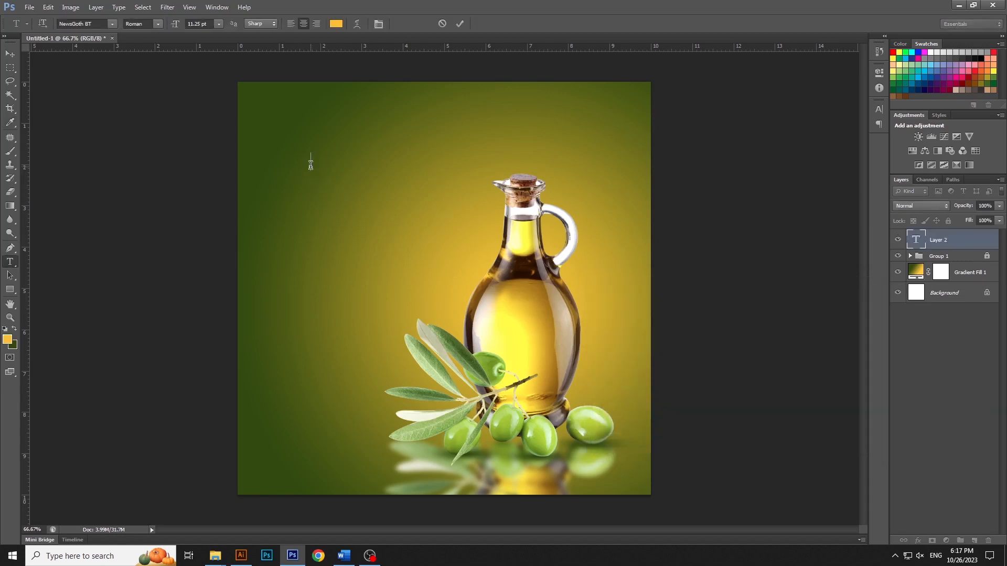
{"action": "type", "text": "EXTRA VIRGIN"}
{"action": "key", "text": "ctrl+a"}
{"action": "left_click", "coordinate": [84, 25]}
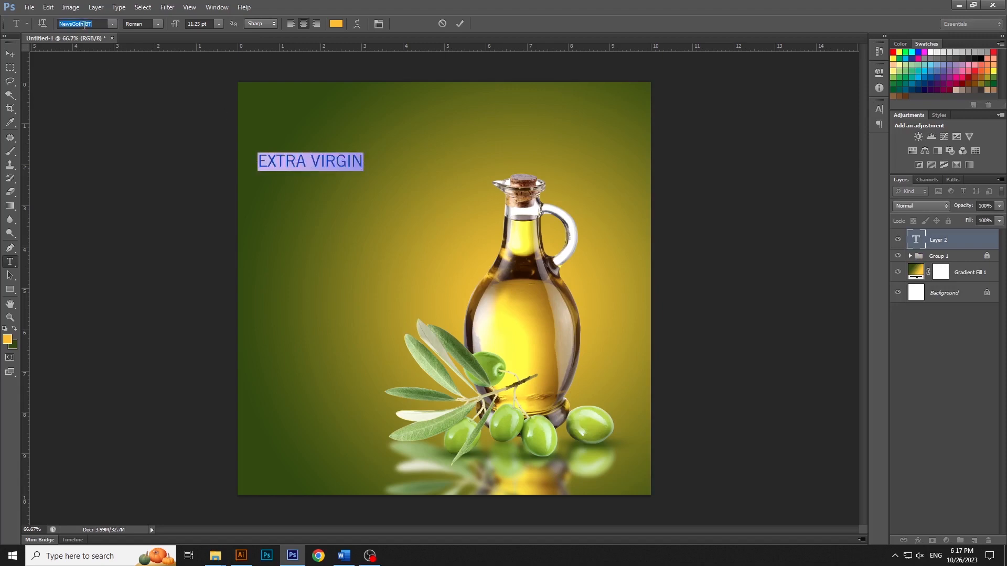
{"action": "type", "text": "Poppins"}
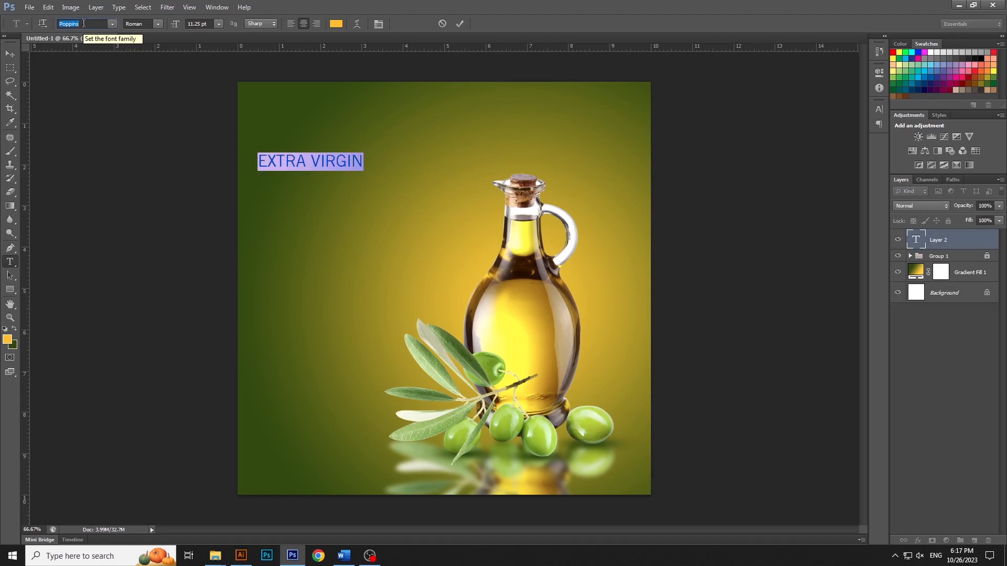
{"action": "key", "text": "Return"}
{"action": "key", "text": "ctrl+Return"}
{"action": "key", "text": "v"}
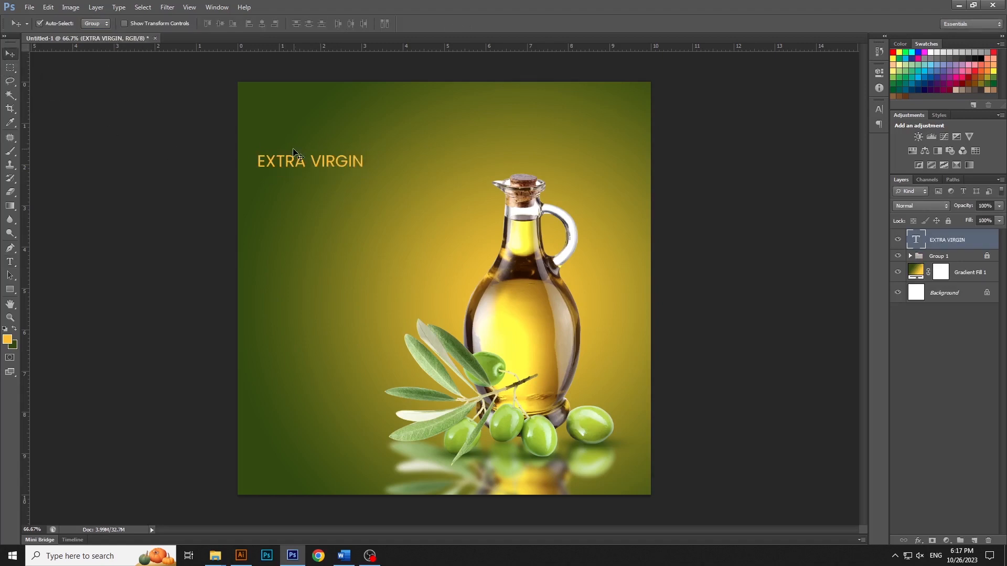
{"action": "left_click_drag", "start_coordinate": [294, 153], "coordinate": [348, 153]}
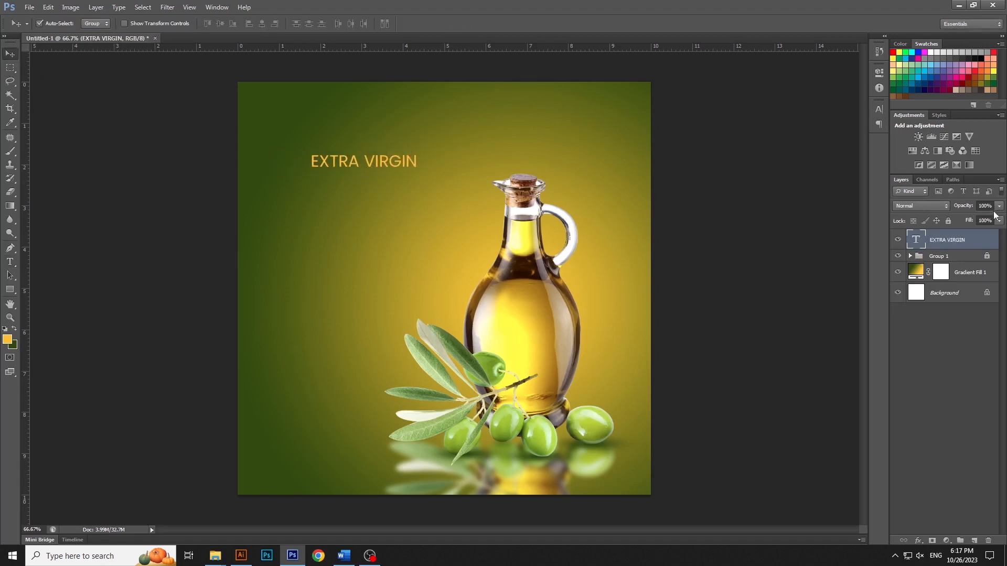
Step: Duplicate the EXTRA VIRGIN text layer, place the copy directly below it and change its text to OLIVE
{"action": "right_click", "coordinate": [989, 240]}
{"action": "left_click", "coordinate": [920, 183]}
{"action": "key", "text": "Return"}
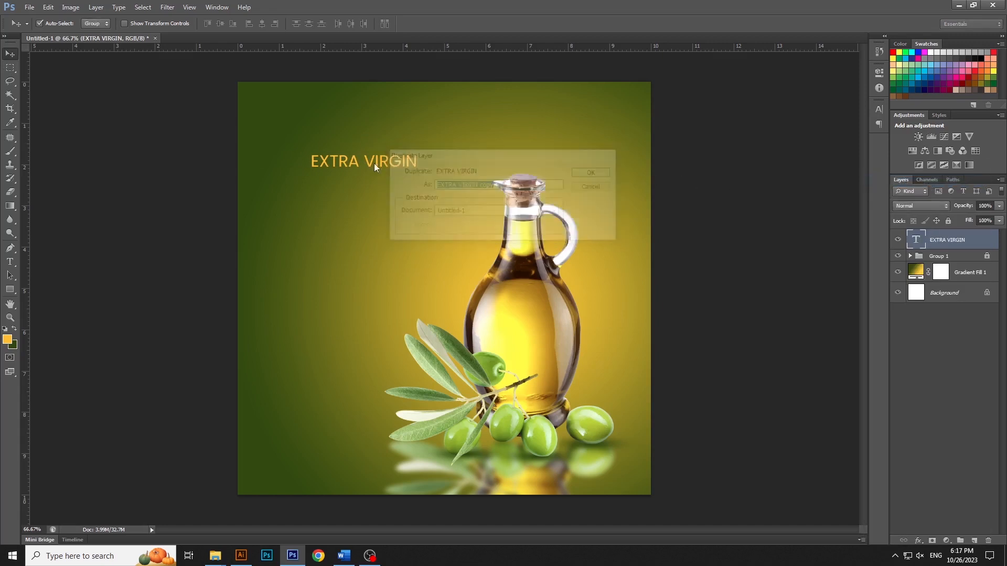
{"action": "left_click_drag", "start_coordinate": [374, 163], "coordinate": [370, 185]}
{"action": "key", "text": "t"}
{"action": "left_click", "coordinate": [371, 186]}
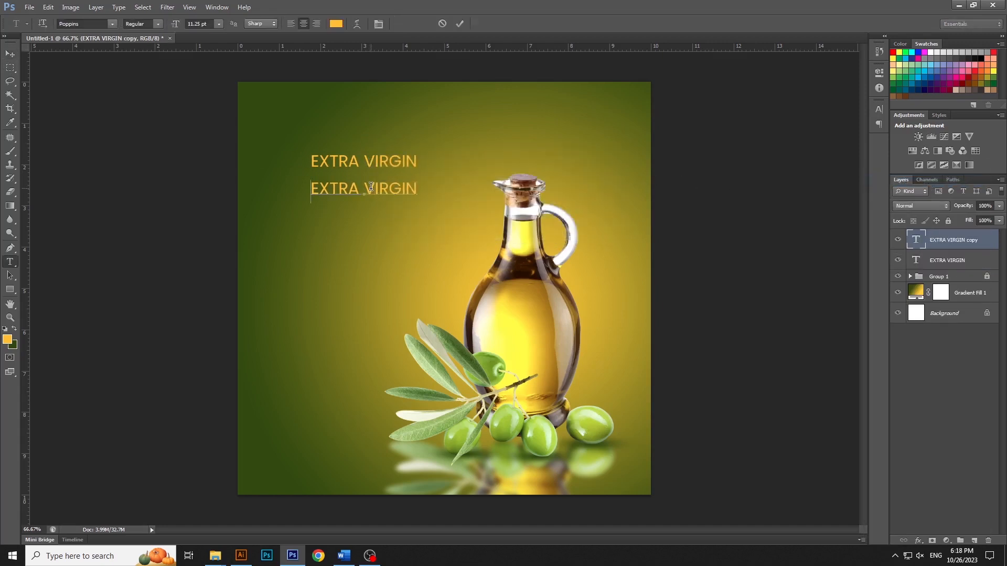
{"action": "key", "text": "ctrl+a"}
{"action": "type", "text": "OLIVE"}
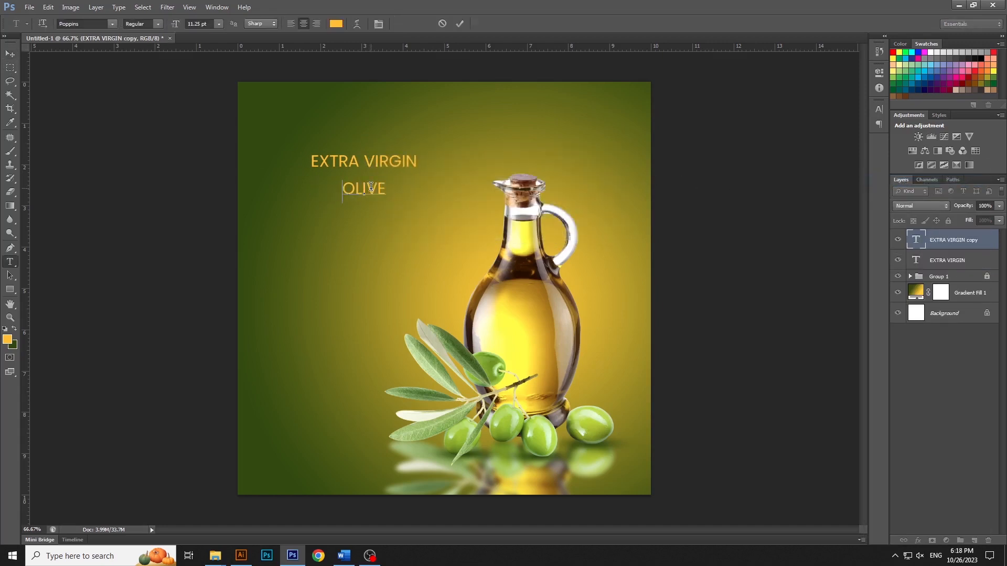
{"action": "left_click", "coordinate": [989, 247]}
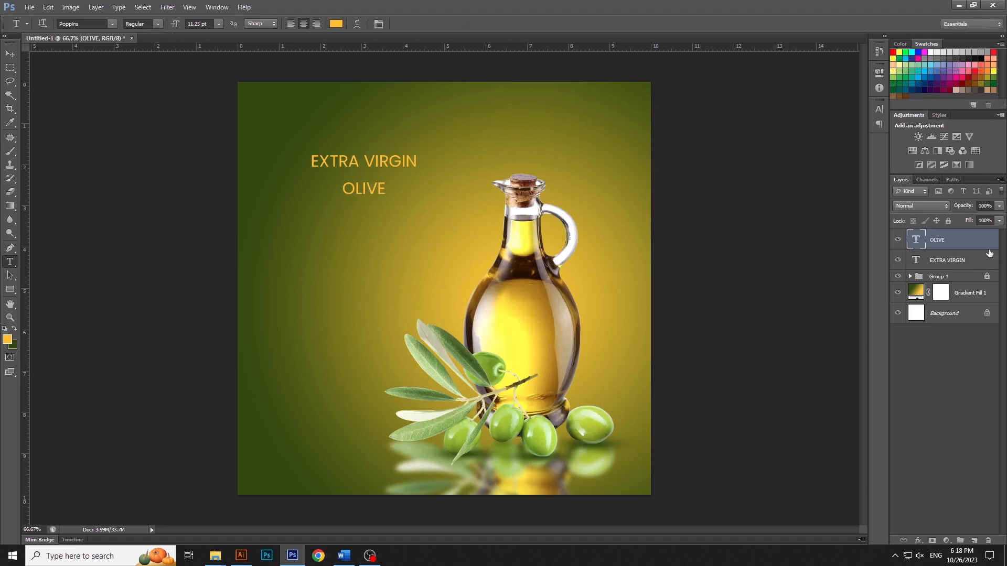
Step: Duplicate the OLIVE text layer, place the copy directly below it and change its text to OIL
{"action": "right_click", "coordinate": [989, 247]}
{"action": "left_click", "coordinate": [937, 183]}
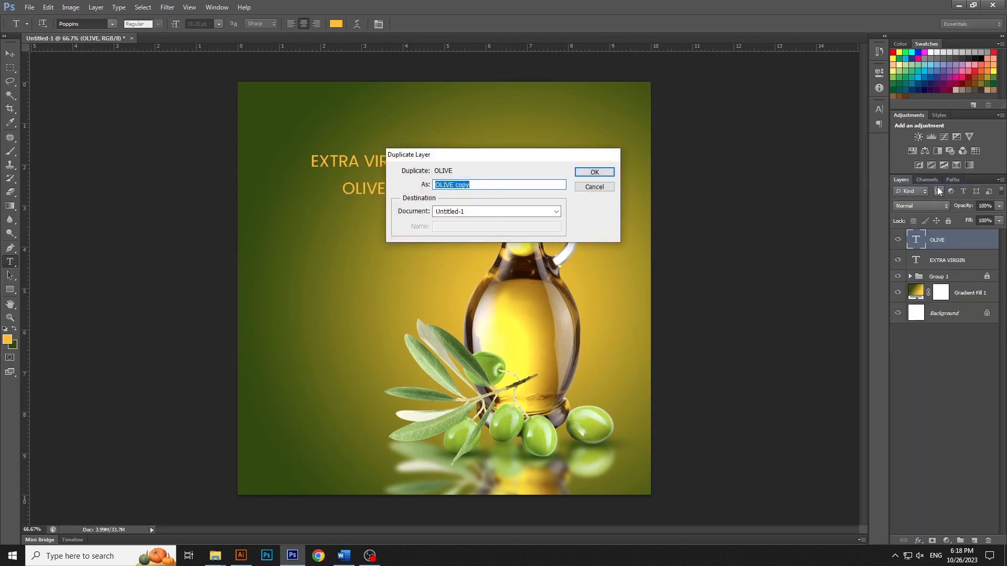
{"action": "key", "text": "Return"}
{"action": "key", "text": "v"}
{"action": "left_click_drag", "start_coordinate": [374, 194], "coordinate": [373, 218]}
{"action": "key", "text": "t"}
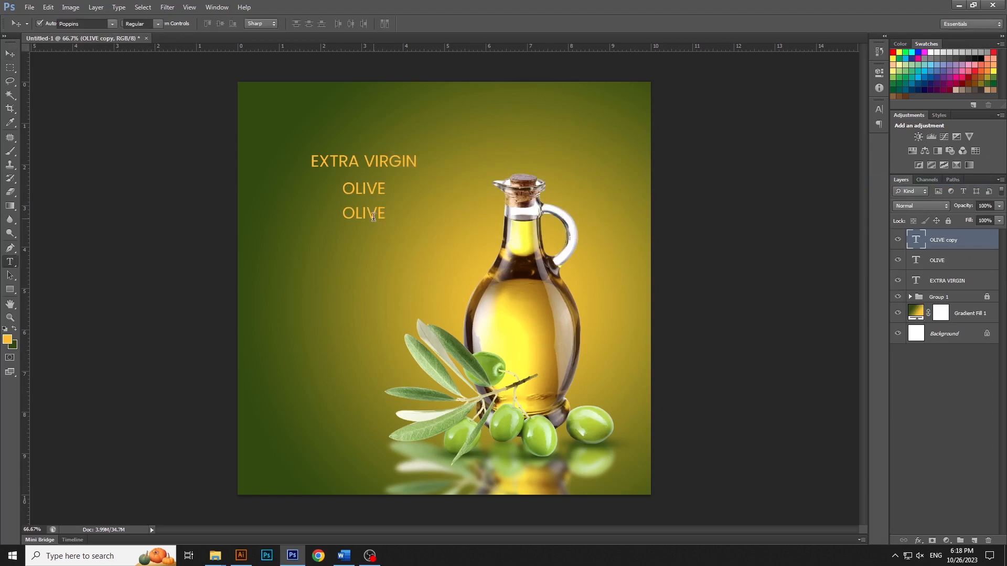
{"action": "double_click", "coordinate": [374, 217]}
{"action": "type", "text": "OIL"}
{"action": "key", "text": "ctrl+Return"}
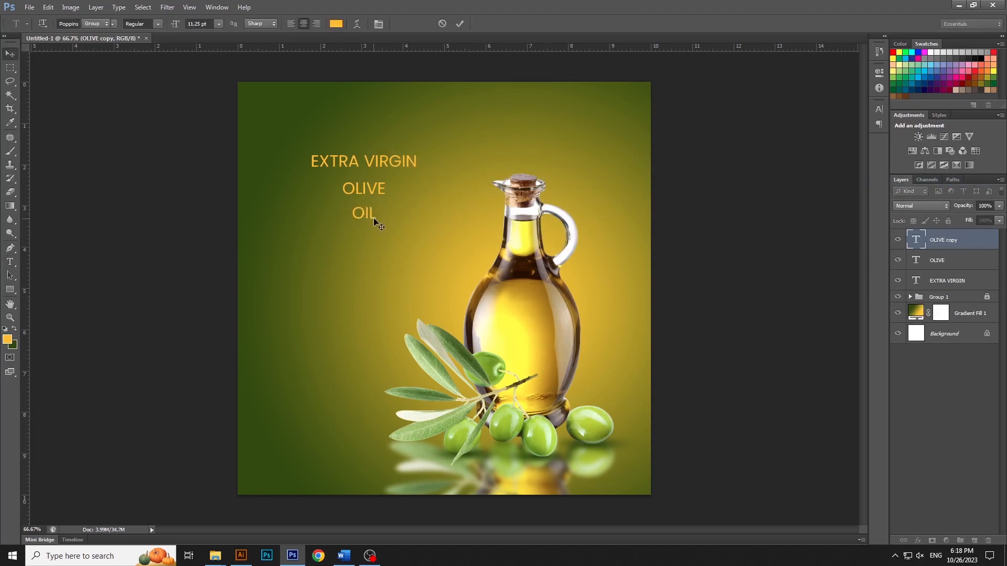
Step: Change the font of the OLIVE text to Impact
{"action": "key", "text": "v"}
{"action": "left_click", "coordinate": [378, 189], "text": "shift"}
{"action": "key", "text": "t"}
{"action": "left_click", "coordinate": [378, 190]}
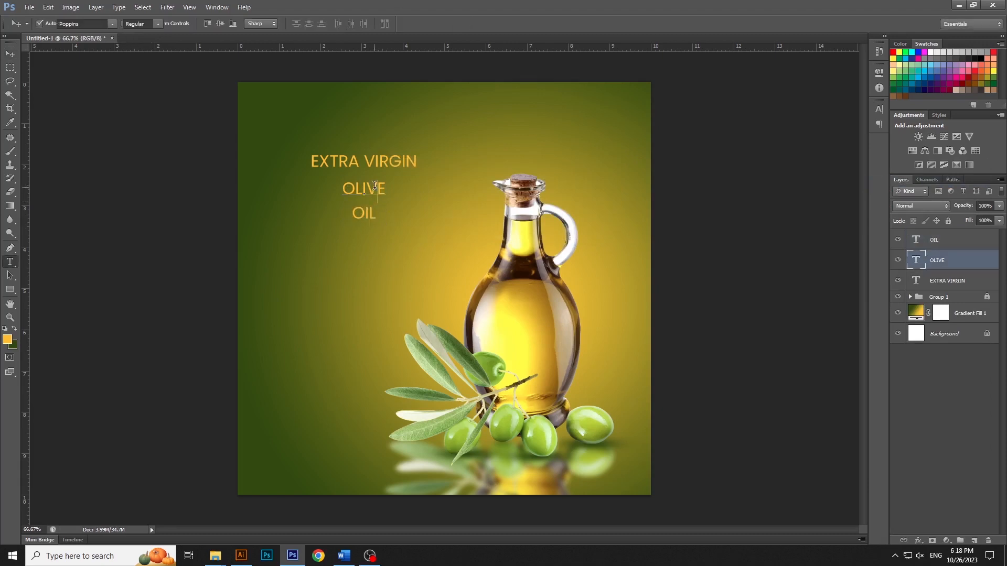
{"action": "double_click", "coordinate": [374, 190]}
{"action": "left_click", "coordinate": [97, 23]}
{"action": "type", "text": "Impact"}
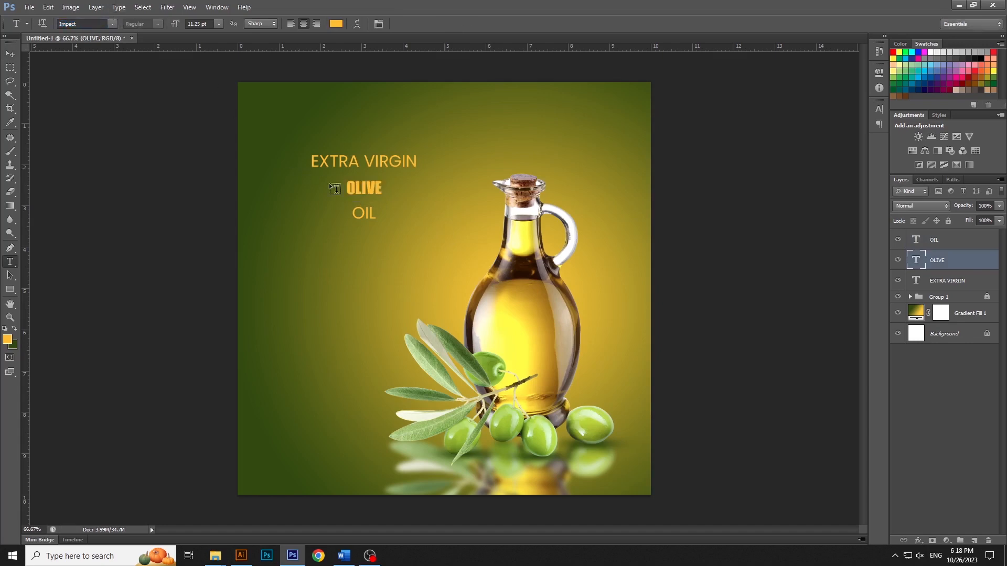
Step: Change the font of the OIL text to Impact
{"action": "left_click", "coordinate": [367, 214]}
{"action": "key", "text": "ctrl+a"}
{"action": "left_click", "coordinate": [93, 24]}
{"action": "type", "text": "Impact"}
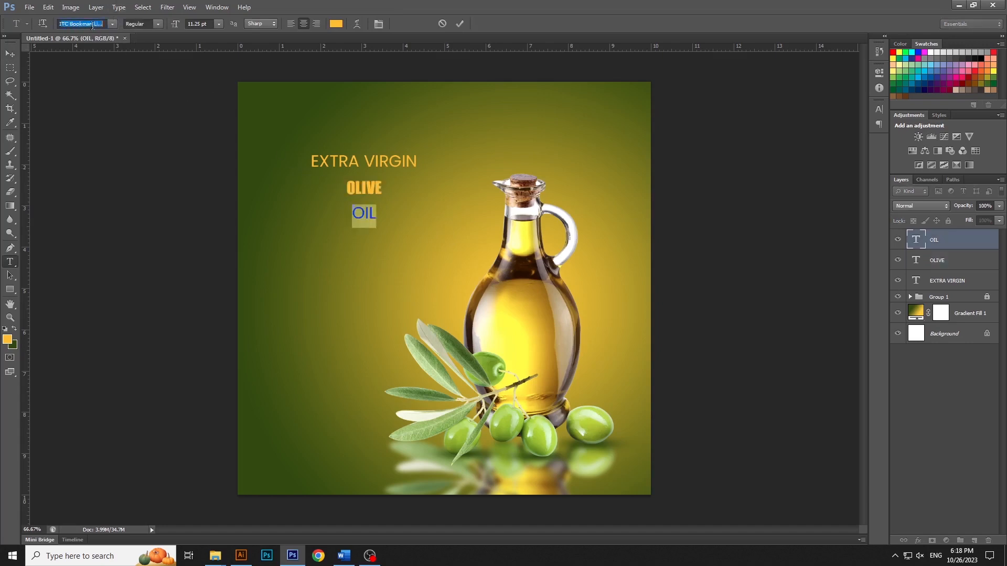
{"action": "key", "text": "Return"}
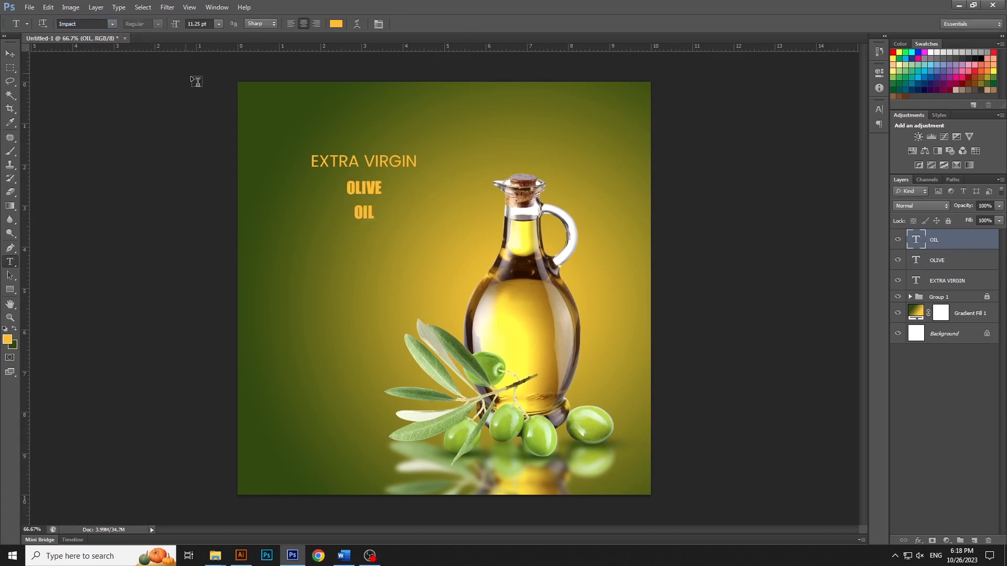
Step: Select the OLIVE and OIL text layers and scale them up together to roughly five times their size, filling the space beside the bottle
{"action": "left_click", "coordinate": [10, 54]}
{"action": "left_click", "coordinate": [369, 196]}
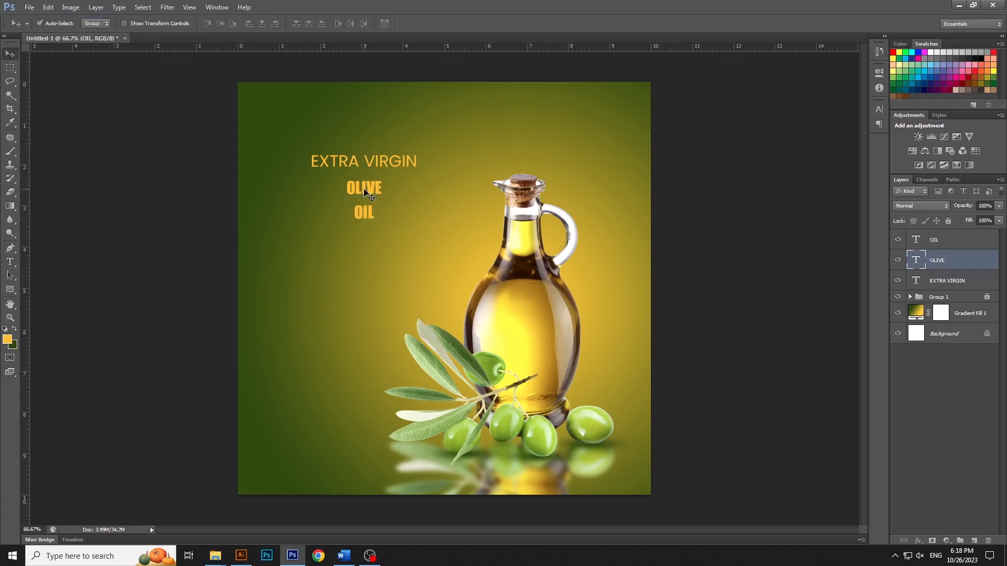
{"action": "left_click", "coordinate": [375, 219], "text": "shift"}
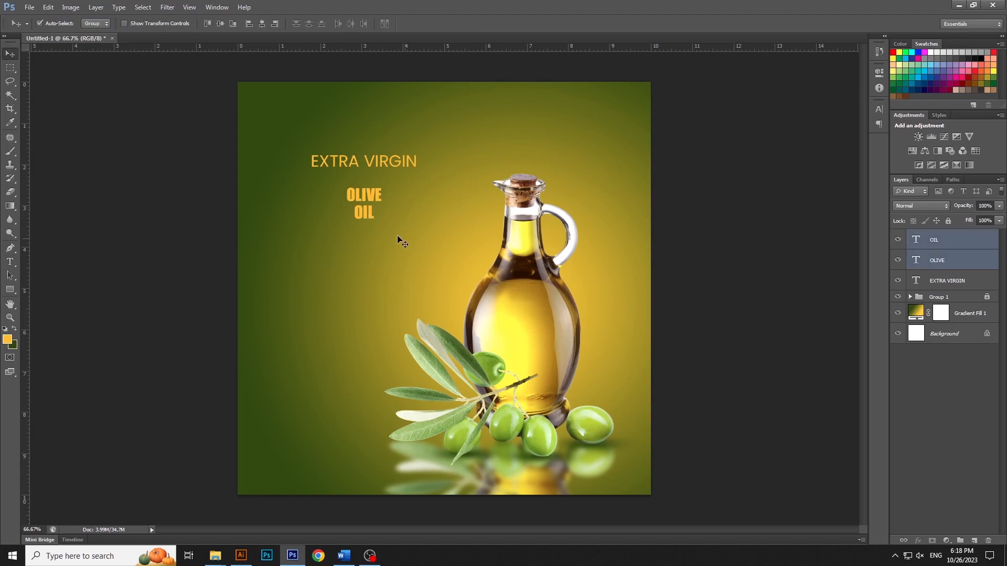
{"action": "key", "text": "ctrl+t"}
{"action": "left_click_drag", "start_coordinate": [381, 222], "coordinate": [453, 327]}
{"action": "key", "text": "Return"}
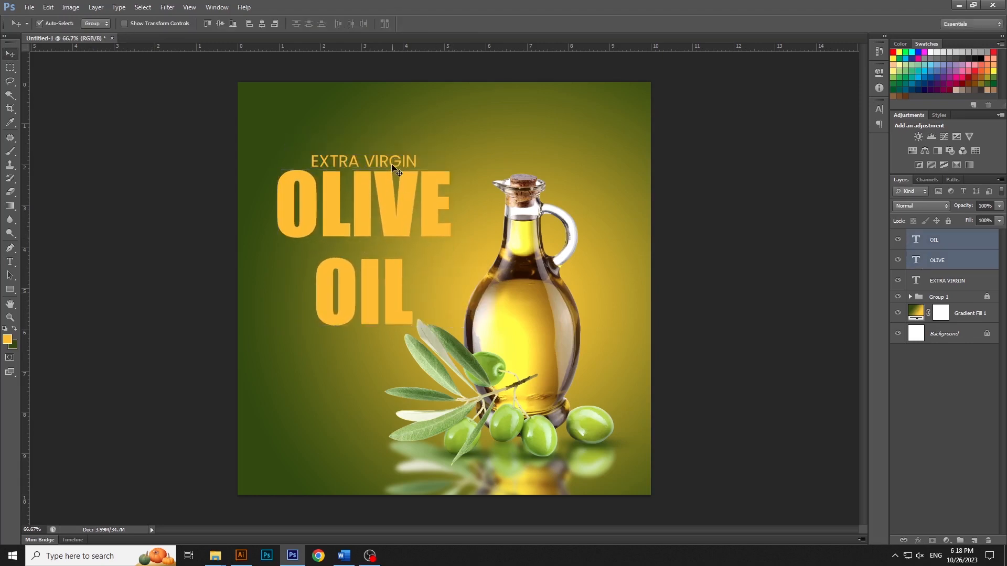
Step: Adjust the vertical spacing by moving EXTRA VIRGIN up clear of OLIVE and bringing OIL closer beneath OLIVE
{"action": "left_click_drag", "start_coordinate": [392, 164], "coordinate": [391, 155]}
{"action": "left_click_drag", "start_coordinate": [394, 204], "coordinate": [395, 217]}
{"action": "left_click_drag", "start_coordinate": [396, 277], "coordinate": [393, 272]}
Step: Set the EXTRA VIRGIN text to 400 tracking and a font size of 9 pt
{"action": "left_click", "coordinate": [396, 150]}
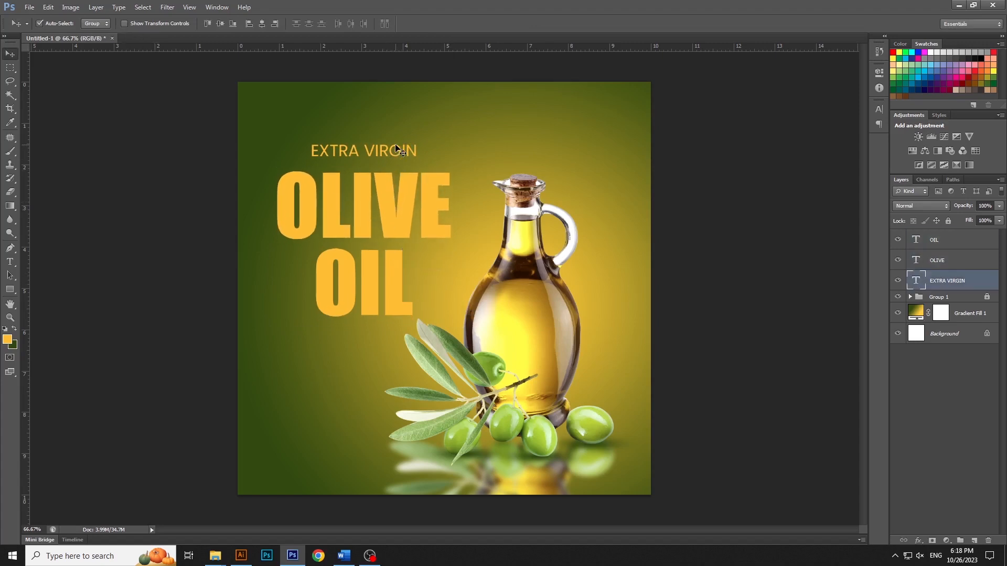
{"action": "key", "text": "t"}
{"action": "triple_click", "coordinate": [396, 149]}
{"action": "key", "text": "ctrl+t"}
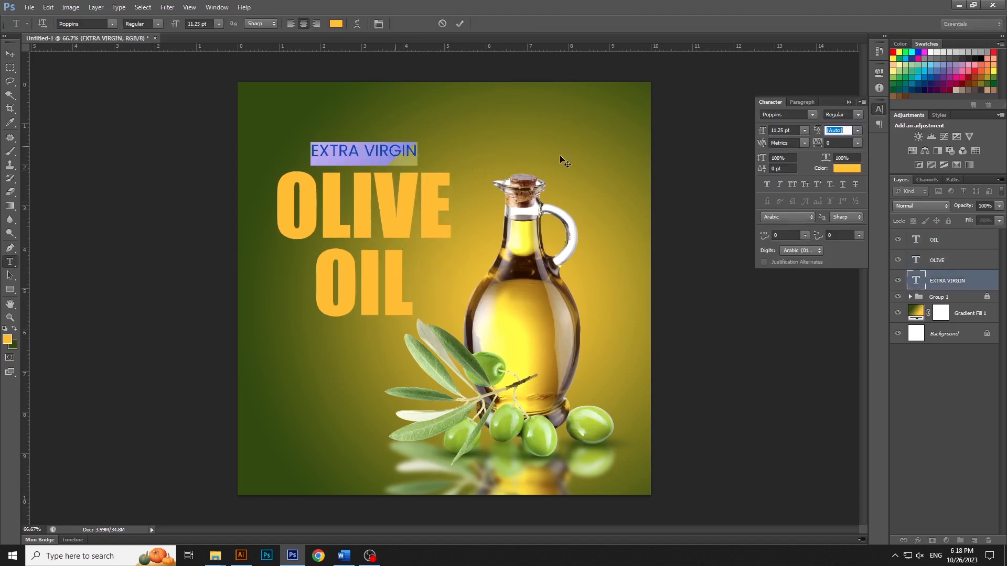
{"action": "left_click_drag", "start_coordinate": [816, 147], "coordinate": [849, 148]}
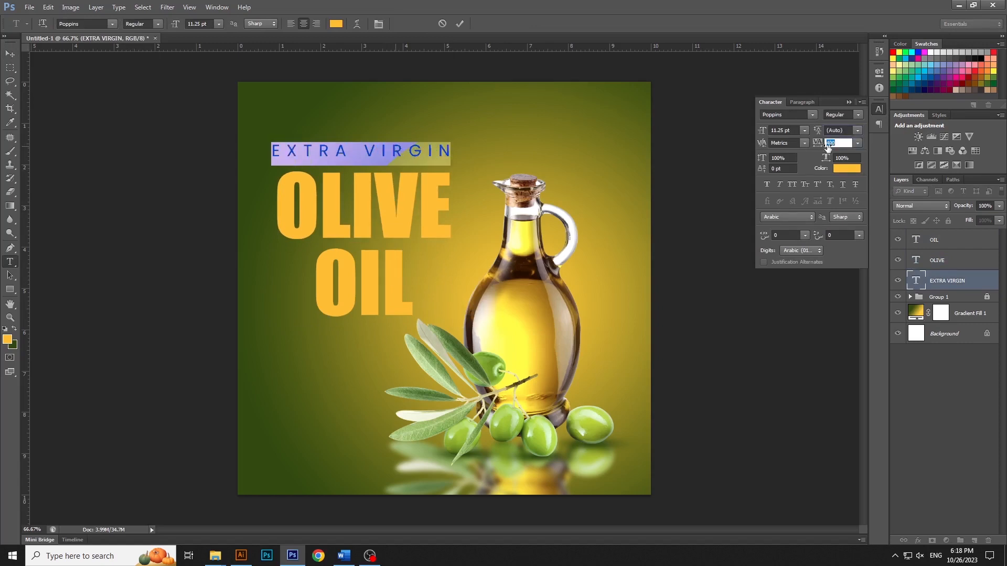
{"action": "left_click", "coordinate": [208, 24]}
{"action": "type", "text": "9"}
{"action": "key", "text": "Return"}
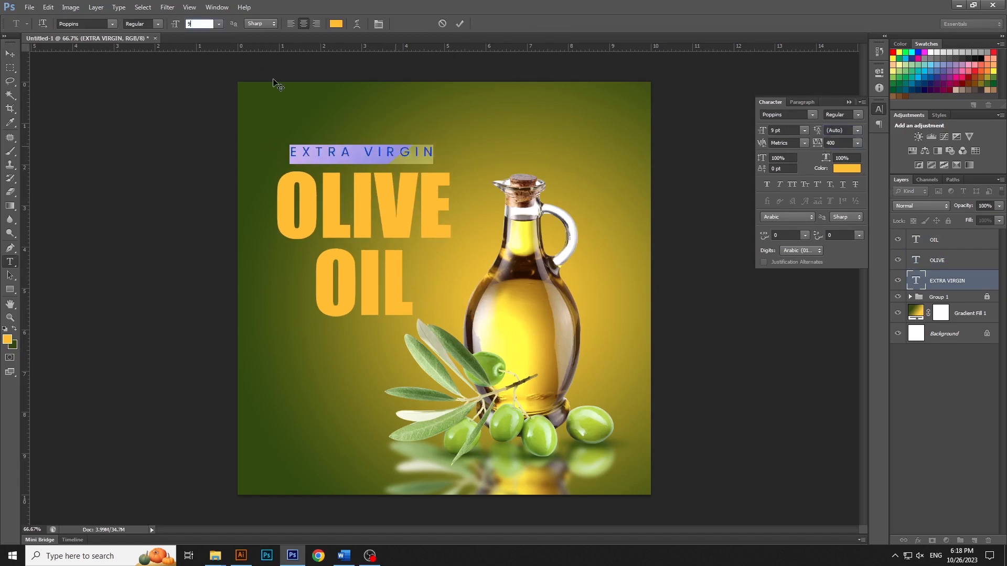
Step: Set the font style of the EXTRA VIRGIN text to Bold
{"action": "left_click", "coordinate": [351, 158]}
{"action": "key", "text": "ctrl+a"}
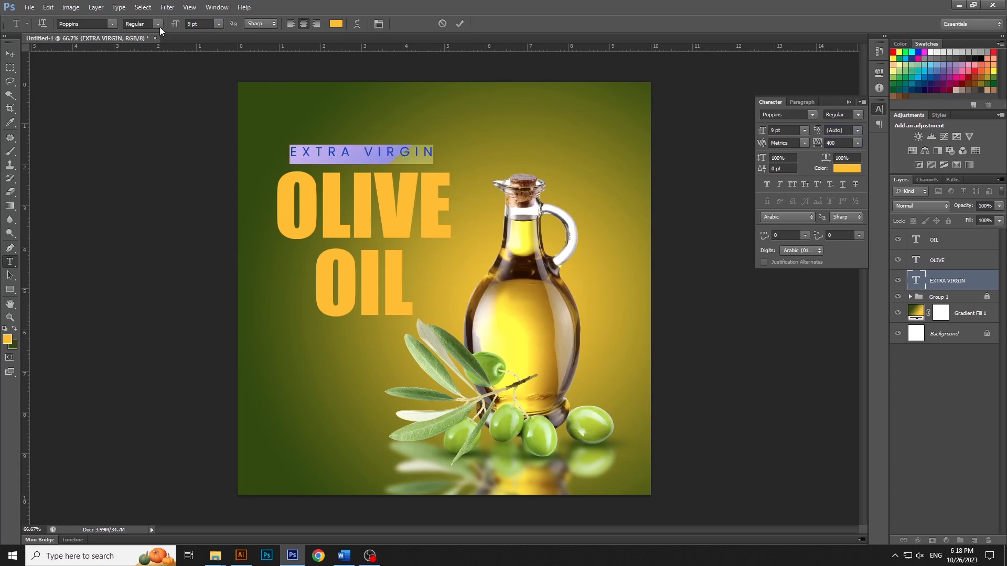
{"action": "left_click", "coordinate": [157, 24]}
{"action": "left_click", "coordinate": [148, 137]}
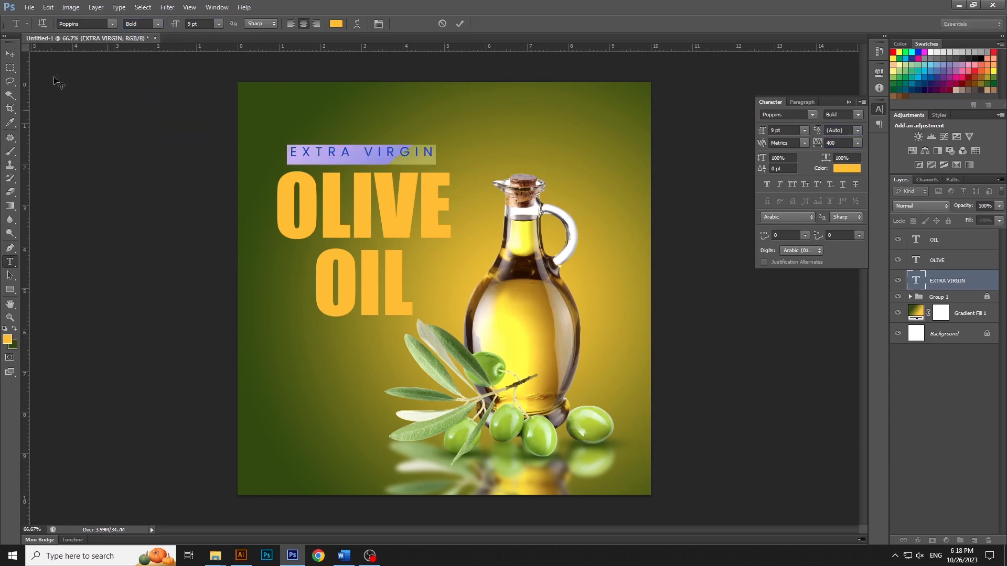
Step: Select all three text layers, align their horizontal centres and move them together slightly upward
{"action": "left_click", "coordinate": [10, 54]}
{"action": "left_click", "coordinate": [396, 222], "text": "shift"}
{"action": "left_click", "coordinate": [393, 261], "text": "shift"}
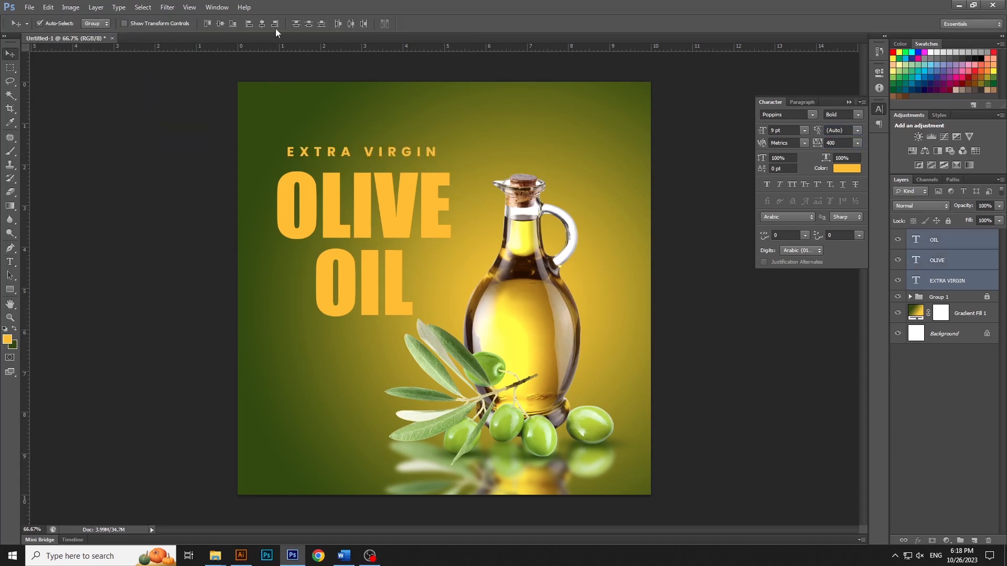
{"action": "left_click", "coordinate": [262, 24]}
{"action": "left_click_drag", "start_coordinate": [397, 212], "coordinate": [395, 198]}
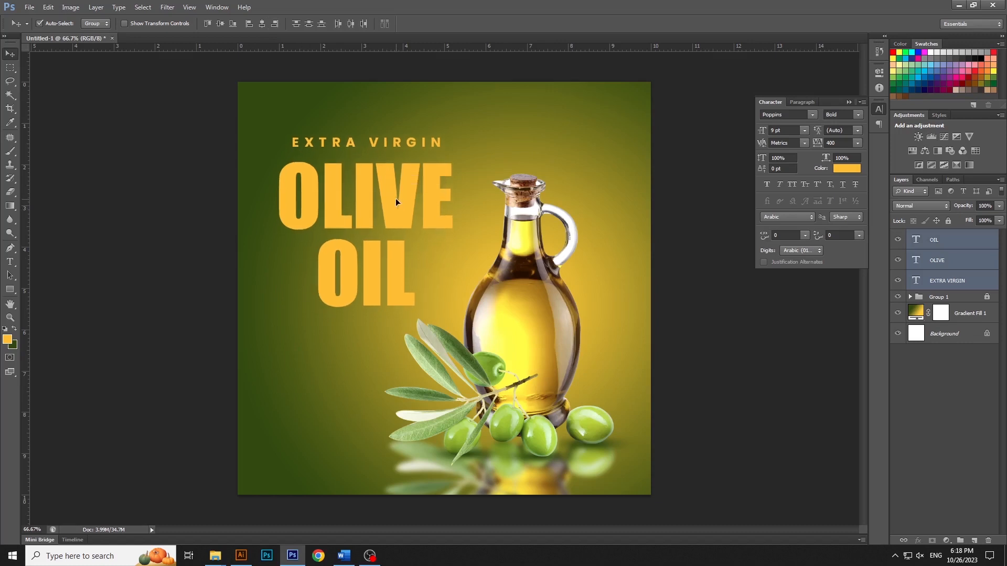
Step: Scale the three selected text layers up slightly together
{"action": "key", "text": "ctrl+t"}
{"action": "left_click_drag", "start_coordinate": [456, 309], "coordinate": [456, 311]}
{"action": "key", "text": "Return"}
Step: Duplicate the EXTRA VIRGIN text layer and move the copy straight down to just below the word OIL
{"action": "left_click", "coordinate": [976, 279]}
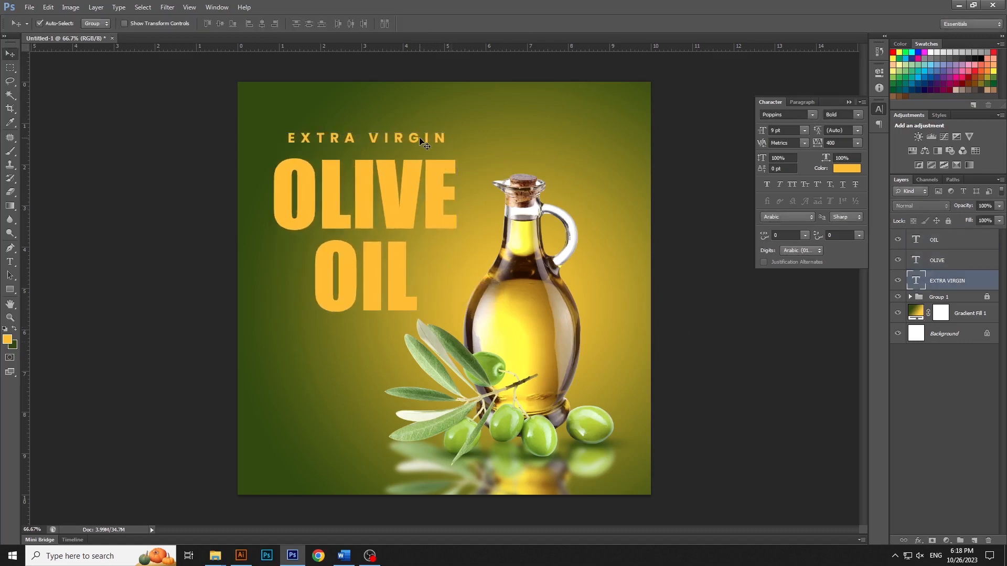
{"action": "right_click", "coordinate": [977, 276]}
{"action": "left_click", "coordinate": [895, 181]}
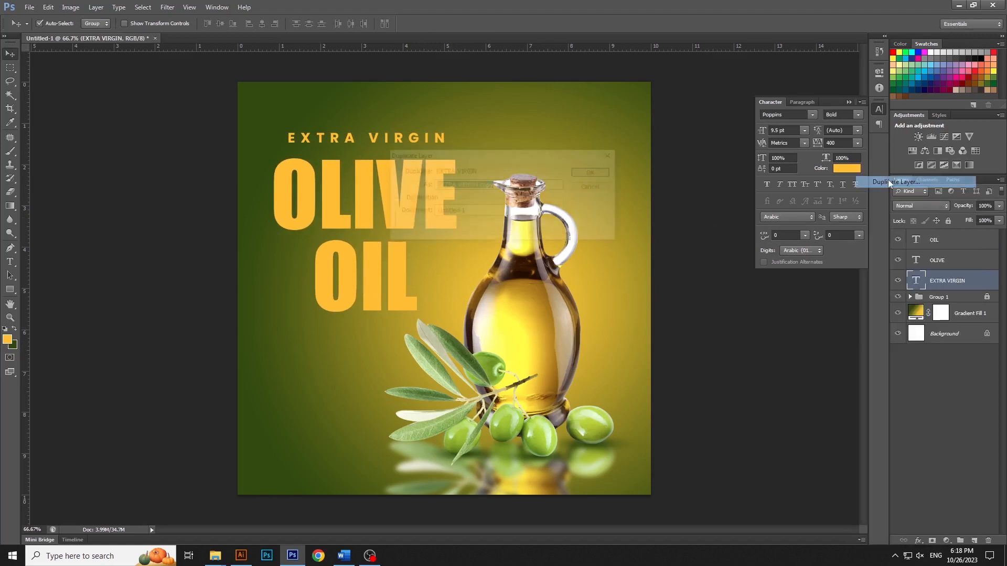
{"action": "key", "text": "Return"}
{"action": "left_click_drag", "start_coordinate": [415, 141], "coordinate": [414, 334]}
Step: Replace the wording of the duplicated text below OIL with SINCE 1932
{"action": "key", "text": "t"}
{"action": "triple_click", "coordinate": [381, 329]}
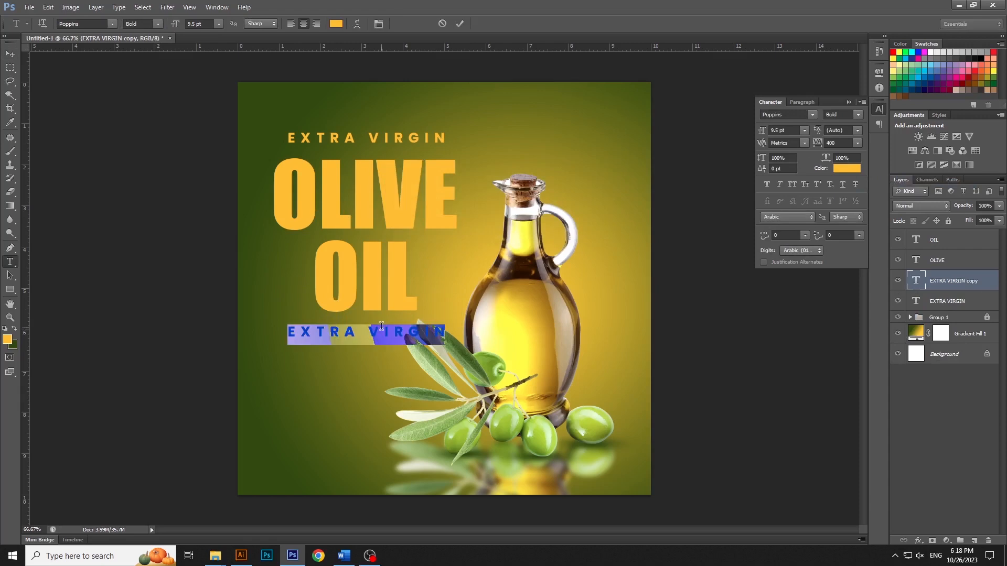
{"action": "left_click", "coordinate": [381, 329]}
{"action": "key", "text": "ctrl+a"}
{"action": "type", "text": "SINCE"}
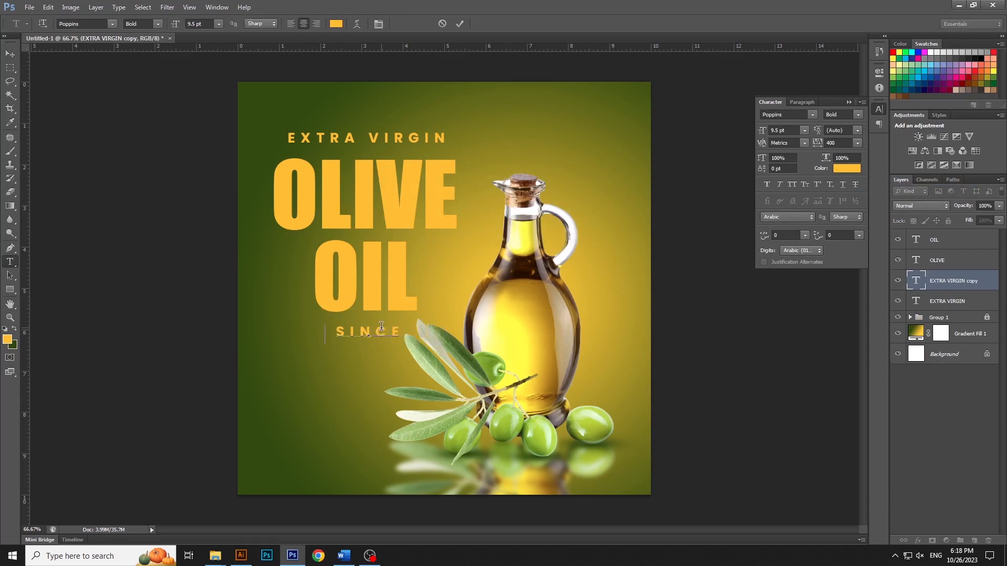
{"action": "type", "text": " 1932"}
{"action": "key", "text": "ctrl+Return"}
{"action": "key", "text": "v"}
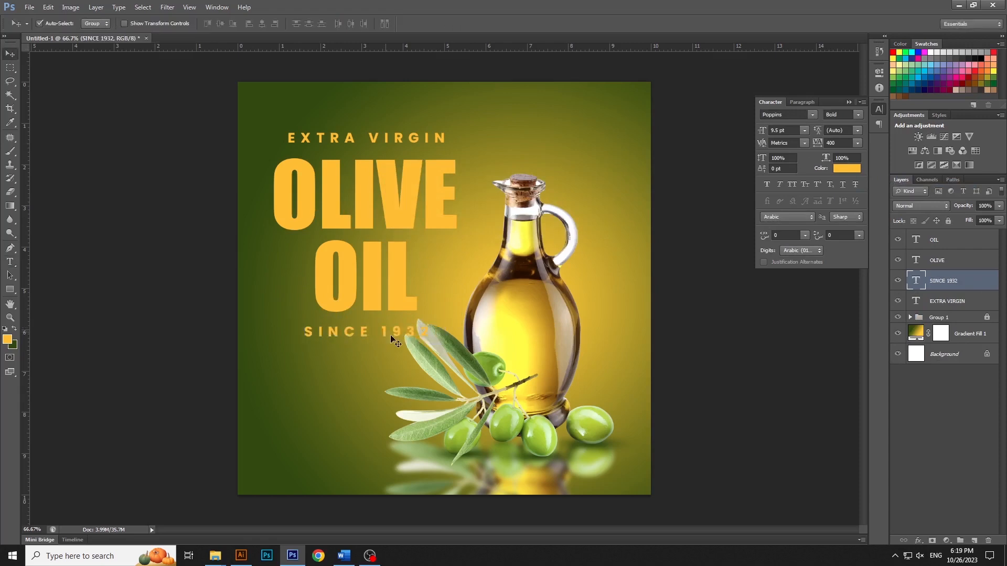
Step: Scale the SINCE 1932 text down to about 70% around its centre and nudge it slightly up towards OIL
{"action": "key", "text": "ctrl+t"}
{"action": "left_click_drag", "start_coordinate": [432, 343], "coordinate": [409, 346], "text": "alt"}
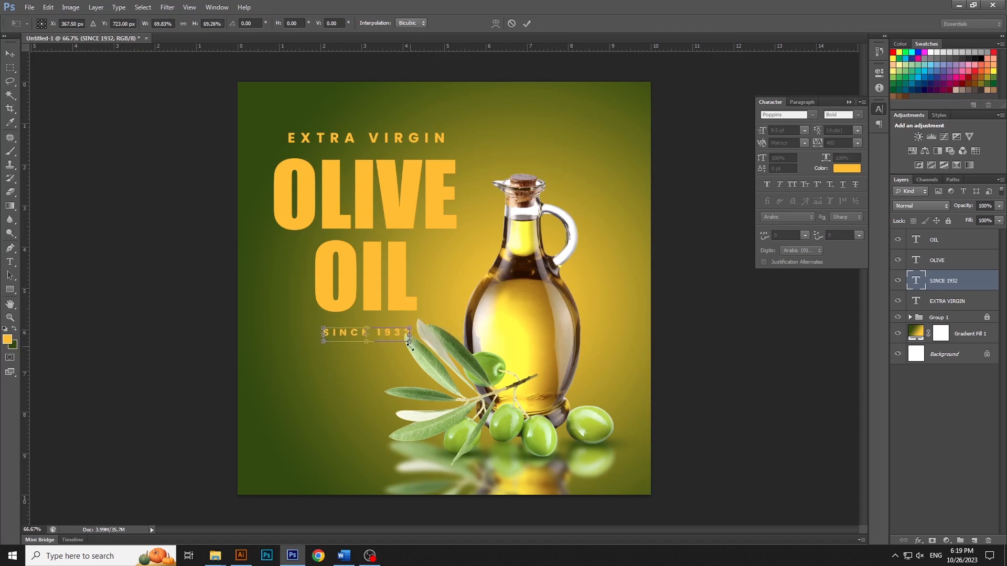
{"action": "key", "text": "Return"}
{"action": "key", "text": "Up"}
{"action": "key", "text": "Up"}
{"action": "key", "text": "Up"}
{"action": "key", "text": "Up"}
{"action": "key", "text": "Up"}
{"action": "key", "text": "Up"}
{"action": "key", "text": "Up"}
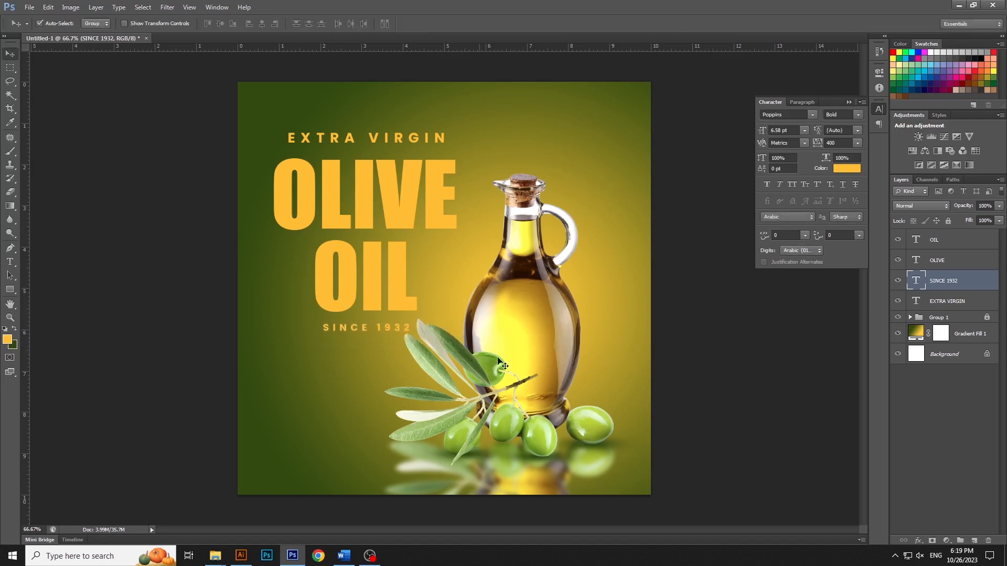
Step: Set the background gradient fill's scale to 110% and shift its glow towards the lower right of the canvas
{"action": "double_click", "coordinate": [916, 332]}
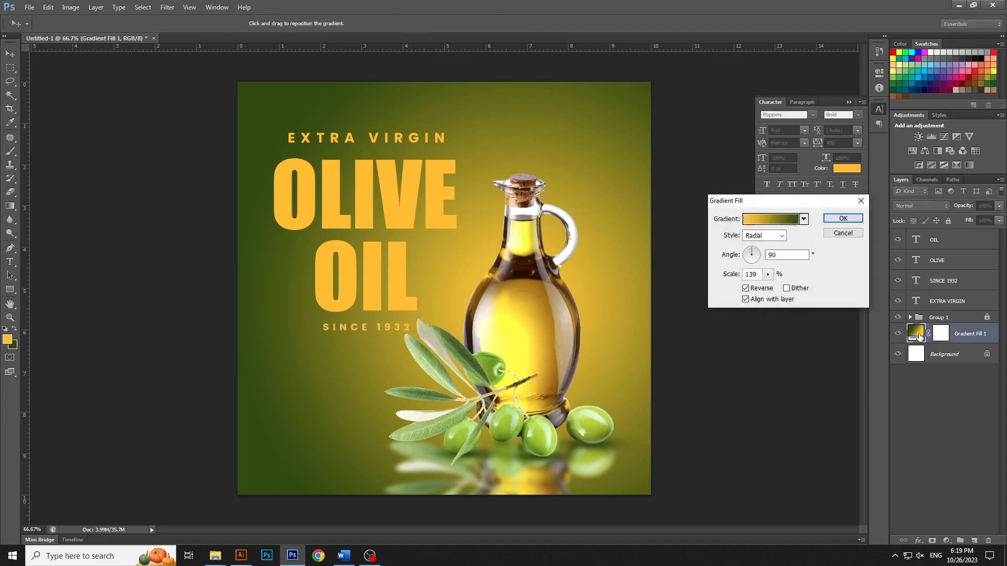
{"action": "left_click", "coordinate": [766, 274]}
{"action": "left_click_drag", "start_coordinate": [763, 290], "coordinate": [765, 288]}
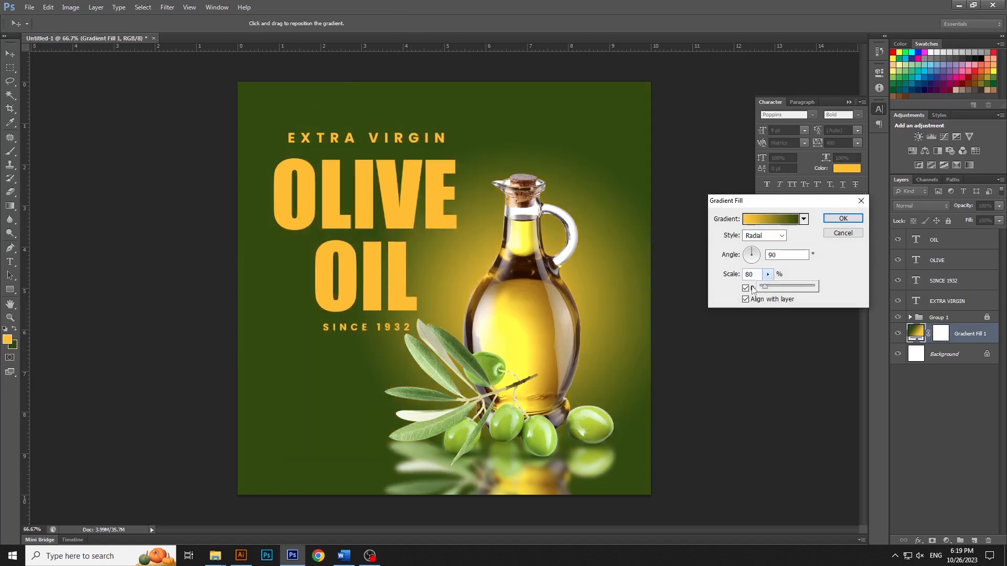
{"action": "double_click", "coordinate": [758, 275]}
{"action": "type", "text": "1"}
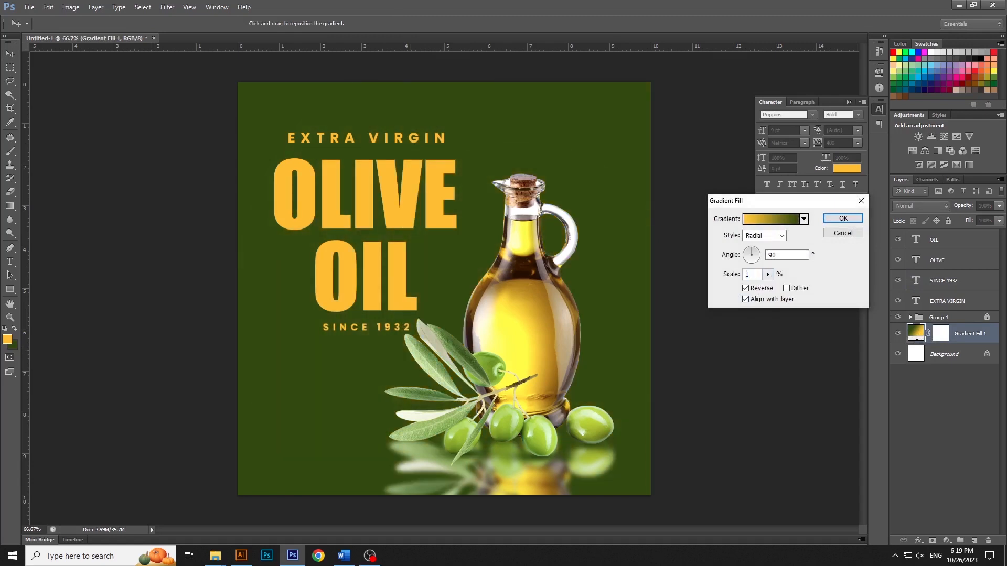
{"action": "type", "text": "10"}
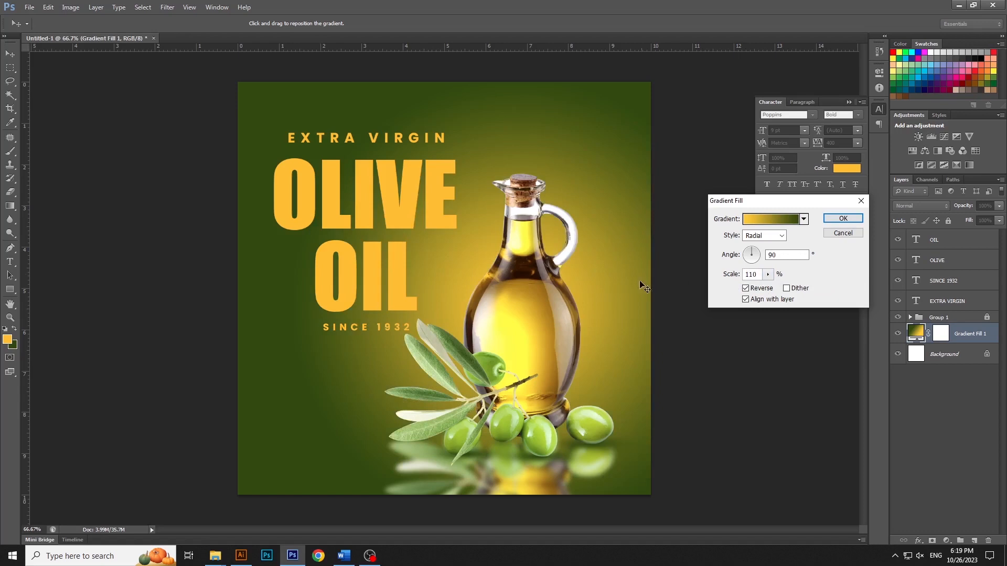
{"action": "left_click_drag", "start_coordinate": [640, 283], "coordinate": [621, 315]}
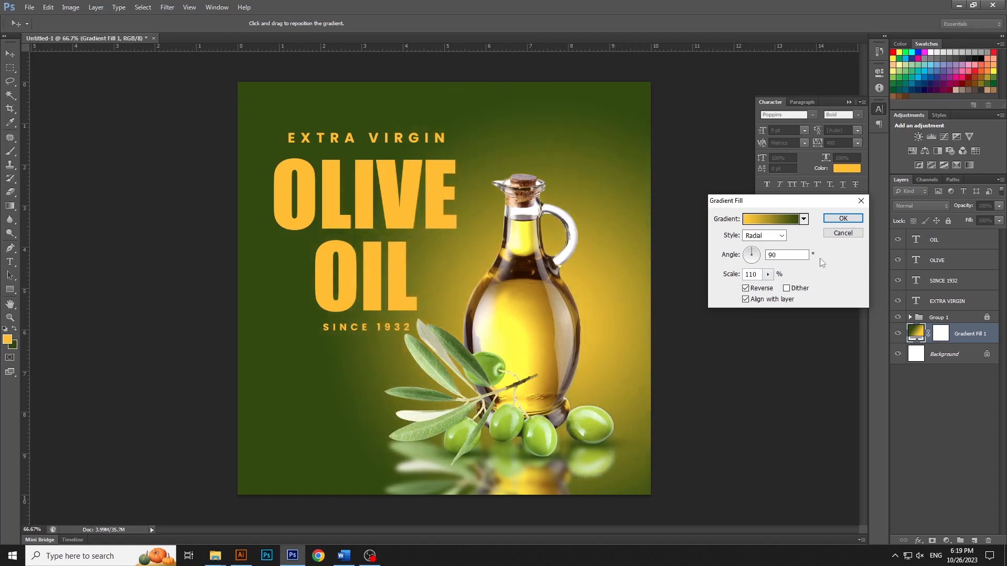
{"action": "left_click", "coordinate": [843, 218]}
Step: Select the OLIVE and OIL text layers and nudge them up together towards EXTRA VIRGIN
{"action": "left_click", "coordinate": [409, 219]}
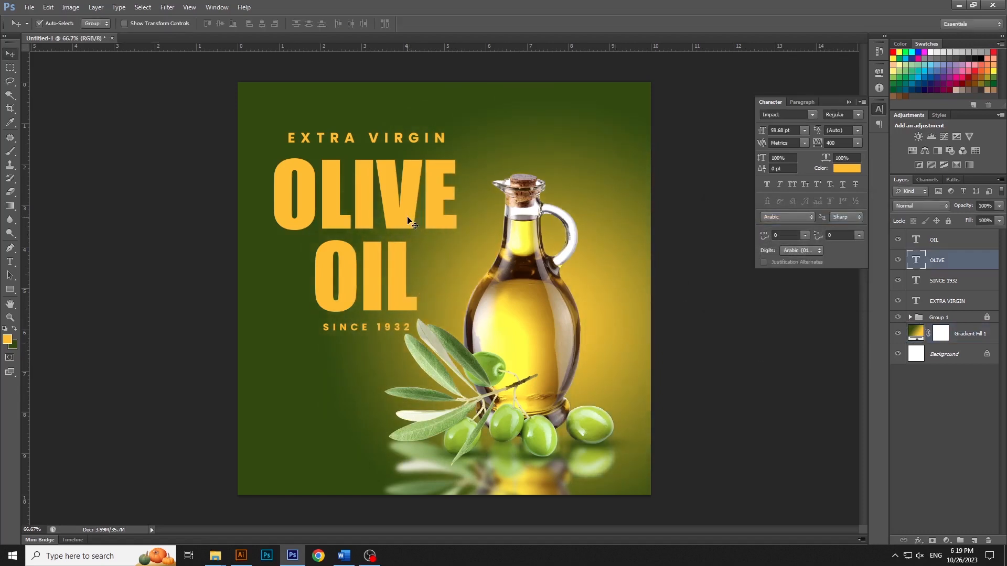
{"action": "left_click", "coordinate": [399, 266], "text": "shift"}
{"action": "key", "text": "Up"}
{"action": "key", "text": "Up"}
{"action": "key", "text": "Up"}
{"action": "key", "text": "Up"}
{"action": "key", "text": "Up"}
{"action": "key", "text": "Up"}
{"action": "key", "text": "Up"}
{"action": "key", "text": "Up"}
{"action": "key", "text": "Up"}
{"action": "key", "text": "Up"}
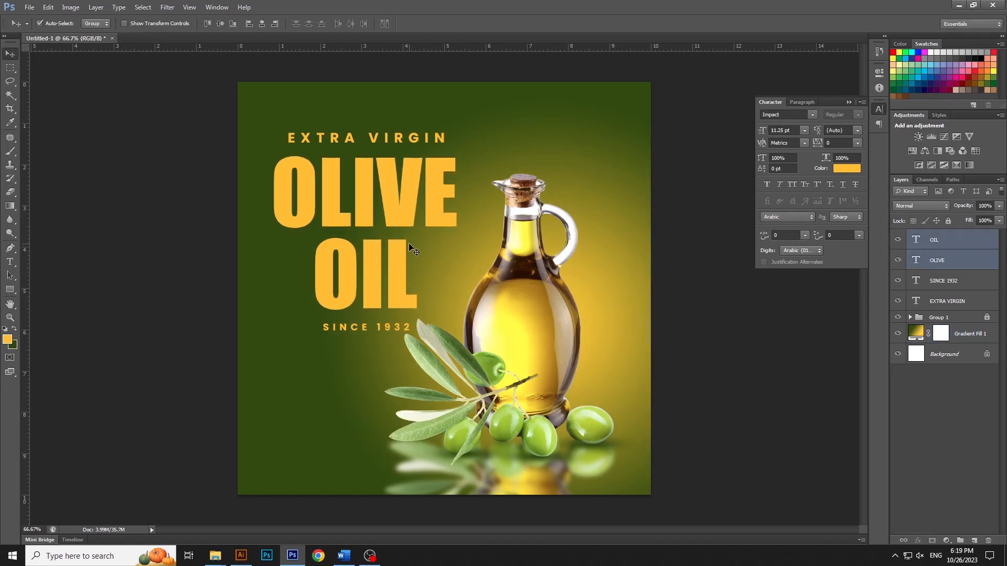
Step: Scale the EXTRA VIRGIN text down to about 8.2 pt, keeping it centred just above OLIVE
{"action": "left_click", "coordinate": [428, 140]}
{"action": "key", "text": "ctrl+t"}
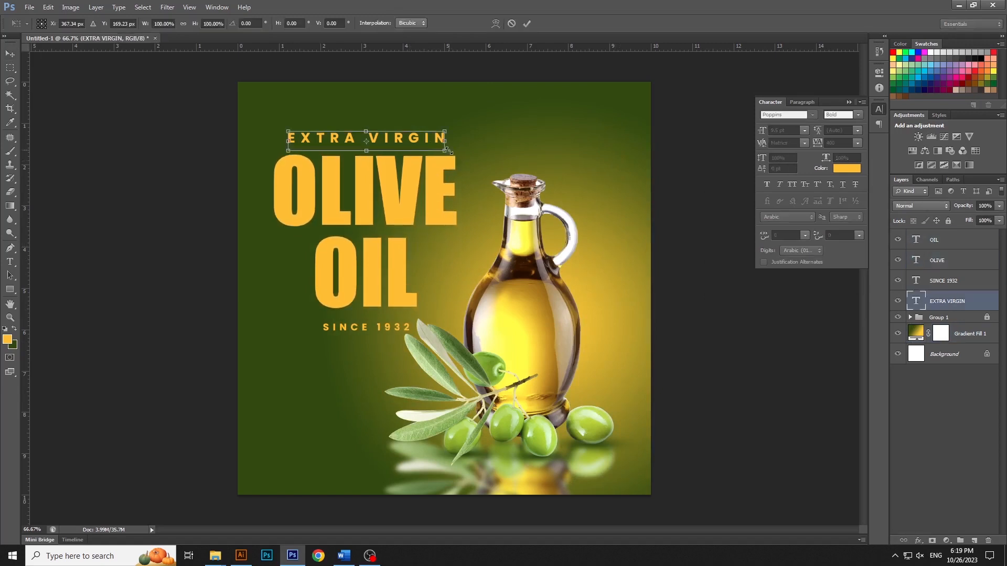
{"action": "left_click_drag", "start_coordinate": [448, 152], "coordinate": [435, 149]}
{"action": "key", "text": "Return"}
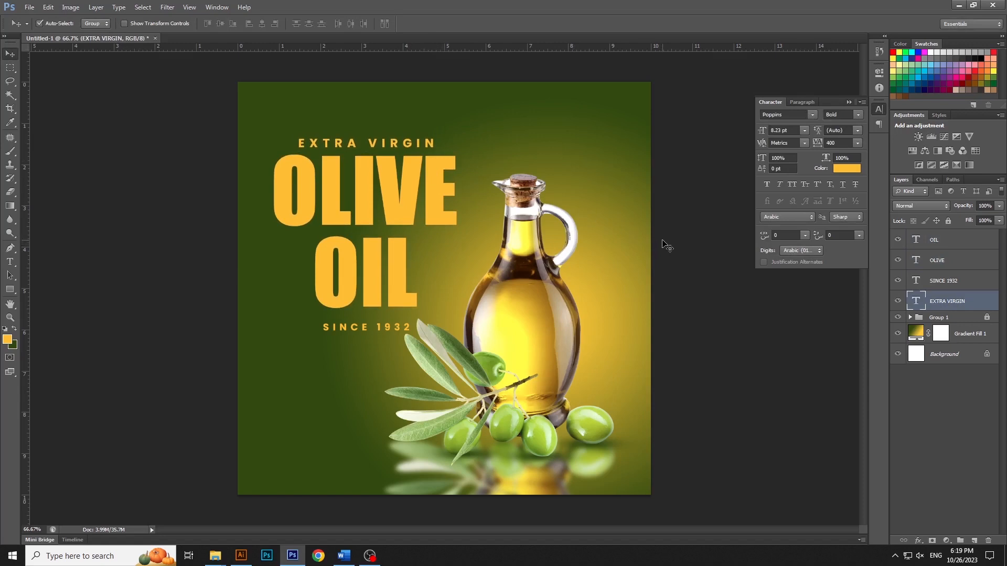
{"action": "left_click", "coordinate": [663, 279]}
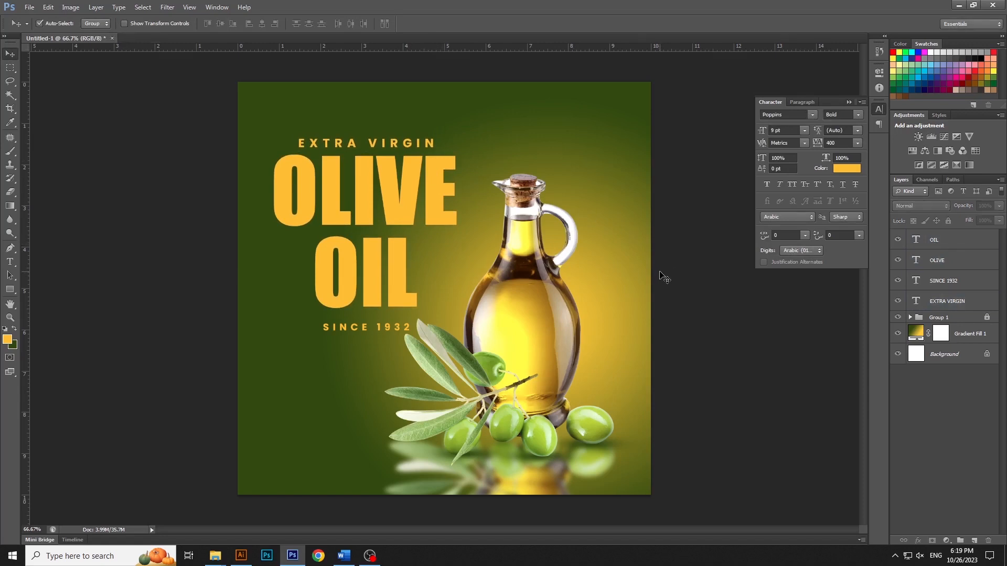
Step: Add a new text line reading Follow us in the canvas's lower-left area
{"action": "scroll", "coordinate": [661, 278], "scroll_direction": "up", "scroll_amount": 2}
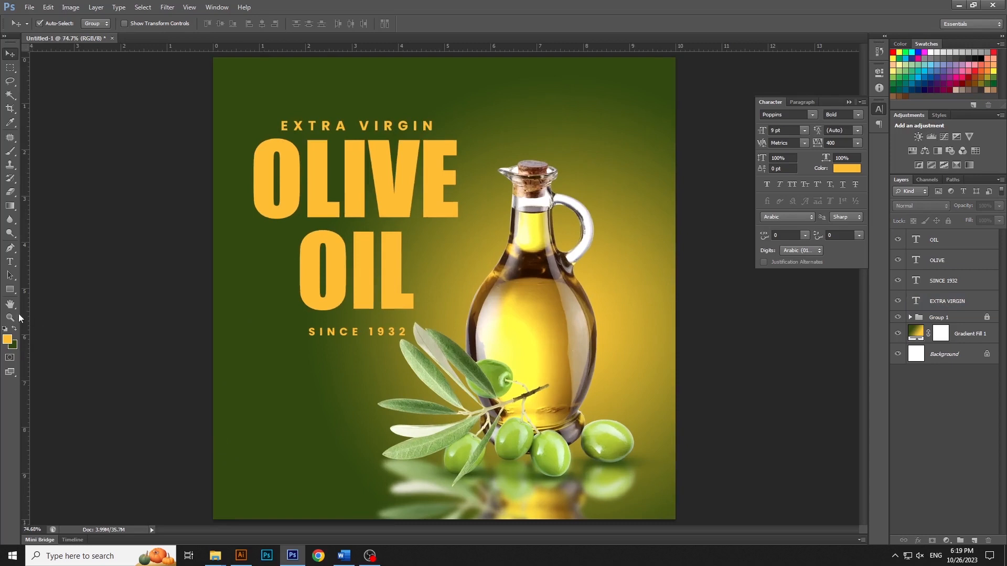
{"action": "left_click", "coordinate": [10, 261]}
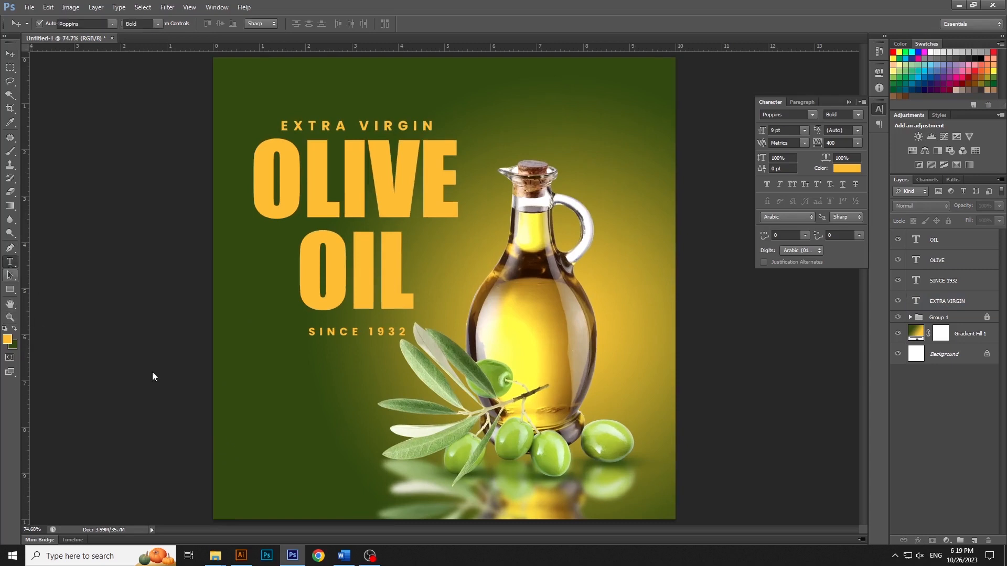
{"action": "left_click", "coordinate": [257, 445]}
{"action": "type", "text": "Follow us"}
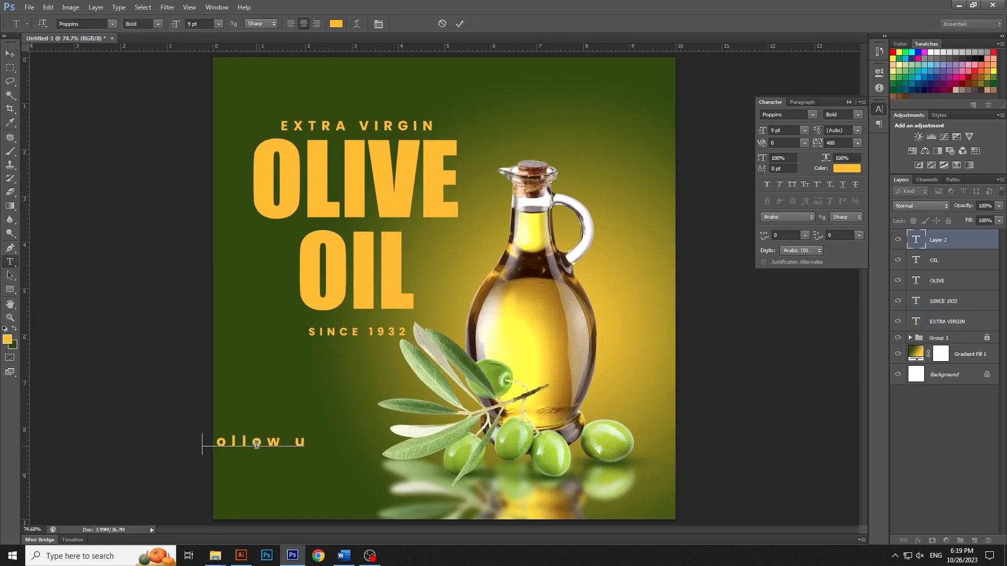
Step: Format the Follow us text with 0 tracking, a font size of 8 pt and the Regular style
{"action": "key", "text": "ctrl+a"}
{"action": "left_click", "coordinate": [857, 142]}
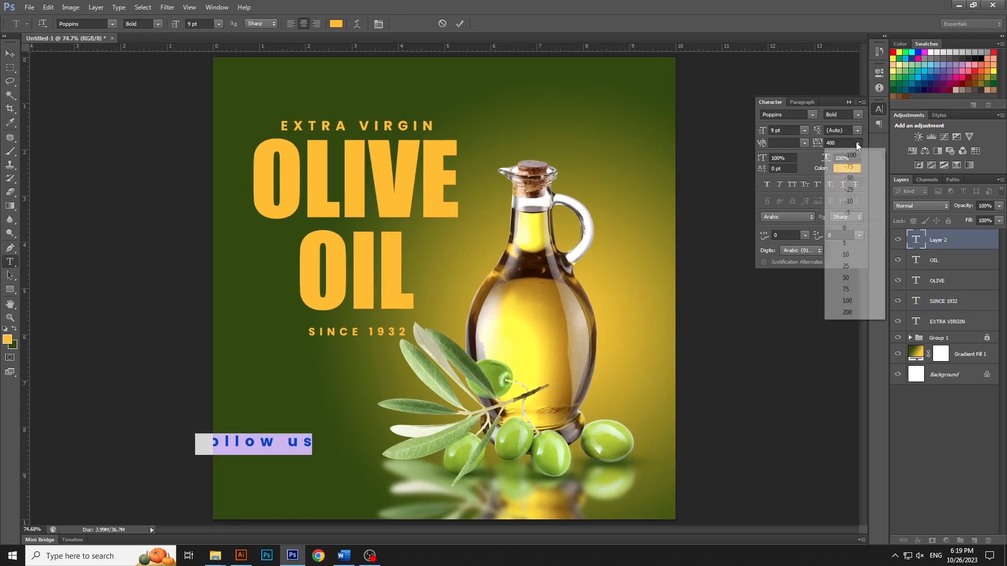
{"action": "left_click", "coordinate": [841, 229]}
{"action": "left_click", "coordinate": [187, 24]}
{"action": "type", "text": "8"}
{"action": "key", "text": "Return"}
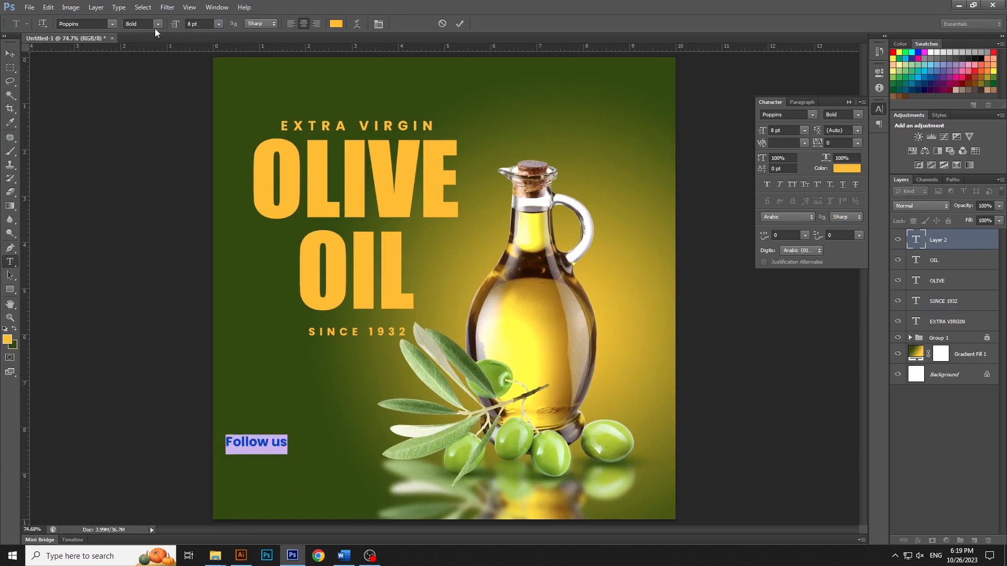
{"action": "left_click", "coordinate": [158, 24]}
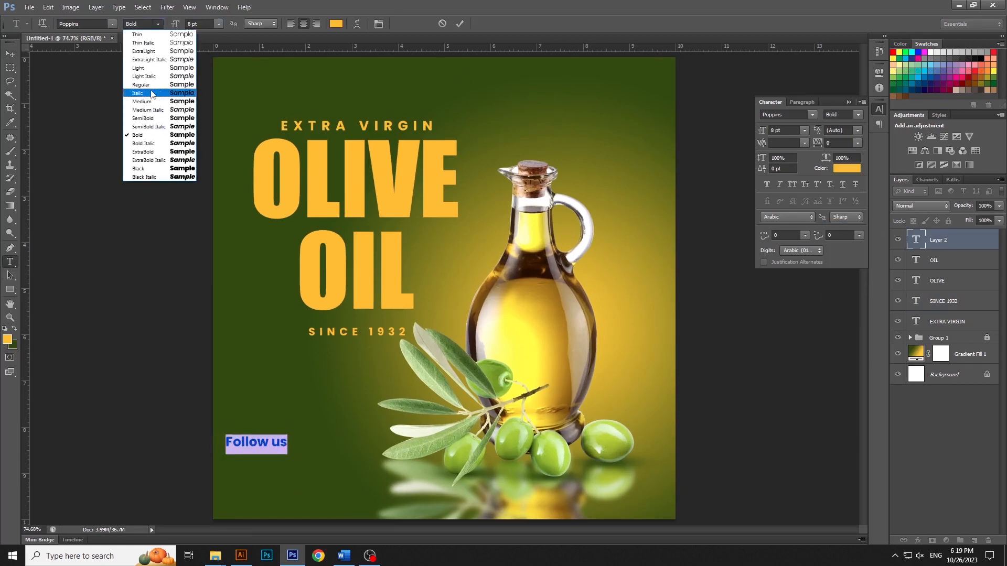
{"action": "left_click", "coordinate": [147, 63]}
{"action": "left_click", "coordinate": [153, 91]}
{"action": "key", "text": "v"}
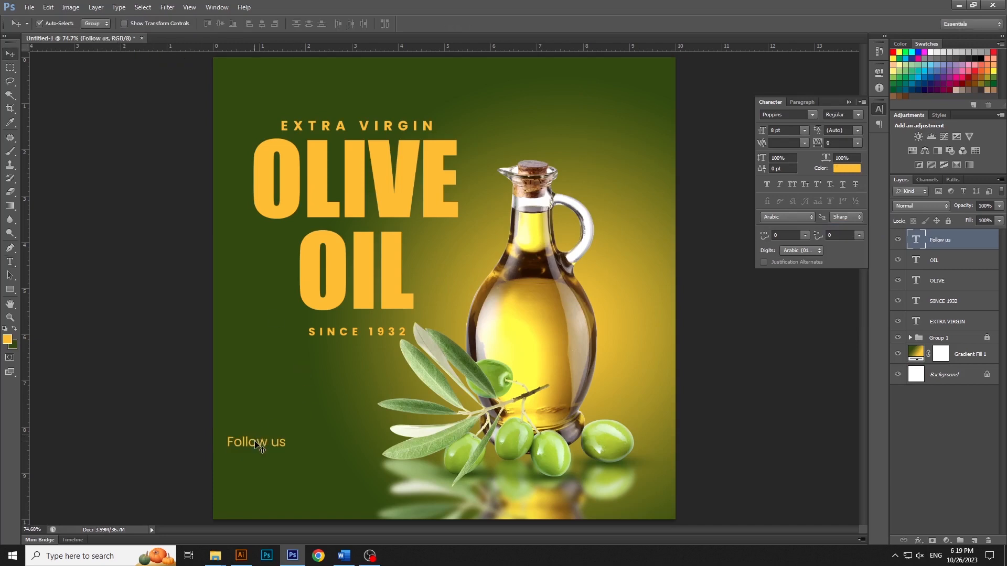
Step: Move the Follow us text slightly down and right so it lines up with the title's left edge
{"action": "left_click_drag", "start_coordinate": [254, 445], "coordinate": [283, 460]}
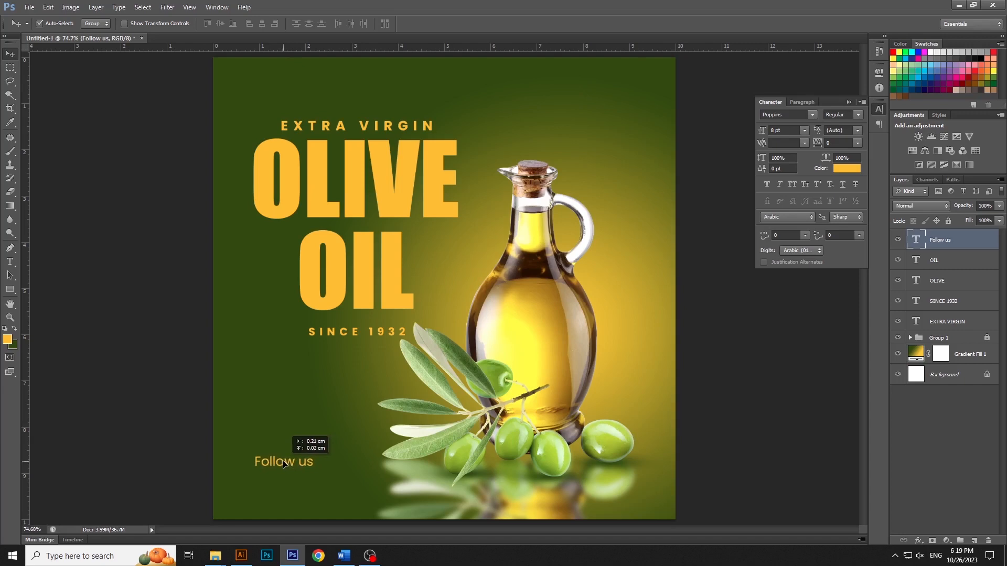
{"action": "left_click", "coordinate": [879, 109]}
{"action": "left_click", "coordinate": [794, 336]}
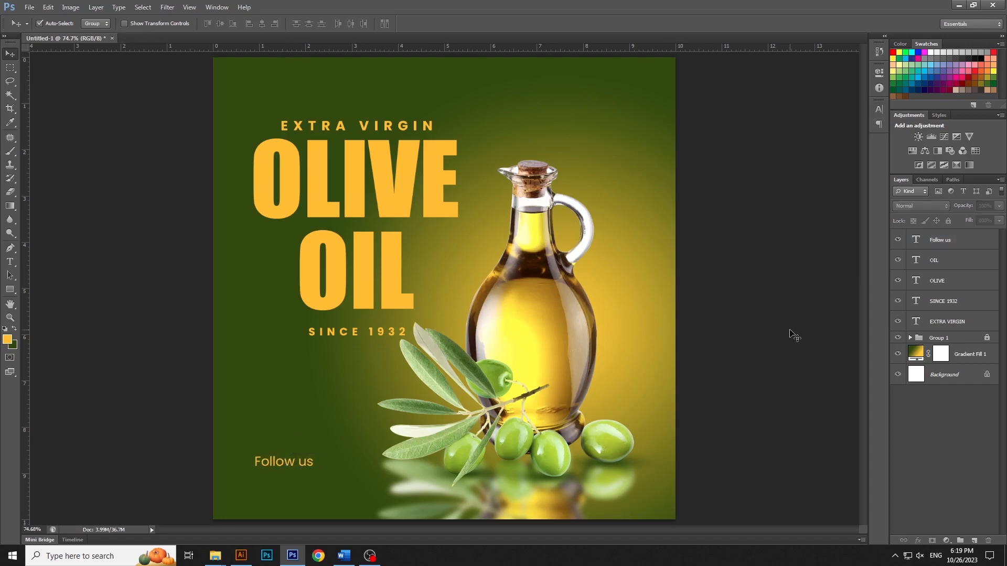
Step: Move the SINCE 1932 text slightly up to tighten its gap below OIL
{"action": "key", "text": "ctrl+minus"}
{"action": "left_click", "coordinate": [385, 333]}
{"action": "left_click_drag", "start_coordinate": [378, 329], "coordinate": [378, 324]}
{"action": "left_click", "coordinate": [719, 259]}
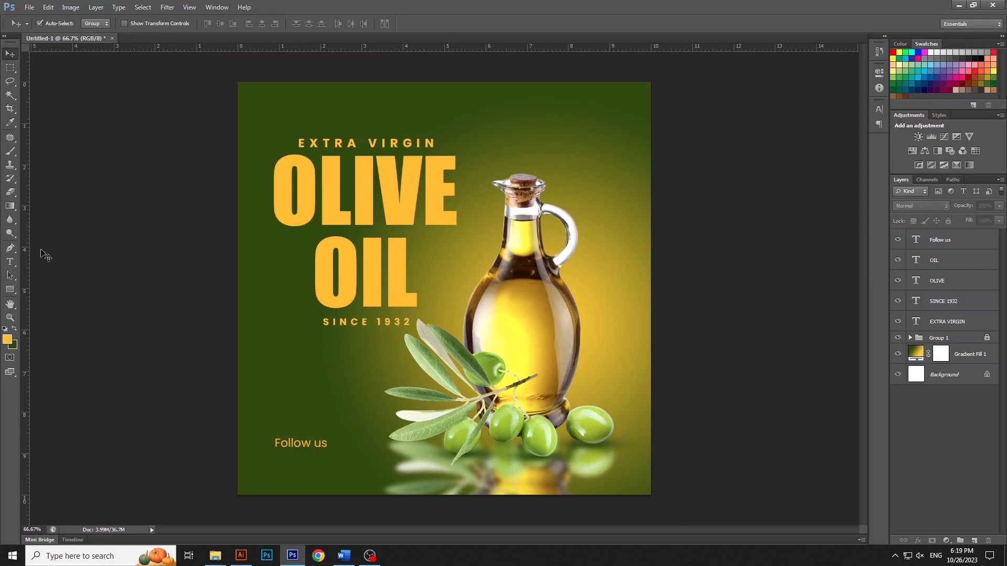
Step: Draw a gold circle with the Ellipse tool just above the bottle's cork
{"action": "left_click", "coordinate": [11, 290]}
{"action": "left_click", "coordinate": [58, 310]}
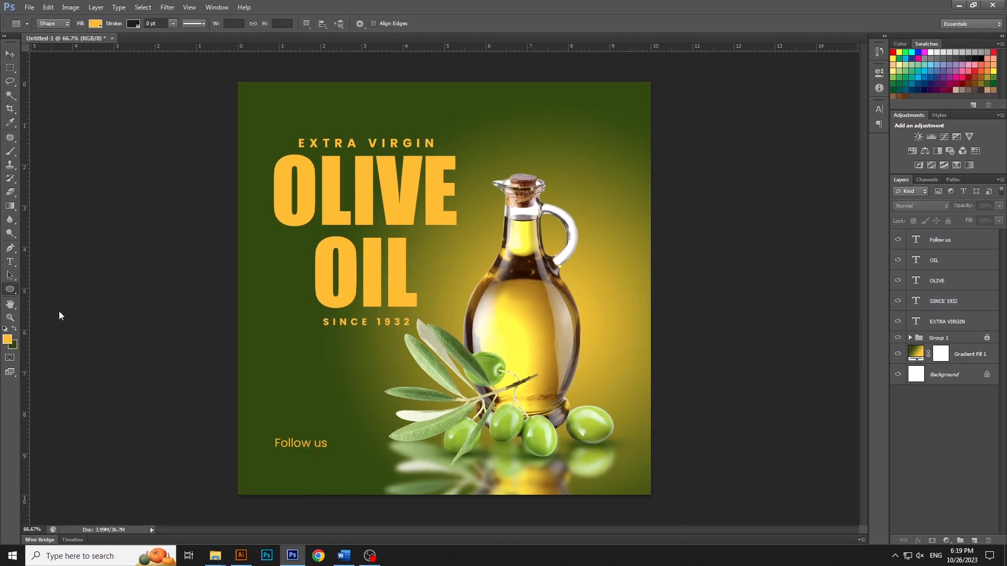
{"action": "mouse_move", "coordinate": [524, 114]}
{"action": "left_mouse_down"}
{"action": "mouse_move", "coordinate": [621, 147]}
{"action": "mouse_move", "coordinate": [590, 179]}
{"action": "mouse_move", "coordinate": [554, 149]}
{"action": "left_mouse_up"}
{"action": "key", "text": "v"}
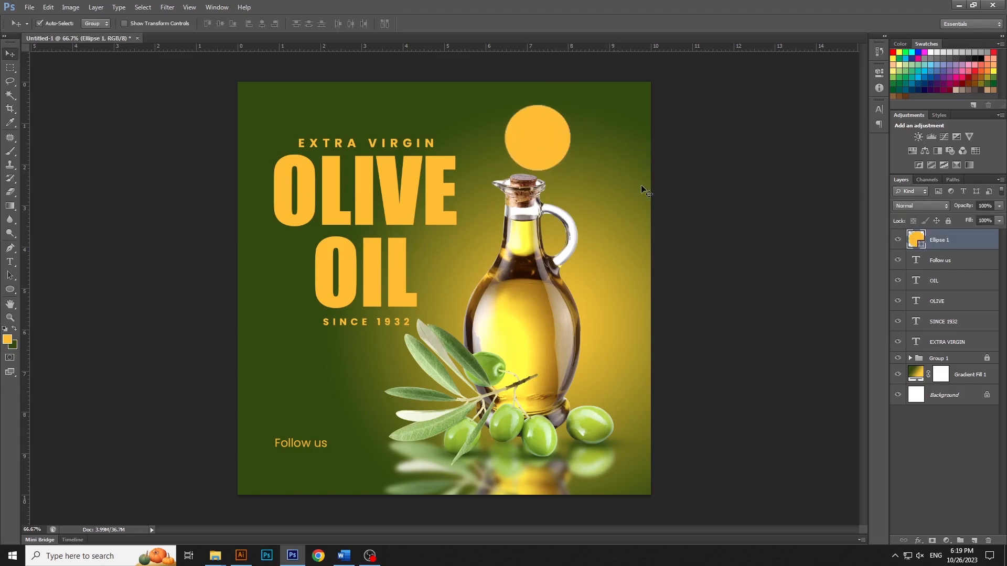
Step: Apply Bevel & Emboss to the circle with depth 1000%, size 4 px, soften 16 px and shadow opacity 58%
{"action": "double_click", "coordinate": [970, 237]}
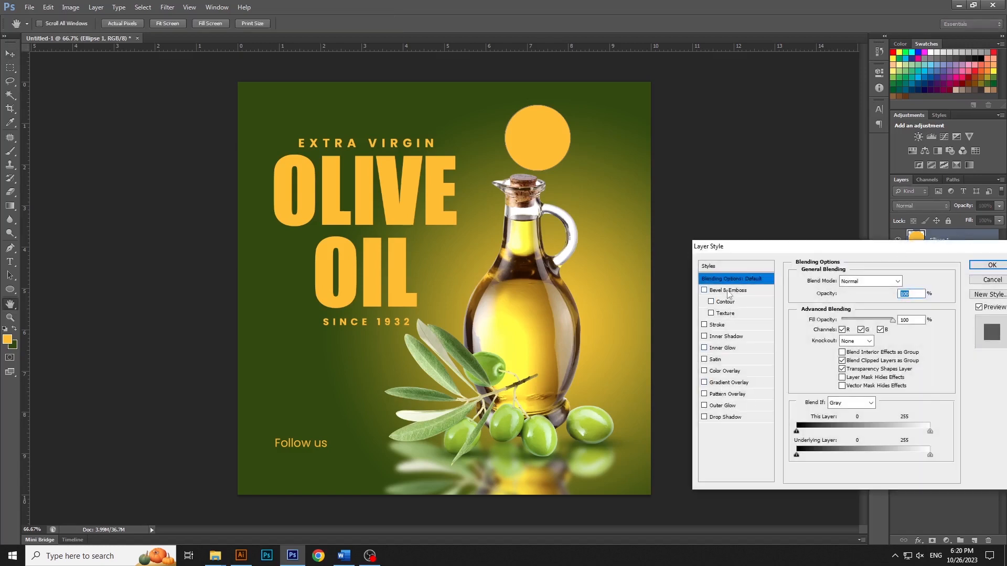
{"action": "left_click", "coordinate": [728, 291]}
{"action": "left_click_drag", "start_coordinate": [842, 308], "coordinate": [840, 329]}
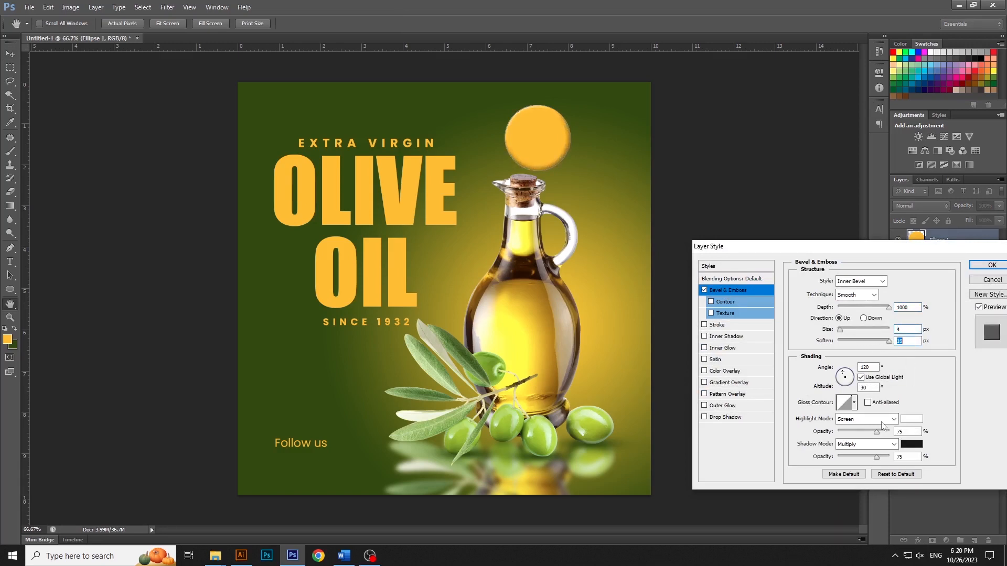
{"action": "left_click_drag", "start_coordinate": [877, 459], "coordinate": [868, 459]}
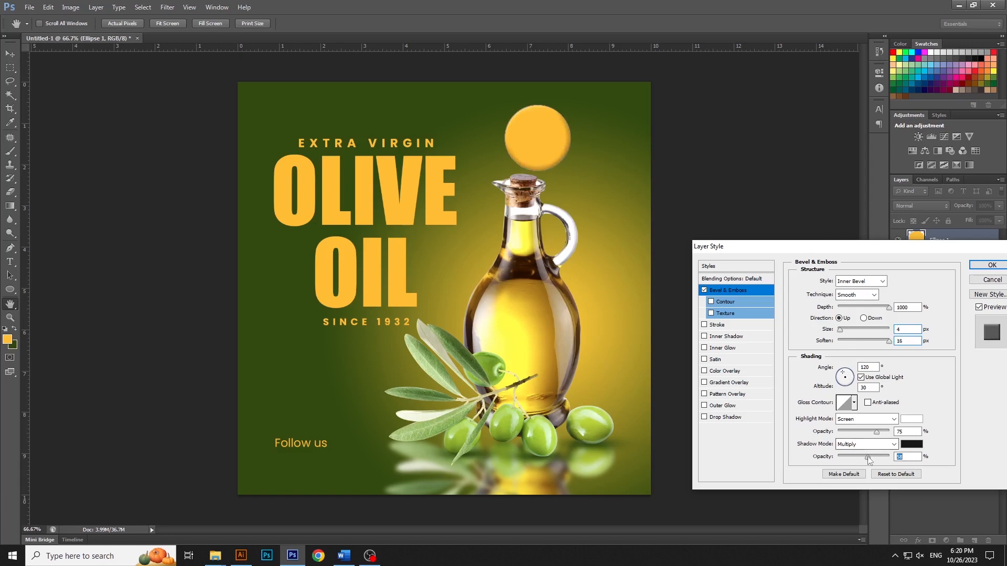
Step: Change the circle's Bevel & Emboss shadow color to golden orange, hex f4b904
{"action": "left_click", "coordinate": [913, 444]}
{"action": "left_click", "coordinate": [737, 419]}
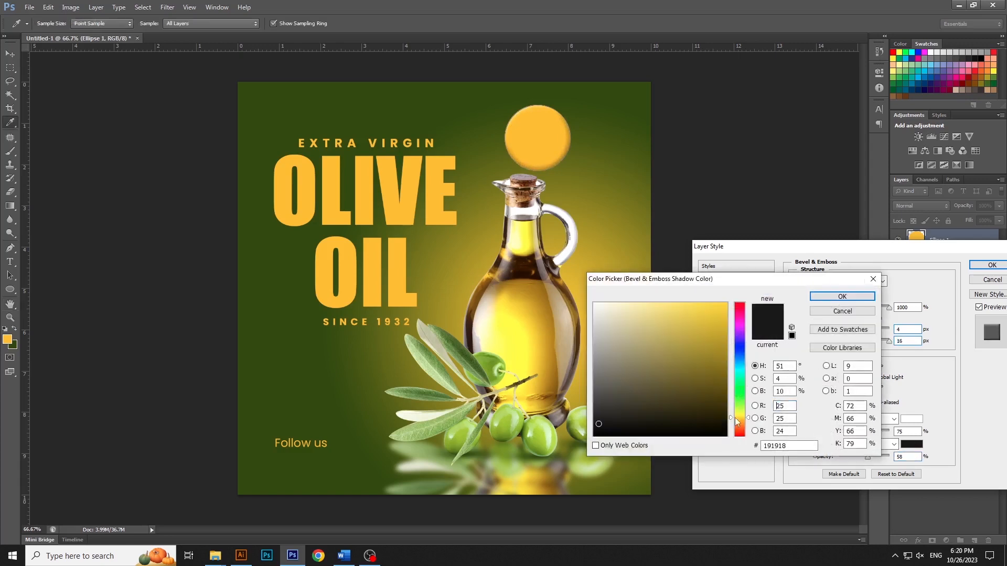
{"action": "mouse_move", "coordinate": [721, 353]}
{"action": "left_mouse_down"}
{"action": "mouse_move", "coordinate": [713, 317]}
{"action": "mouse_move", "coordinate": [681, 332]}
{"action": "mouse_move", "coordinate": [673, 315]}
{"action": "mouse_move", "coordinate": [719, 305]}
{"action": "left_mouse_up"}
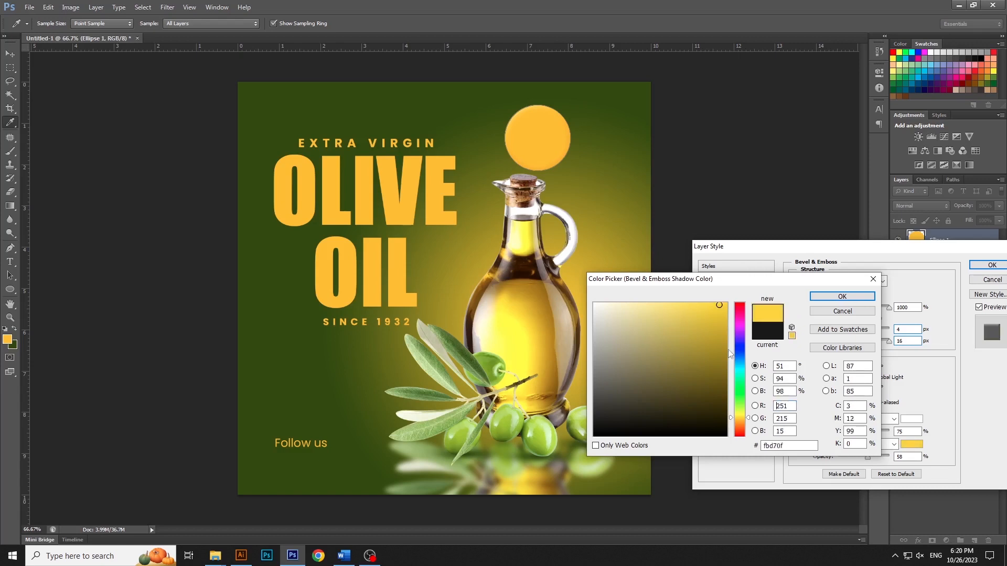
{"action": "left_click", "coordinate": [743, 416]}
{"action": "left_click_drag", "start_coordinate": [748, 417], "coordinate": [748, 420]}
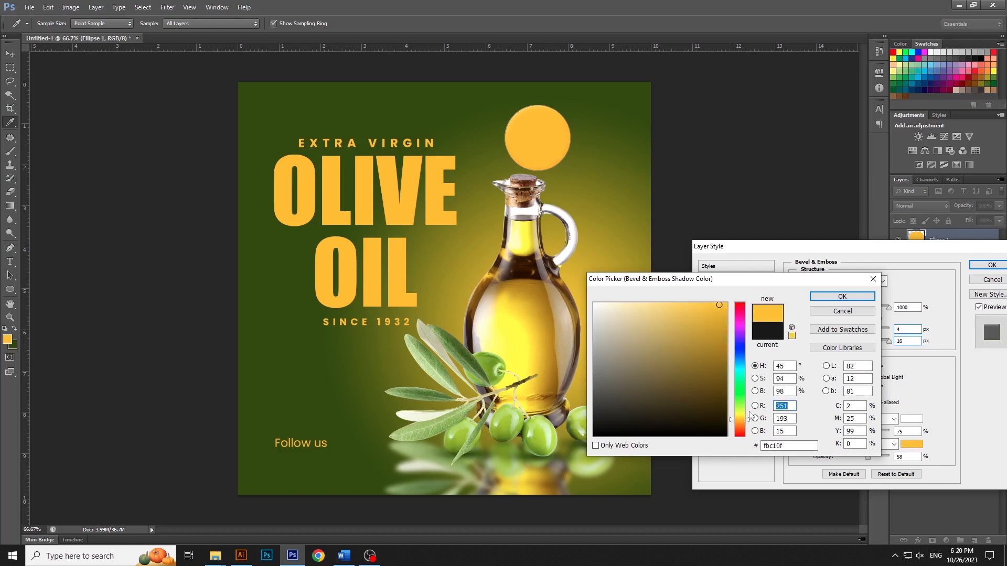
{"action": "left_click_drag", "start_coordinate": [724, 340], "coordinate": [726, 327]}
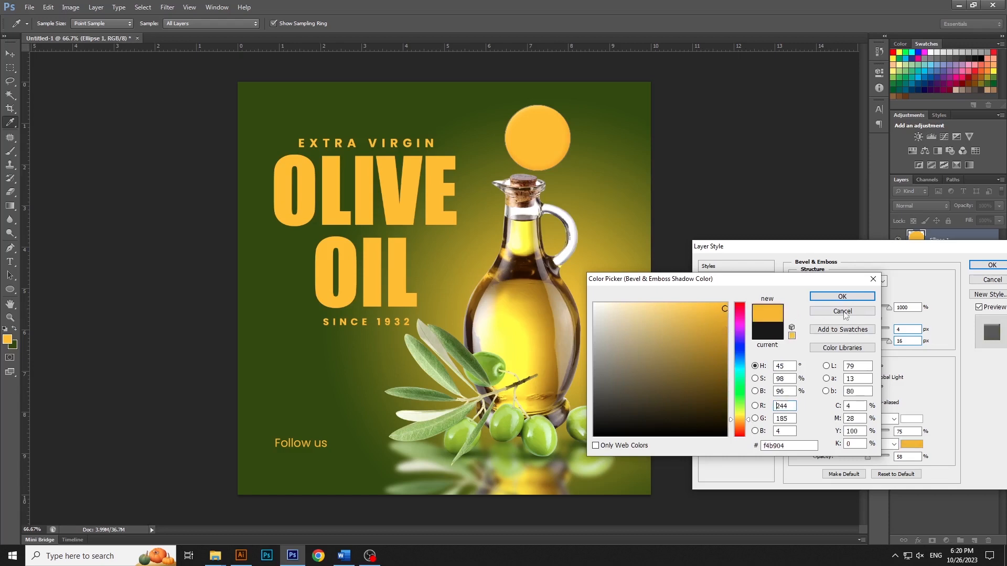
{"action": "left_click", "coordinate": [855, 296]}
Step: Increase the circle's bevel size to spread the shading inward from its edge and apply the layer style
{"action": "left_click", "coordinate": [861, 329]}
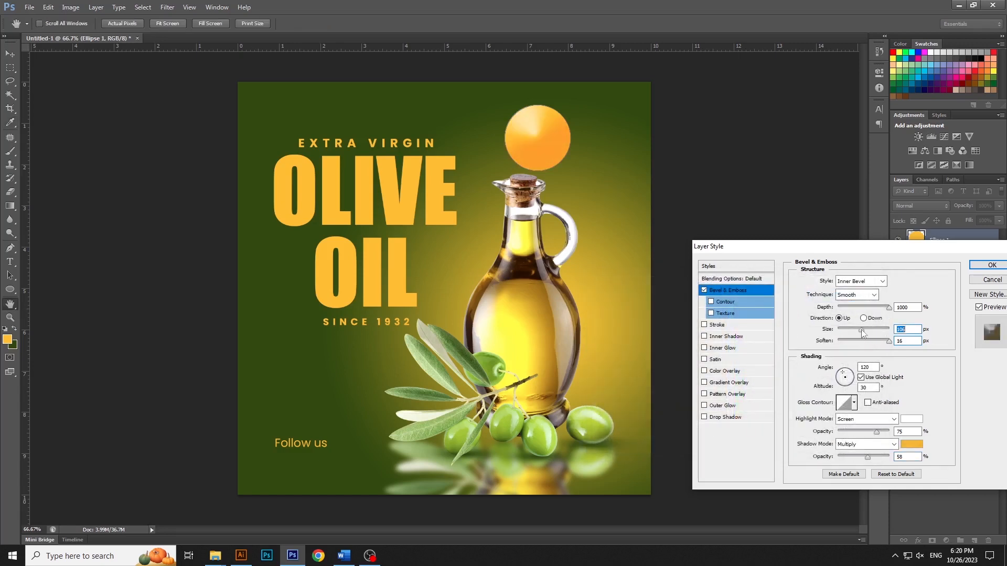
{"action": "left_click_drag", "start_coordinate": [862, 333], "coordinate": [849, 331]}
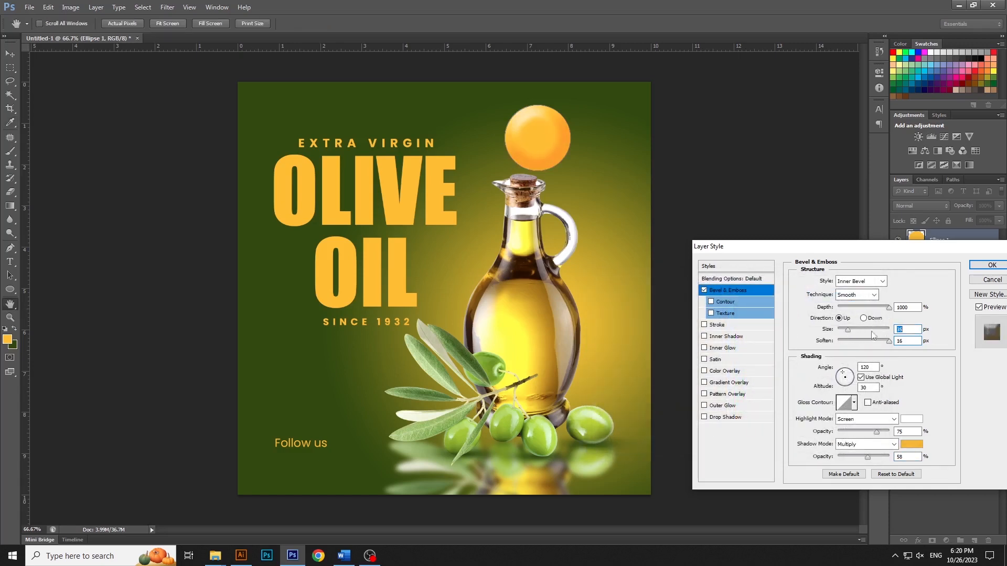
{"action": "left_click", "coordinate": [991, 265]}
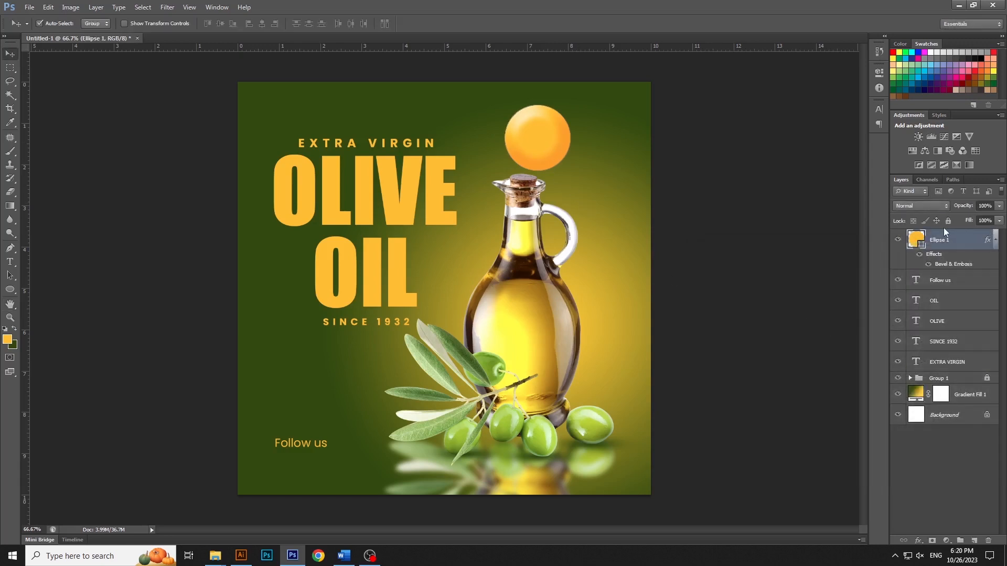
Step: Duplicate the embossed circle, place the copy beside the bottle's handle and scale it up slightly
{"action": "left_click", "coordinate": [996, 242]}
{"action": "right_click", "coordinate": [967, 239]}
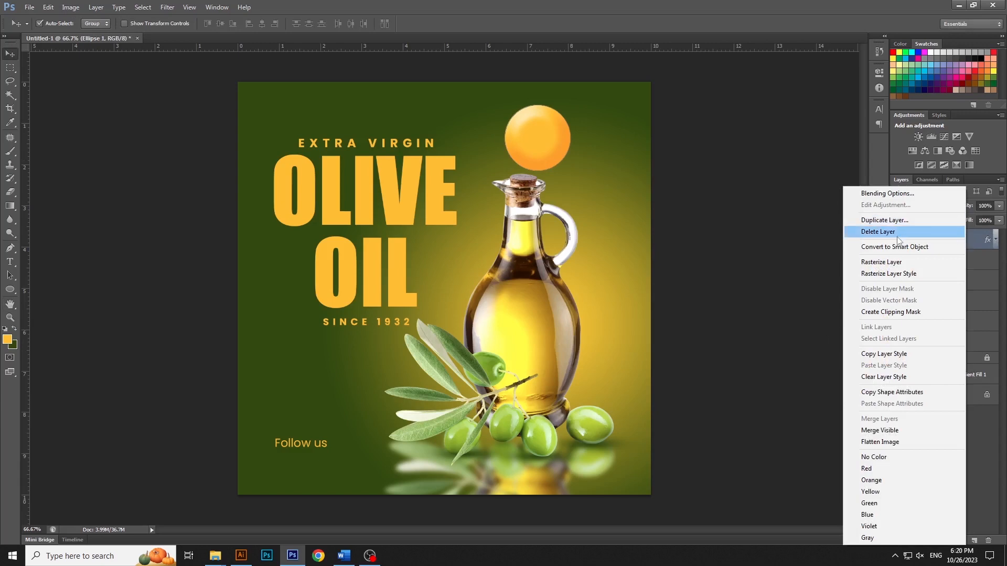
{"action": "left_click", "coordinate": [884, 220]}
{"action": "key", "text": "Return"}
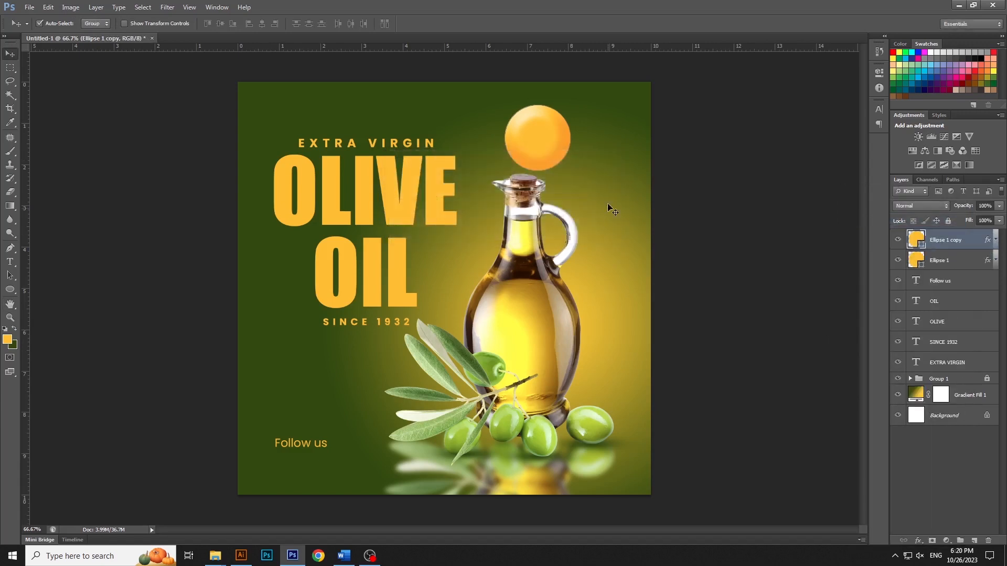
{"action": "left_click_drag", "start_coordinate": [590, 172], "coordinate": [606, 206]}
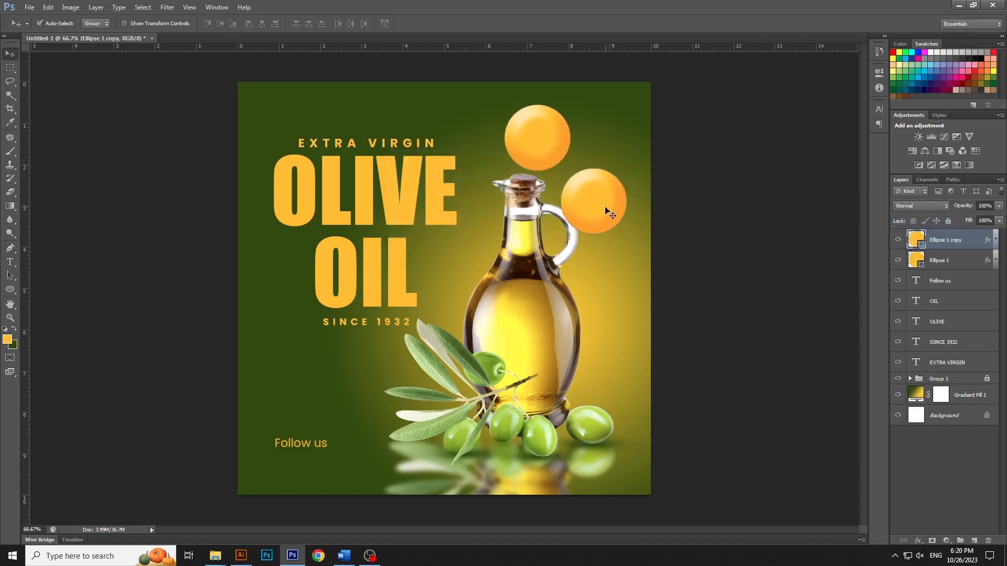
{"action": "key", "text": "ctrl+t"}
{"action": "left_click_drag", "start_coordinate": [635, 237], "coordinate": [639, 243]}
{"action": "key", "text": "Return"}
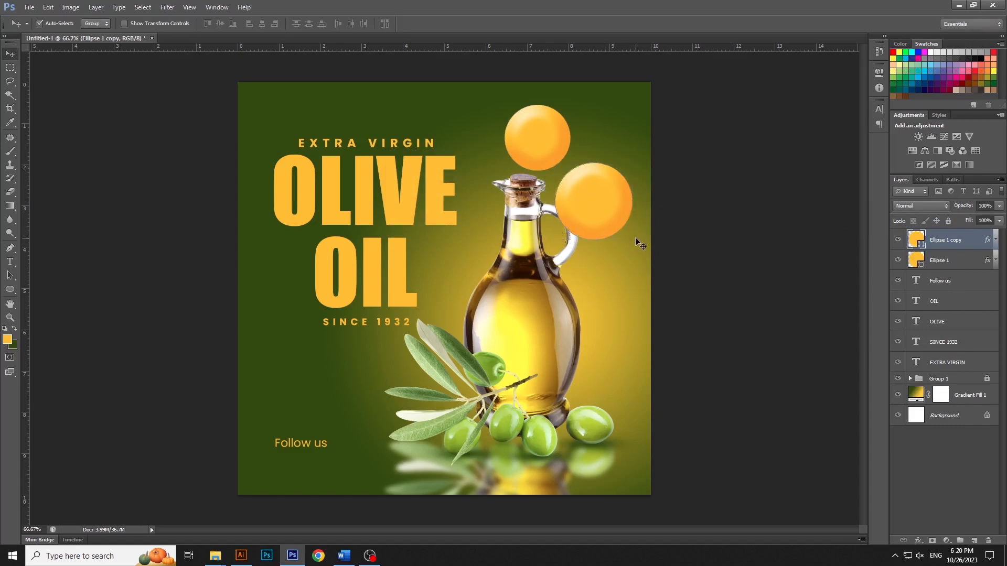
Step: Duplicate the second circle, place the copy below it over the bottle's right shoulder and scale it up slightly
{"action": "right_click", "coordinate": [981, 244]}
{"action": "left_click", "coordinate": [896, 220]}
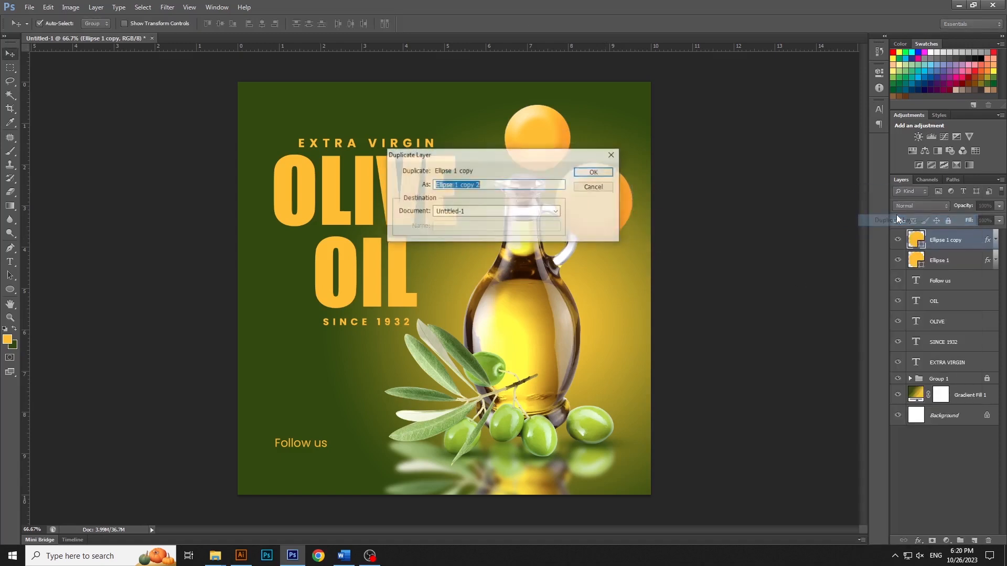
{"action": "key", "text": "Return"}
{"action": "left_click_drag", "start_coordinate": [589, 200], "coordinate": [580, 288]}
{"action": "key", "text": "ctrl+t"}
{"action": "left_click_drag", "start_coordinate": [624, 328], "coordinate": [605, 318]}
{"action": "key", "text": "Return"}
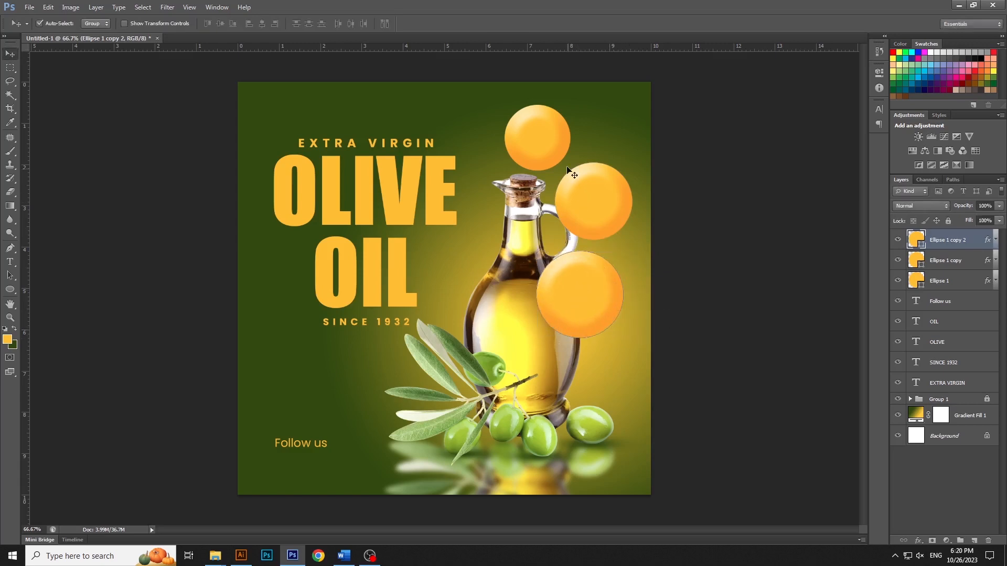
Step: Move the top circle slightly up and left above the cork
{"action": "left_click_drag", "start_coordinate": [545, 150], "coordinate": [539, 148]}
{"action": "left_click", "coordinate": [728, 224]}
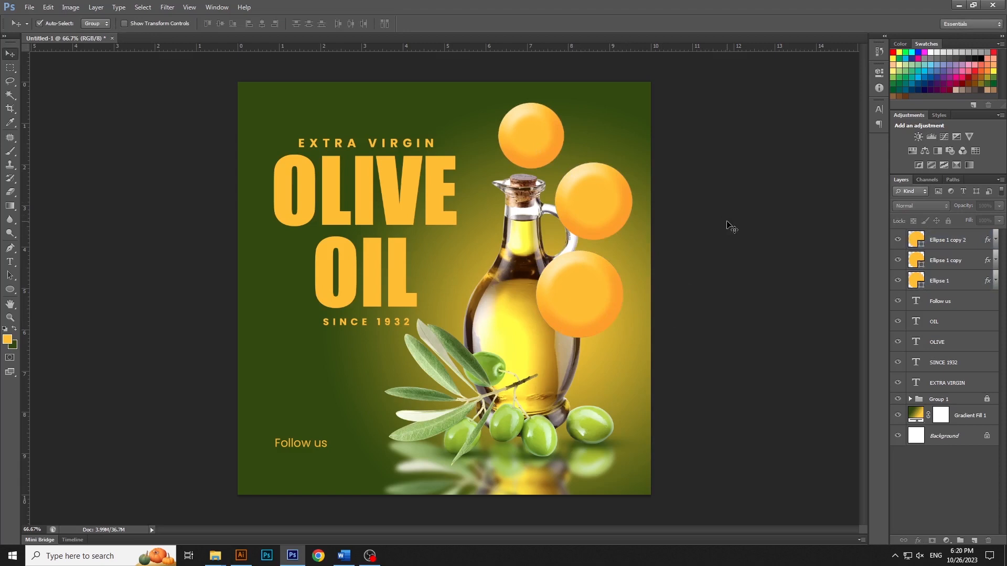
Step: Enlarge the EXTRA VIRGIN, OLIVE, OIL and SINCE 1932 texts slightly as one block and move them up
{"action": "left_click", "coordinate": [404, 201]}
{"action": "left_click", "coordinate": [401, 272], "text": "shift"}
{"action": "left_click", "coordinate": [386, 326], "text": "shift"}
{"action": "left_click", "coordinate": [403, 148], "text": "shift"}
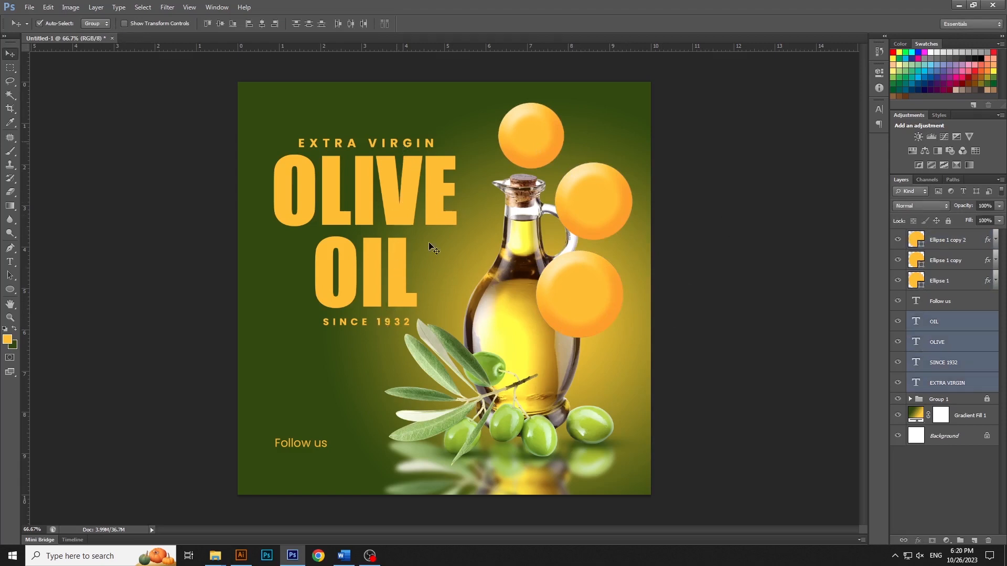
{"action": "key", "text": "ctrl+t"}
{"action": "left_click_drag", "start_coordinate": [455, 324], "coordinate": [459, 329]}
{"action": "key", "text": "Return"}
{"action": "left_click_drag", "start_coordinate": [411, 273], "coordinate": [404, 262]}
{"action": "left_click", "coordinate": [671, 257]}
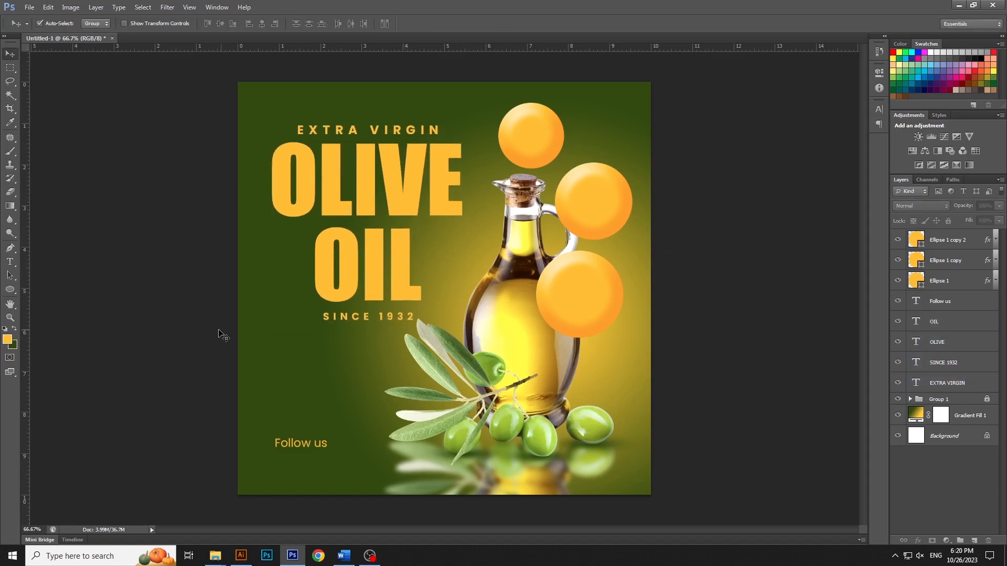
Step: Add the text VITAMIN in Poppins Medium above the Follow us text
{"action": "left_click", "coordinate": [9, 261]}
{"action": "left_click", "coordinate": [289, 370]}
{"action": "type", "text": "VITAMIN"}
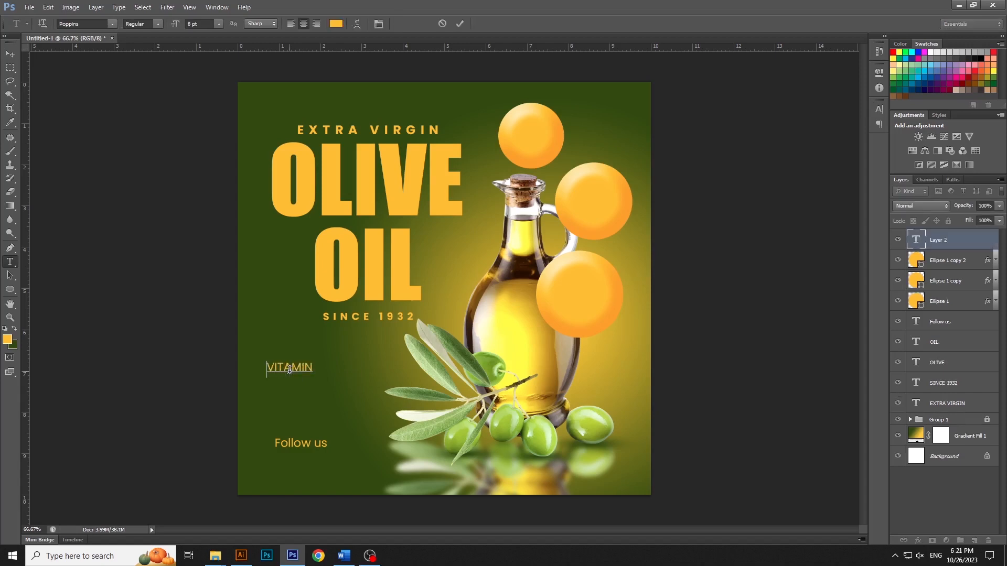
{"action": "key", "text": "ctrl+a"}
{"action": "left_click", "coordinate": [153, 23]}
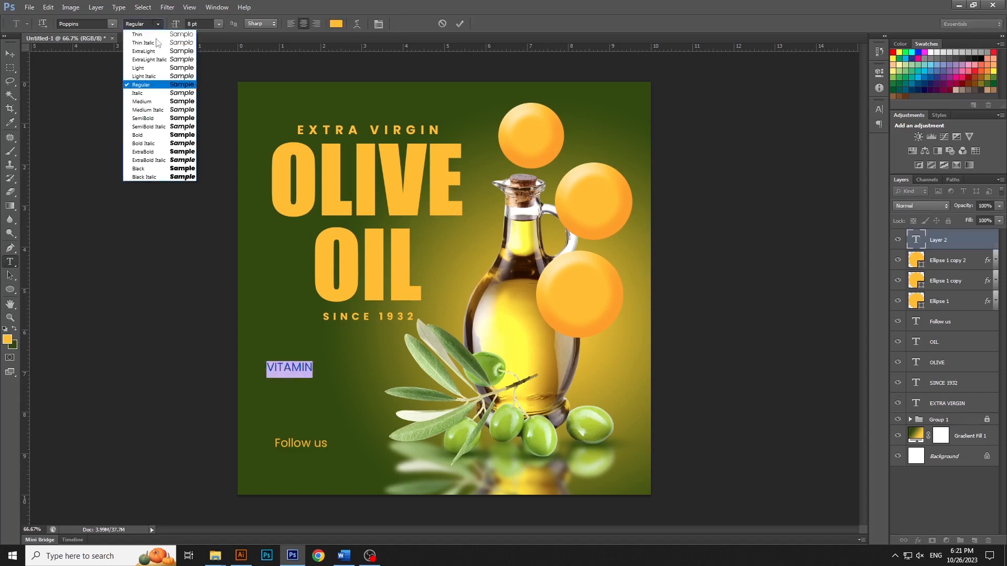
{"action": "left_click", "coordinate": [155, 106]}
{"action": "key", "text": "ctrl+Return"}
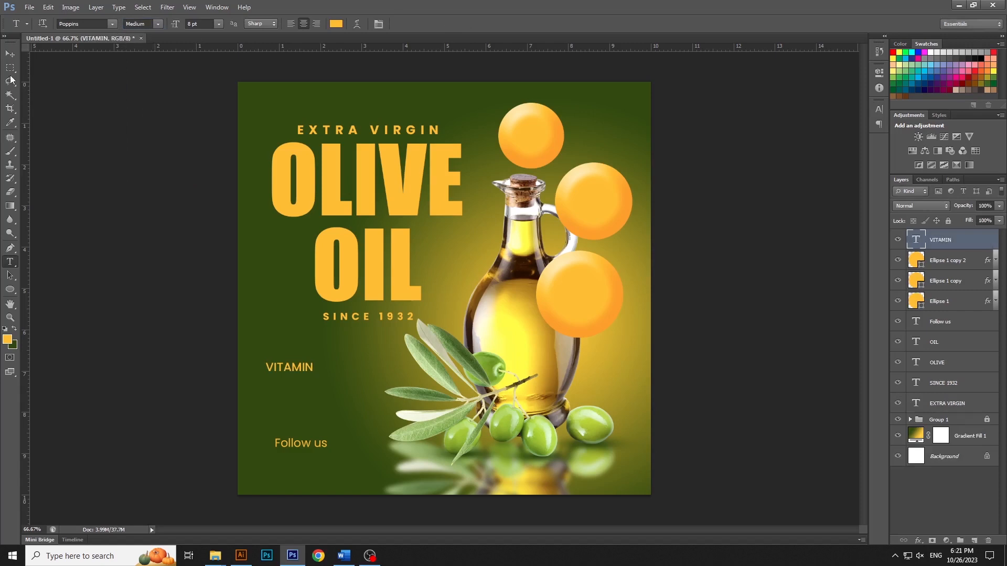
Step: Move the VITAMIN text onto the top circle's center and recolor it with the background's dark green, hex 314a03
{"action": "key", "text": "v"}
{"action": "left_click_drag", "start_coordinate": [302, 357], "coordinate": [537, 129]}
{"action": "double_click", "coordinate": [916, 240]}
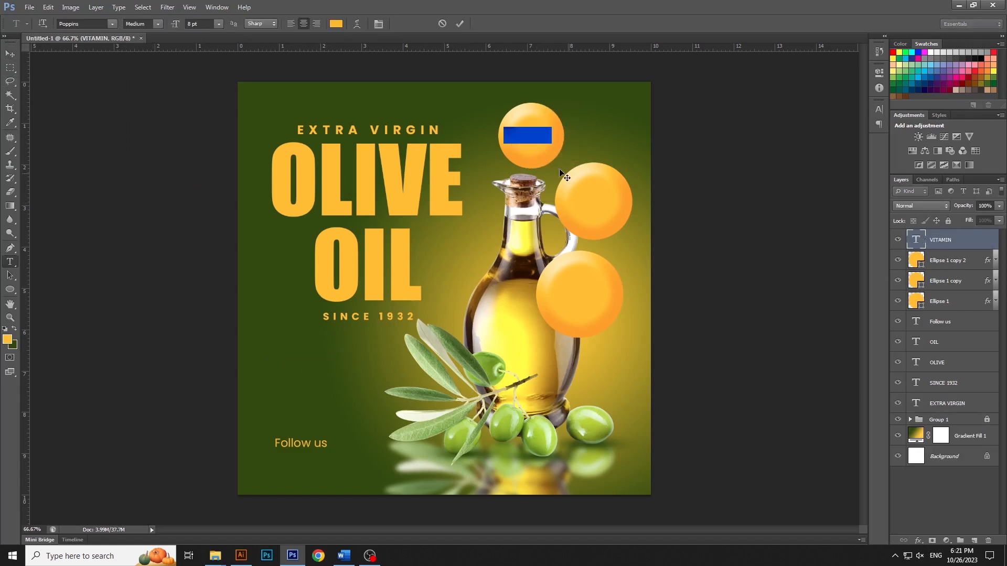
{"action": "left_click", "coordinate": [336, 23]}
{"action": "left_click", "coordinate": [250, 88]}
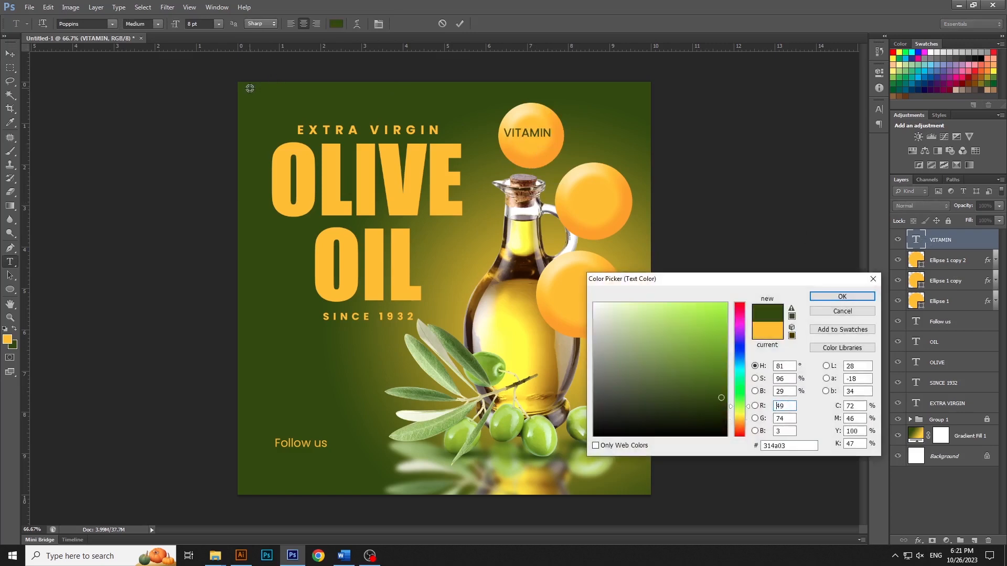
{"action": "left_click", "coordinate": [842, 296]}
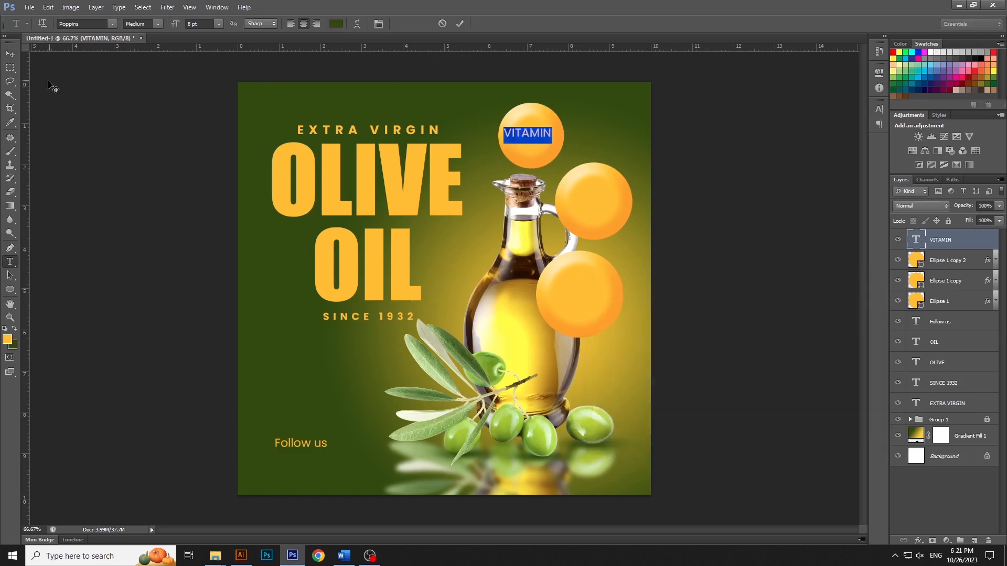
{"action": "left_click", "coordinate": [10, 53]}
{"action": "left_click_drag", "start_coordinate": [544, 135], "coordinate": [547, 130]}
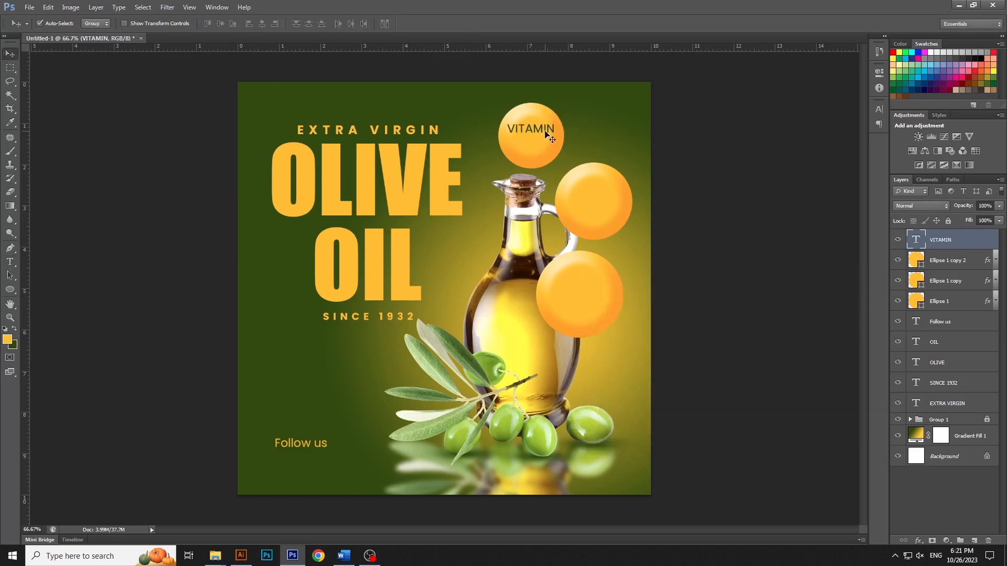
Step: Duplicate the VITAMIN text layer and place the copy directly below the original inside the top circle
{"action": "right_click", "coordinate": [978, 240]}
{"action": "left_click", "coordinate": [893, 182]}
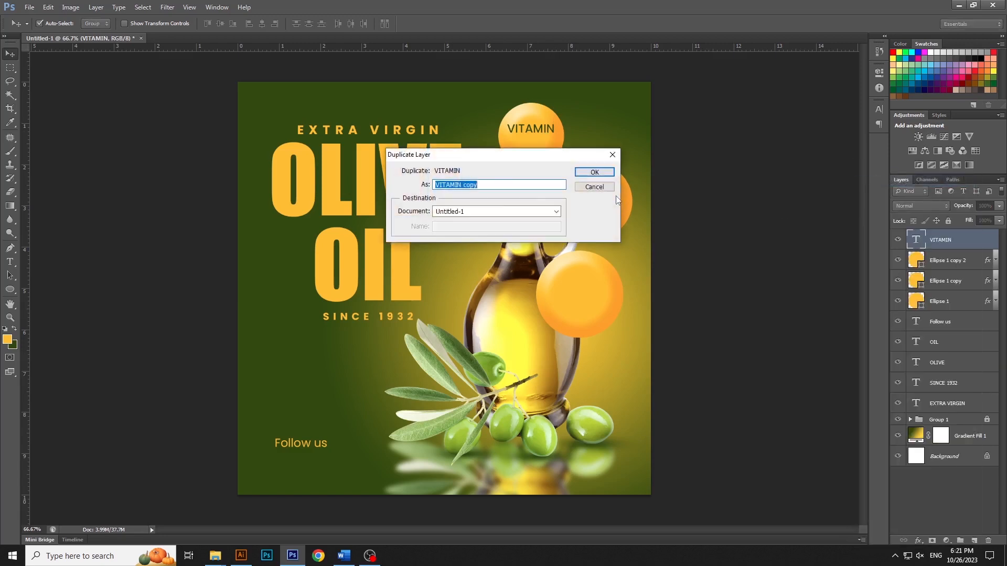
{"action": "key", "text": "Return"}
{"action": "left_click_drag", "start_coordinate": [534, 134], "coordinate": [534, 153]}
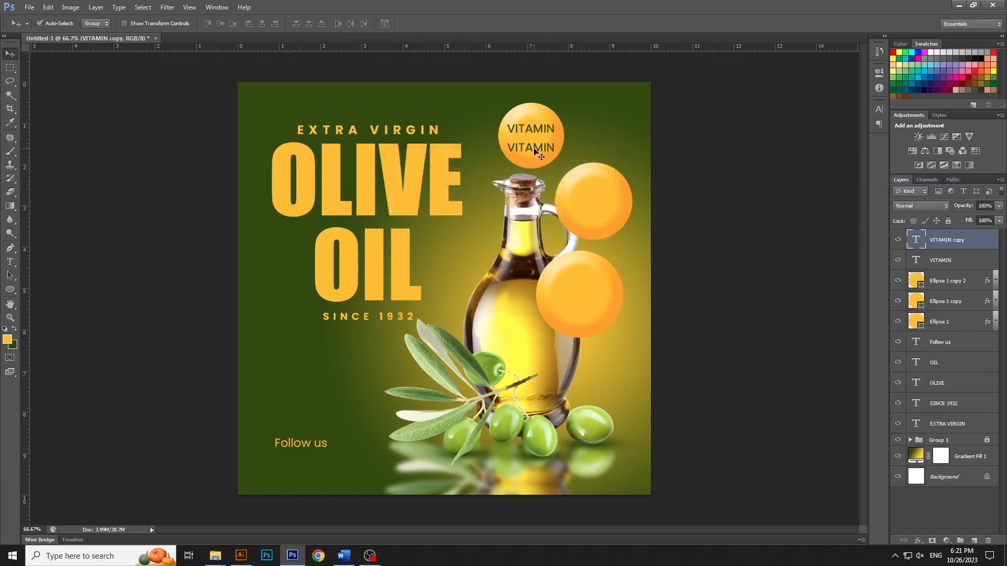
Step: Replace the lower VITAMIN copy's text with K and set its font style to Bold
{"action": "key", "text": "t"}
{"action": "left_click", "coordinate": [533, 148]}
{"action": "key", "text": "ctrl+a"}
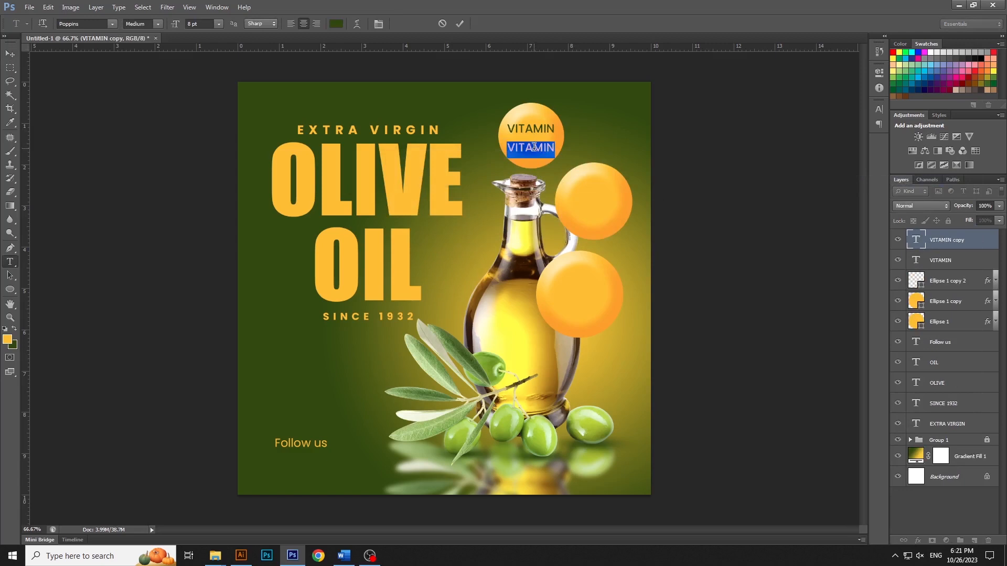
{"action": "type", "text": "K"}
{"action": "left_click", "coordinate": [156, 24]}
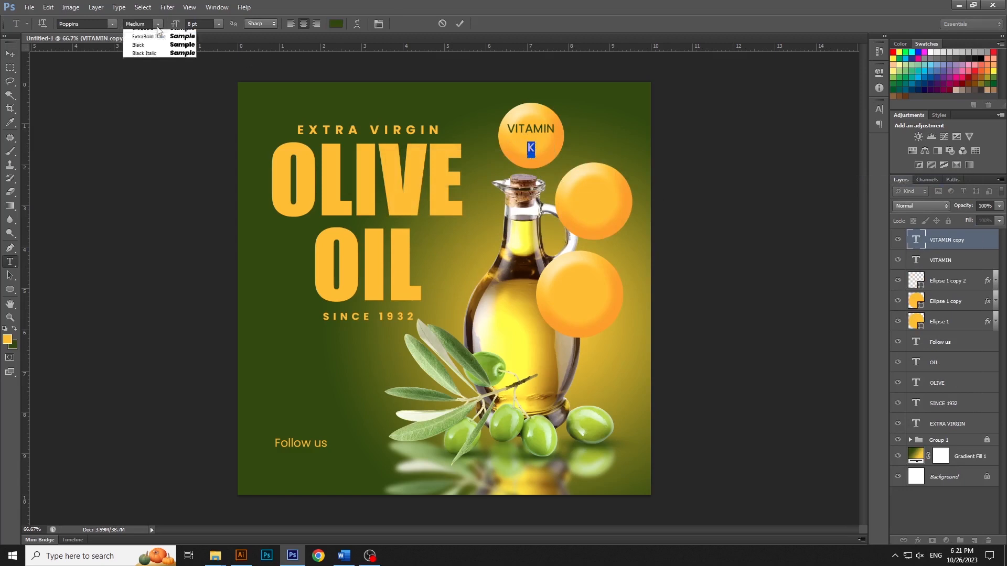
{"action": "left_click", "coordinate": [143, 134]}
{"action": "left_click", "coordinate": [11, 54]}
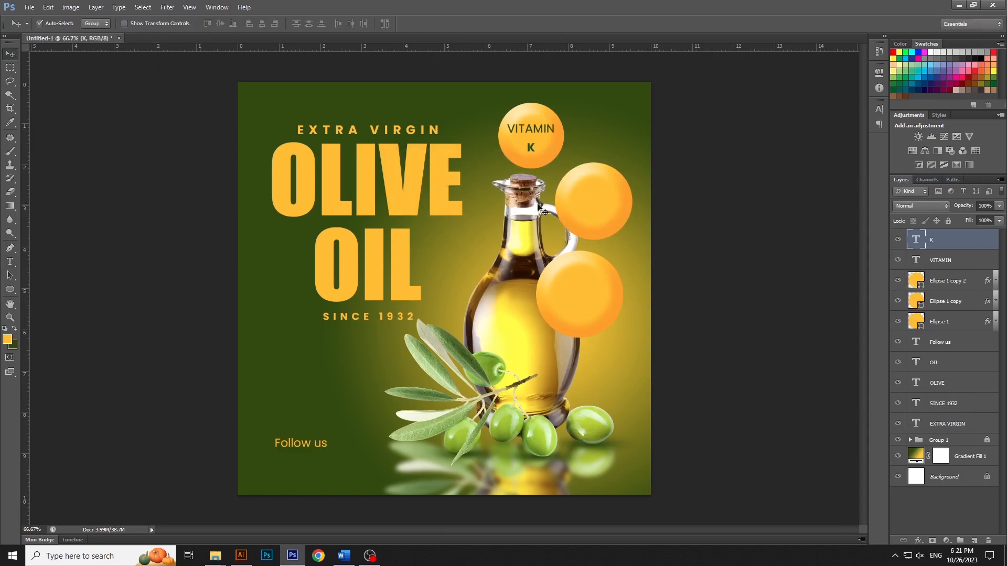
Step: Enlarge the K to about 15.3 pt and align its horizontal center with the VITAMIN text
{"action": "key", "text": "ctrl+t"}
{"action": "left_click_drag", "start_coordinate": [536, 157], "coordinate": [543, 160]}
{"action": "key", "text": "Return"}
{"action": "left_click", "coordinate": [541, 130], "text": "shift"}
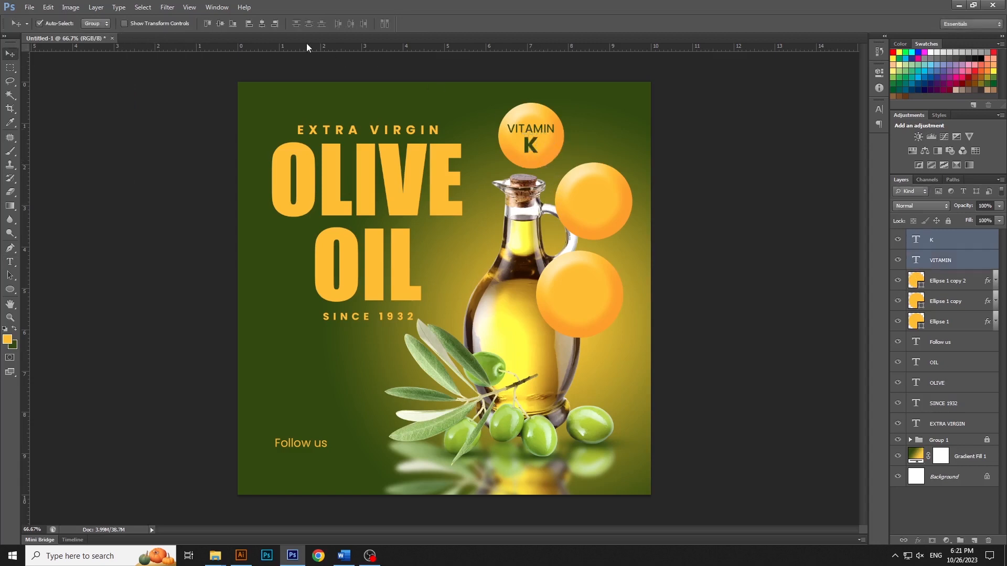
{"action": "left_click", "coordinate": [263, 24]}
Step: Duplicate the VITAMIN and K text layers together and move the copies onto the circle beside the bottle's handle
{"action": "right_click", "coordinate": [950, 255]}
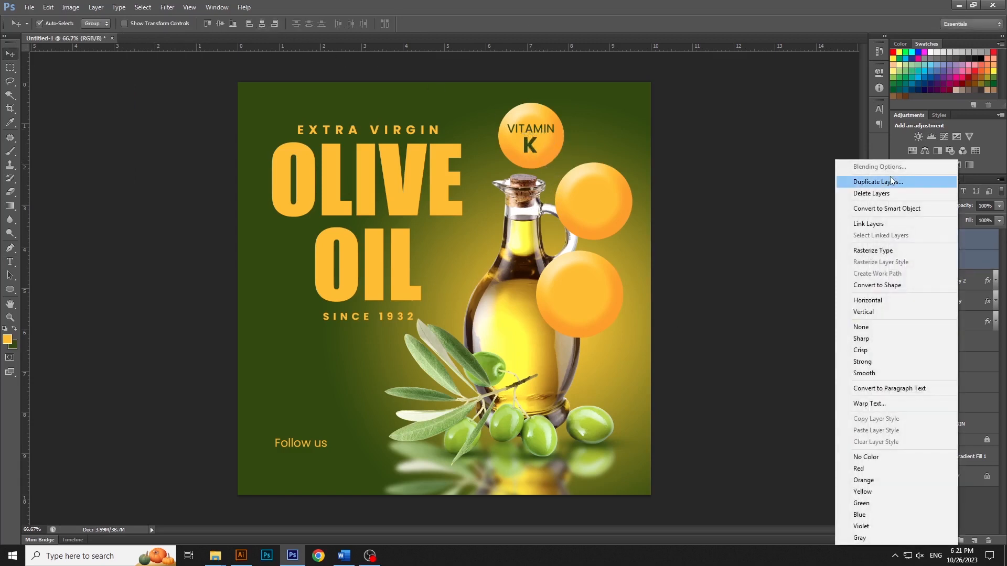
{"action": "left_click", "coordinate": [928, 182]}
{"action": "left_click", "coordinate": [595, 172]}
{"action": "left_click_drag", "start_coordinate": [530, 129], "coordinate": [594, 195]}
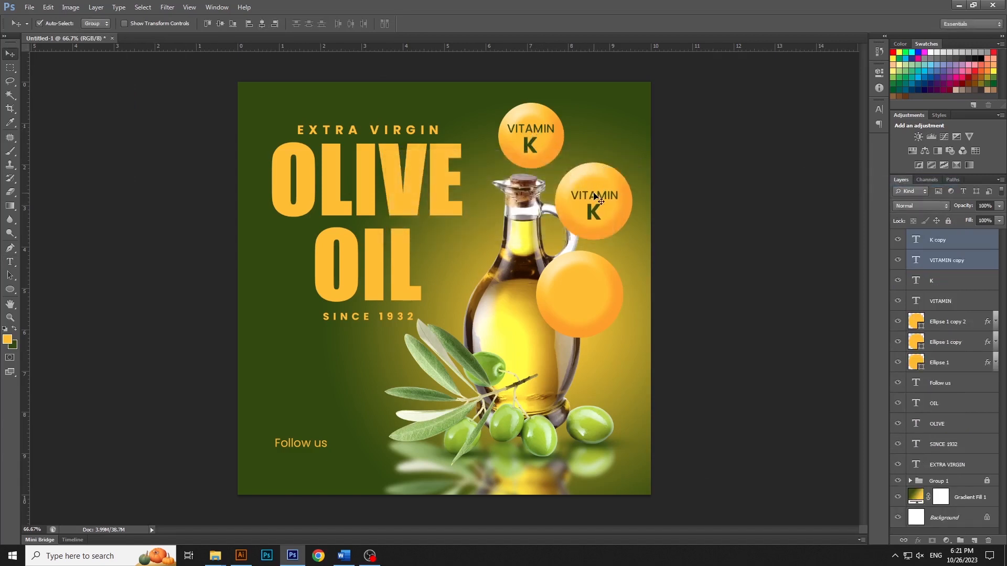
Step: Change the letter K on the second circle to E
{"action": "key", "text": "t"}
{"action": "double_click", "coordinate": [596, 209]}
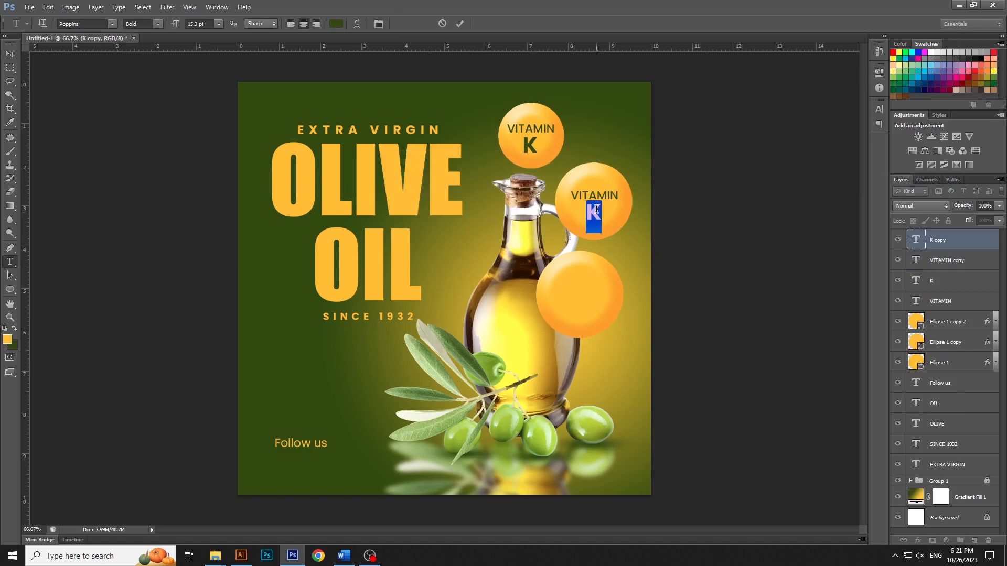
{"action": "type", "text": "E"}
{"action": "key", "text": "ctrl+Return"}
{"action": "key", "text": "v"}
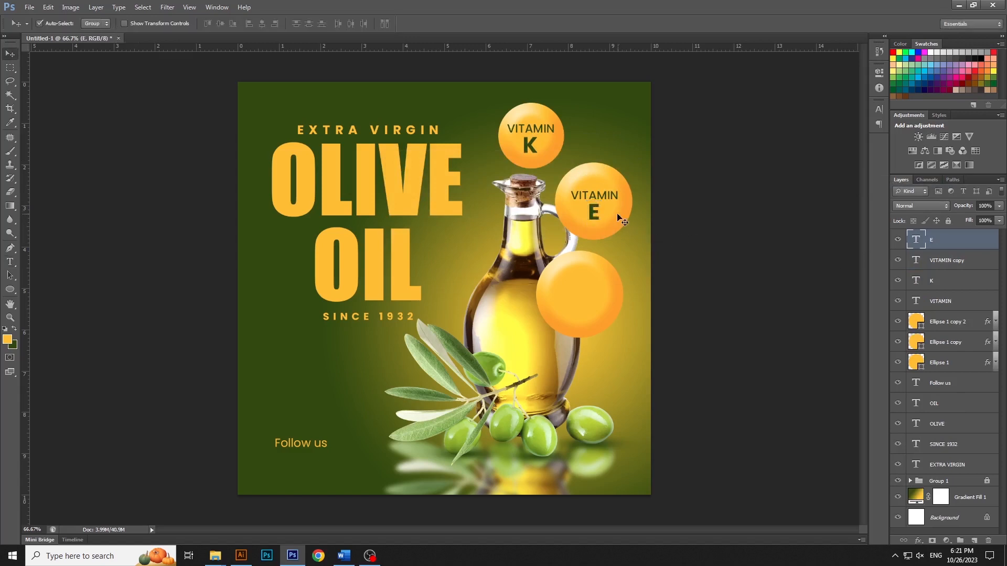
Step: Duplicate the second circle's VITAMIN and E text layers together and move the copies onto the lowest circle
{"action": "left_click", "coordinate": [611, 205], "text": "shift"}
{"action": "right_click", "coordinate": [971, 239]}
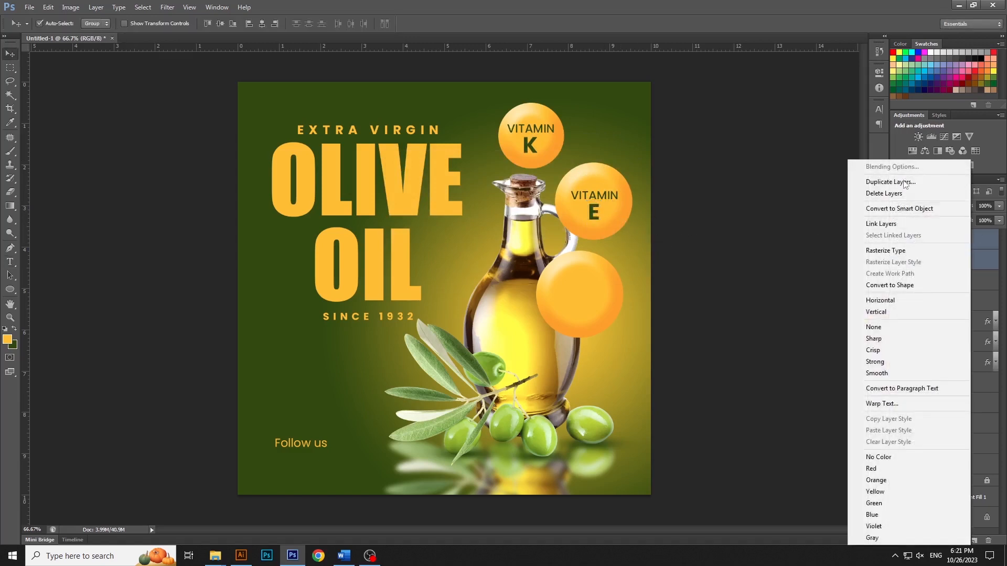
{"action": "left_click", "coordinate": [904, 182]}
{"action": "left_click", "coordinate": [592, 174]}
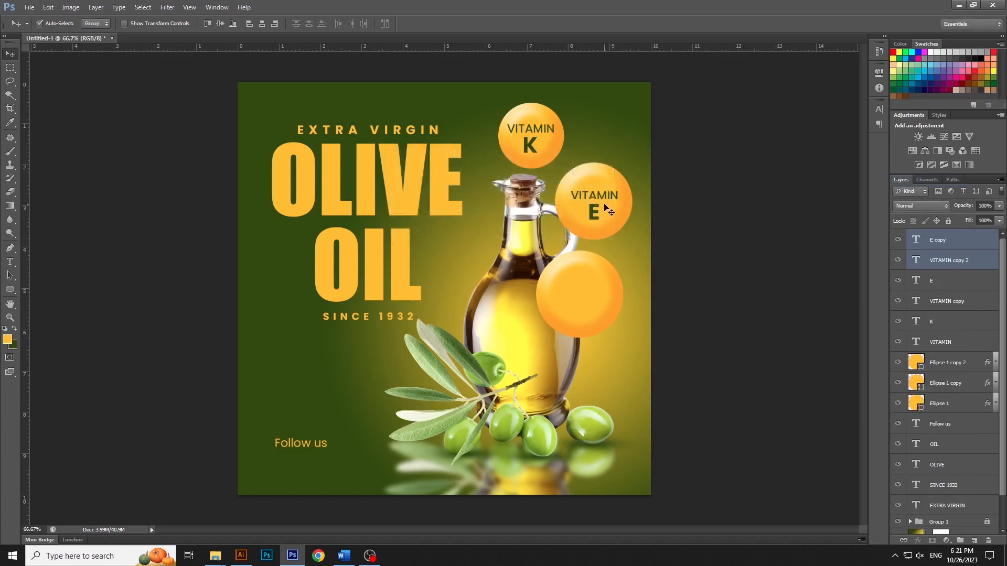
{"action": "left_click_drag", "start_coordinate": [599, 205], "coordinate": [584, 291]}
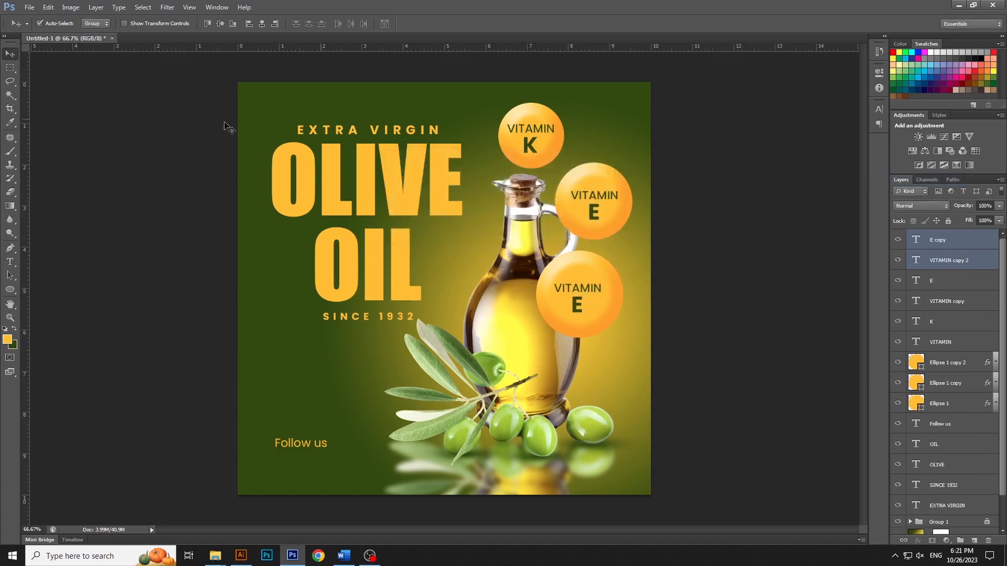
Step: Replace the word VITAMIN on the lowest circle with OMEGA
{"action": "left_click", "coordinate": [10, 261]}
{"action": "double_click", "coordinate": [590, 288]}
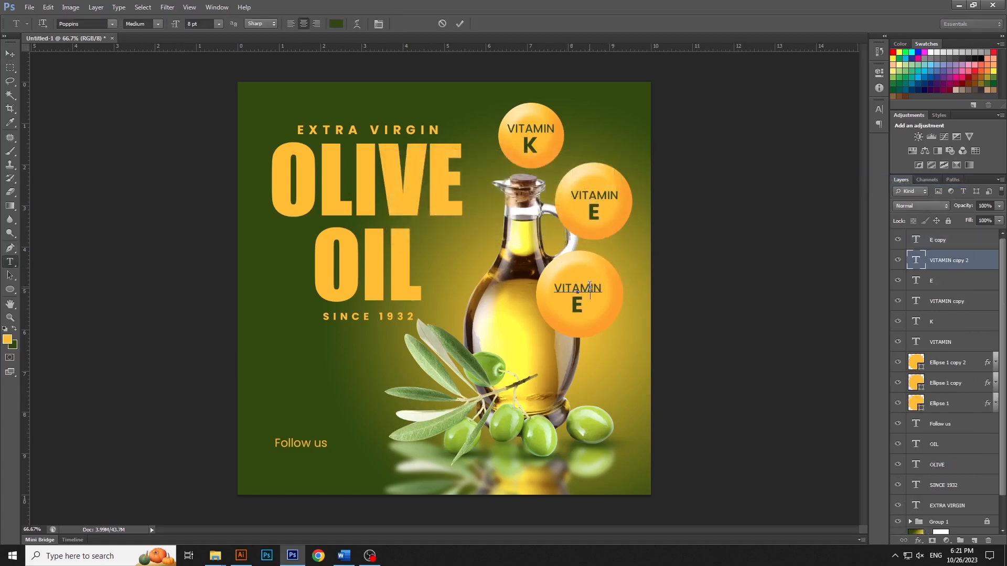
{"action": "type", "text": "OMEGA"}
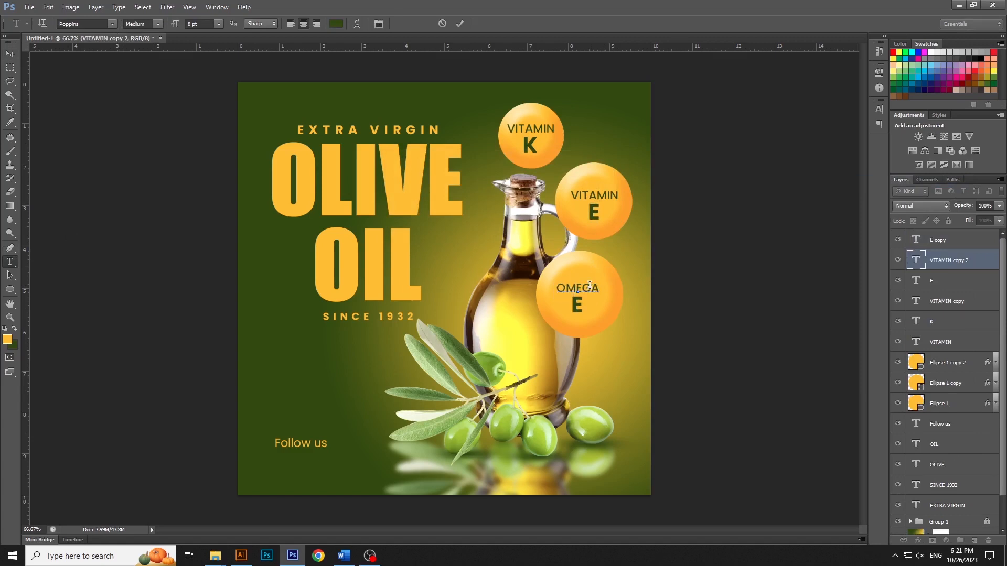
{"action": "key", "text": "ctrl+Return"}
Step: Replace the letter E on the lowest circle with 6 & 3
{"action": "double_click", "coordinate": [580, 304]}
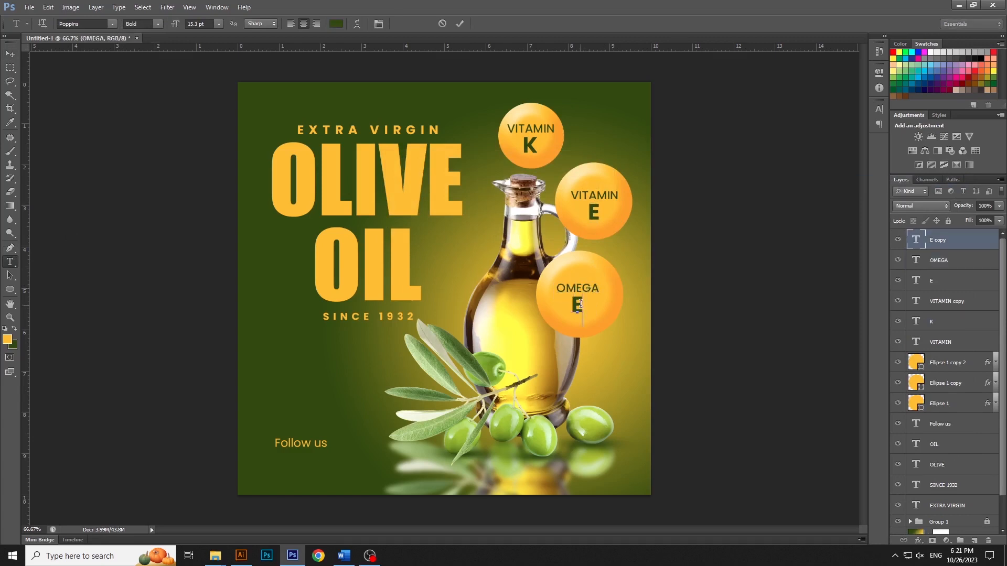
{"action": "left_click", "coordinate": [580, 304]}
{"action": "type", "text": "&"}
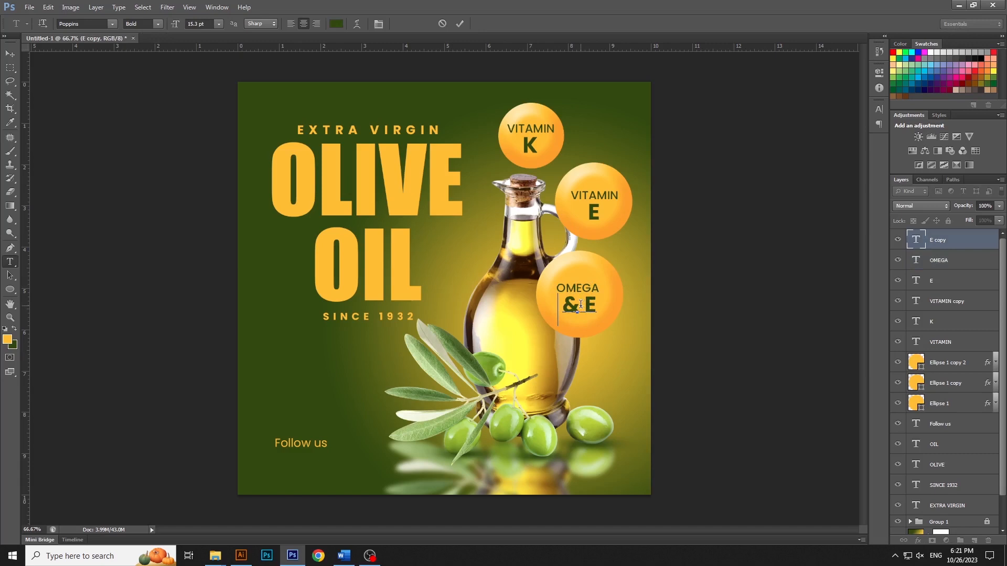
{"action": "type", "text": " 6"}
{"action": "key", "text": "shift+Right"}
{"action": "type", "text": "3"}
{"action": "key", "text": "ctrl+Return"}
{"action": "key", "text": "v"}
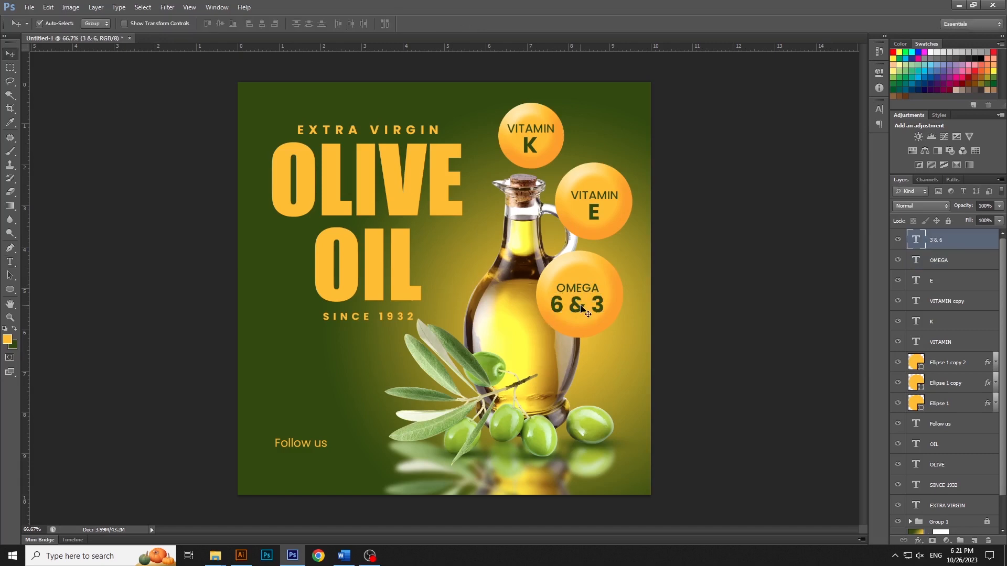
{"action": "left_click", "coordinate": [584, 296], "text": "shift"}
{"action": "key", "text": "Right"}
{"action": "key", "text": "Right"}
{"action": "key", "text": "Right"}
{"action": "key", "text": "Right"}
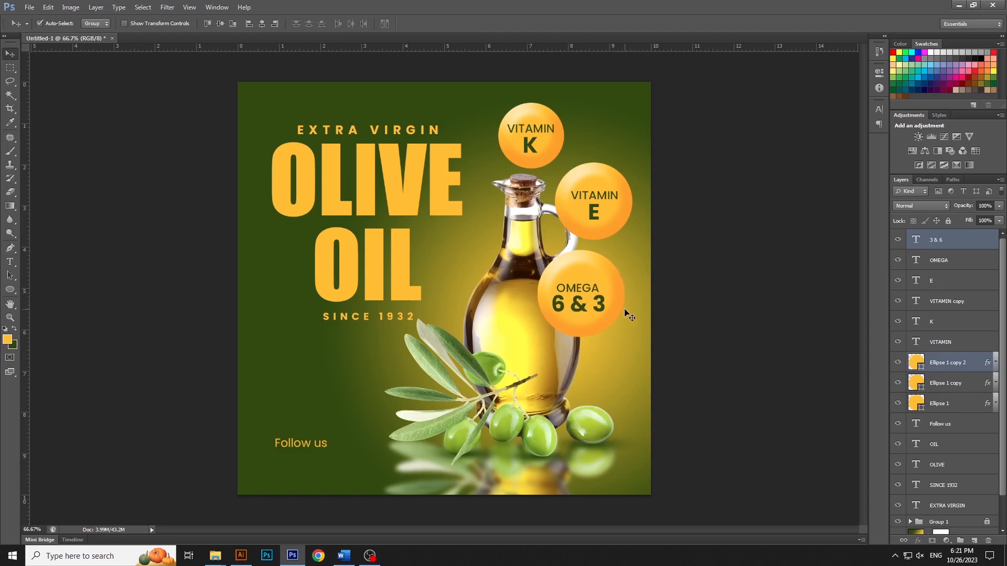
{"action": "key", "text": "Left"}
{"action": "key", "text": "Left"}
{"action": "key", "text": "Left"}
{"action": "key", "text": "Left"}
{"action": "key", "text": "Down"}
{"action": "key", "text": "Down"}
{"action": "left_click", "coordinate": [665, 300]}
Step: Nudge the OMEGA and 6 & 3 texts together slightly up and to the right to center them on their circle
{"action": "left_click", "coordinate": [586, 288]}
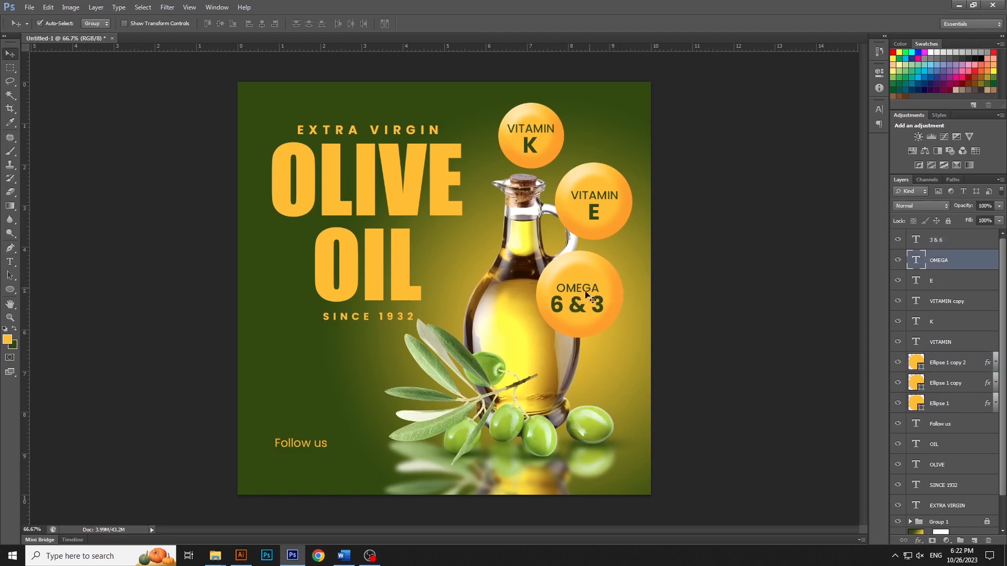
{"action": "left_click", "coordinate": [580, 304], "text": "shift"}
{"action": "key", "text": "Up"}
{"action": "key", "text": "Up"}
{"action": "key", "text": "Up"}
{"action": "key", "text": "Up"}
{"action": "key", "text": "Up"}
{"action": "key", "text": "Right"}
{"action": "key", "text": "Right"}
{"action": "key", "text": "Right"}
{"action": "key", "text": "Right"}
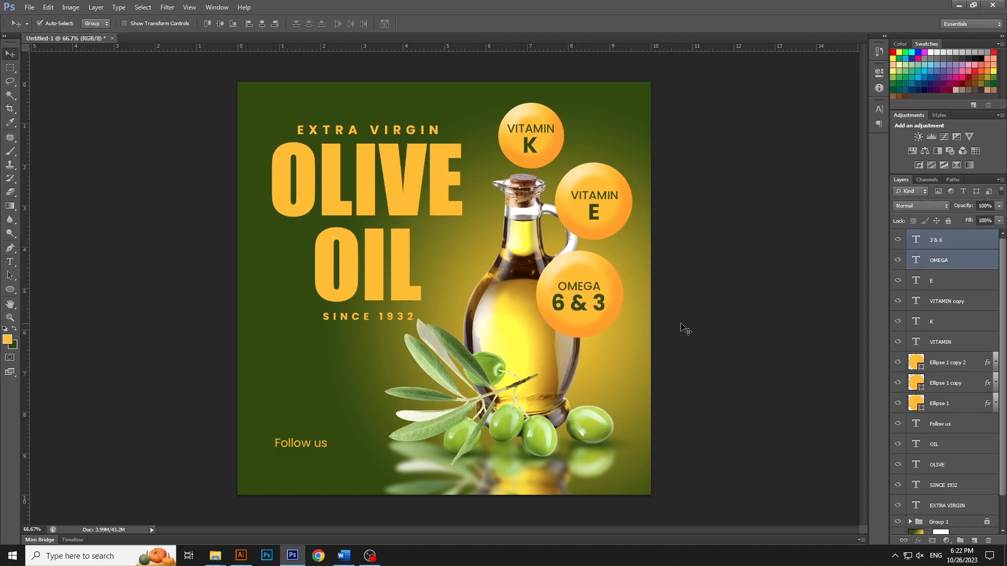
{"action": "left_click", "coordinate": [714, 325]}
Step: Nudge the VITAMIN text slightly upward on both the E circle and the K circle
{"action": "left_click", "coordinate": [606, 200]}
{"action": "key", "text": "Up"}
{"action": "key", "text": "Up"}
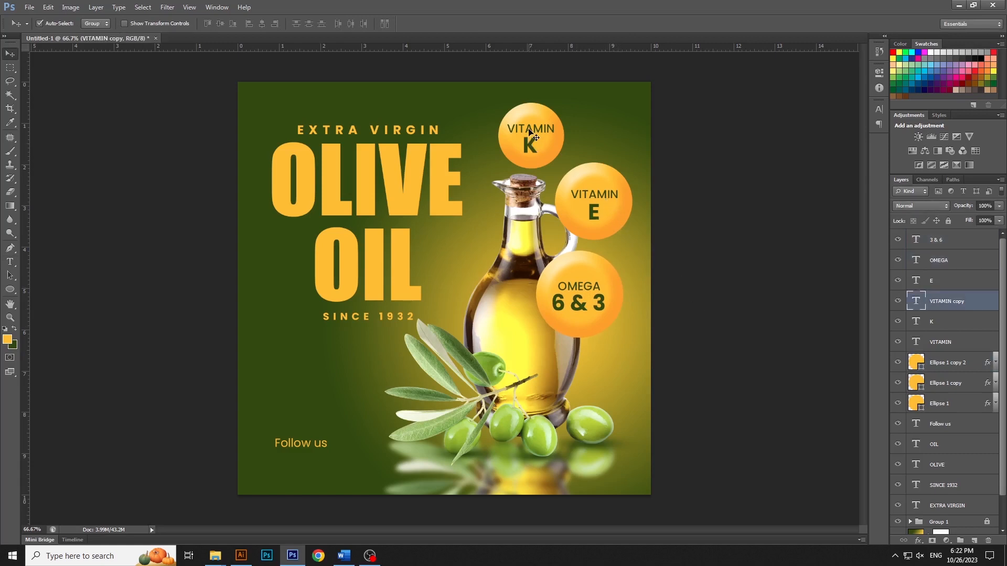
{"action": "left_click", "coordinate": [530, 130]}
{"action": "key", "text": "Up"}
{"action": "key", "text": "Up"}
{"action": "left_click", "coordinate": [691, 181]}
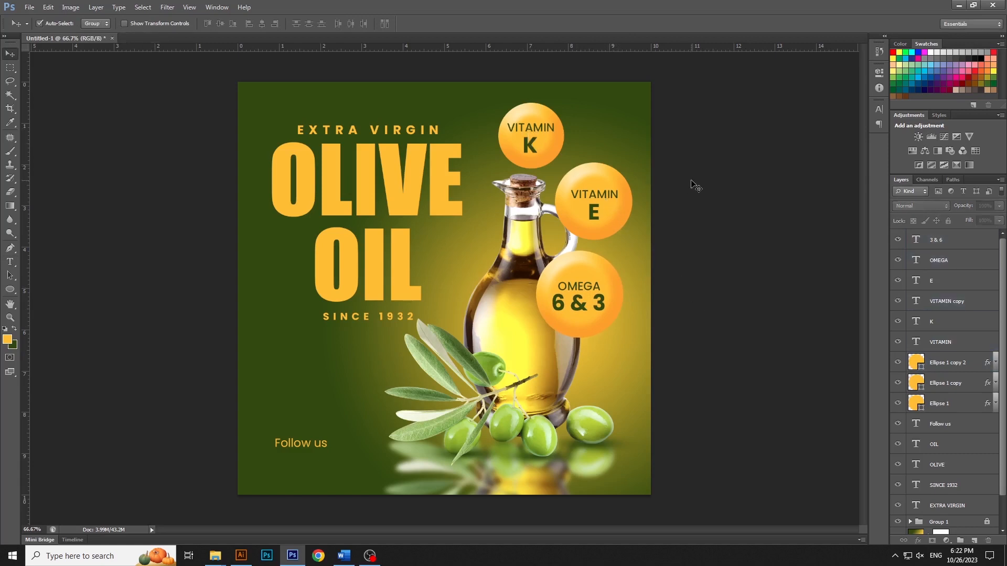
Step: Switch to Chrome, search for LOREM and open the Lipsum generator website
{"action": "left_click", "coordinate": [318, 556]}
{"action": "type", "text": "LOREM"}
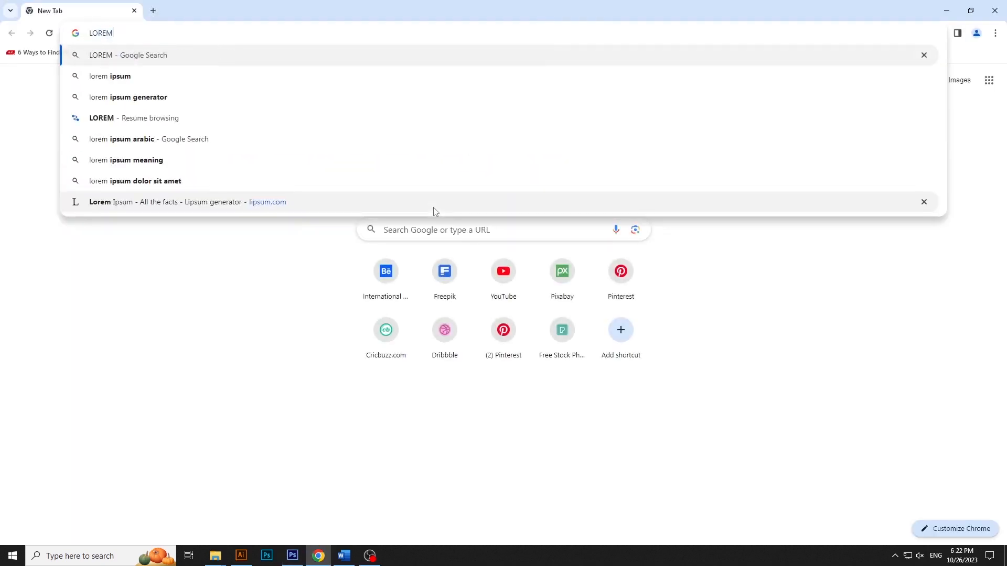
{"action": "key", "text": "Return"}
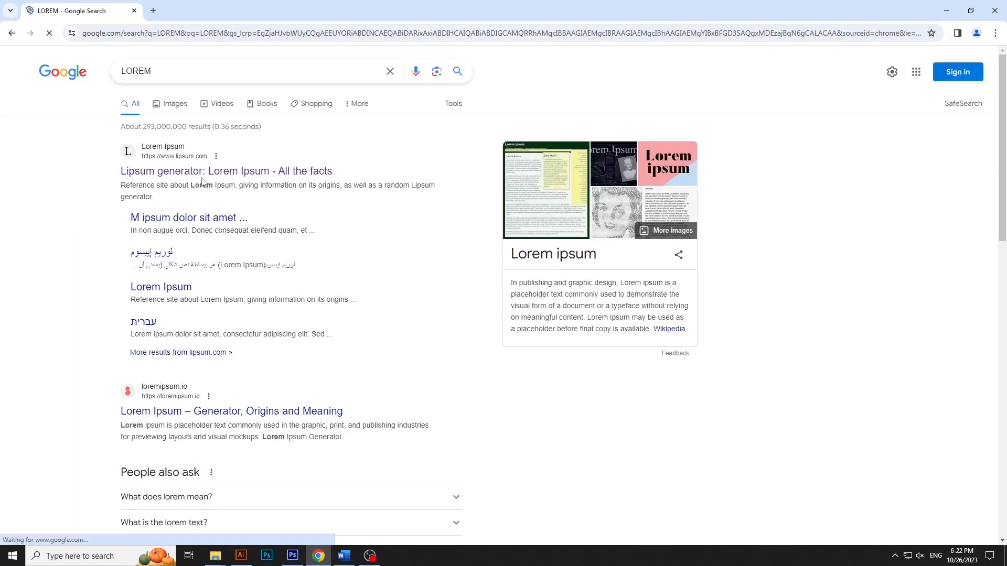
{"action": "left_click", "coordinate": [203, 171]}
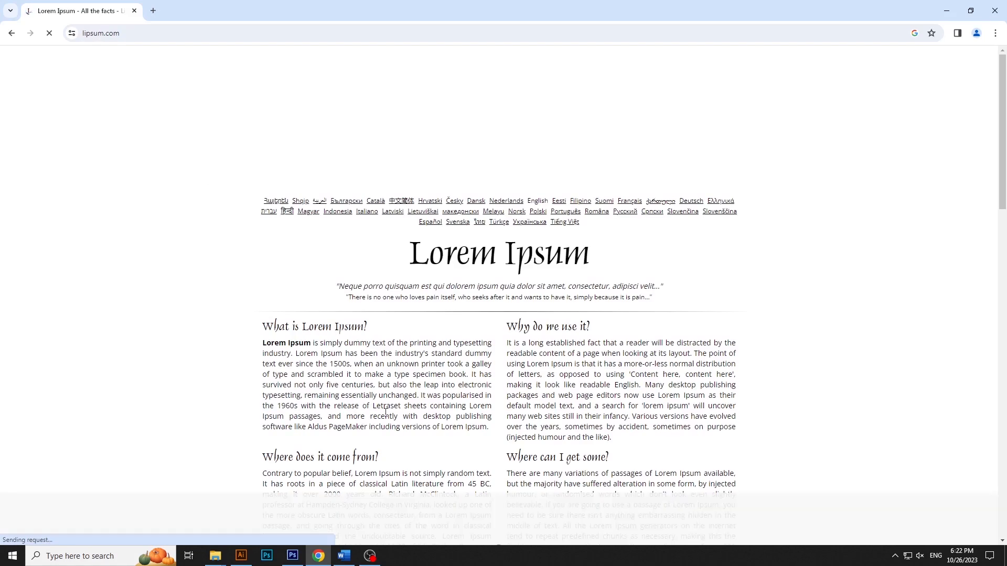
Step: Copy the "What is Lorem Ipsum?" text from its start through "remaining essentially unchanged."
{"action": "left_click_drag", "start_coordinate": [421, 397], "coordinate": [264, 344]}
{"action": "right_click", "coordinate": [263, 344]}
{"action": "left_click", "coordinate": [281, 353]}
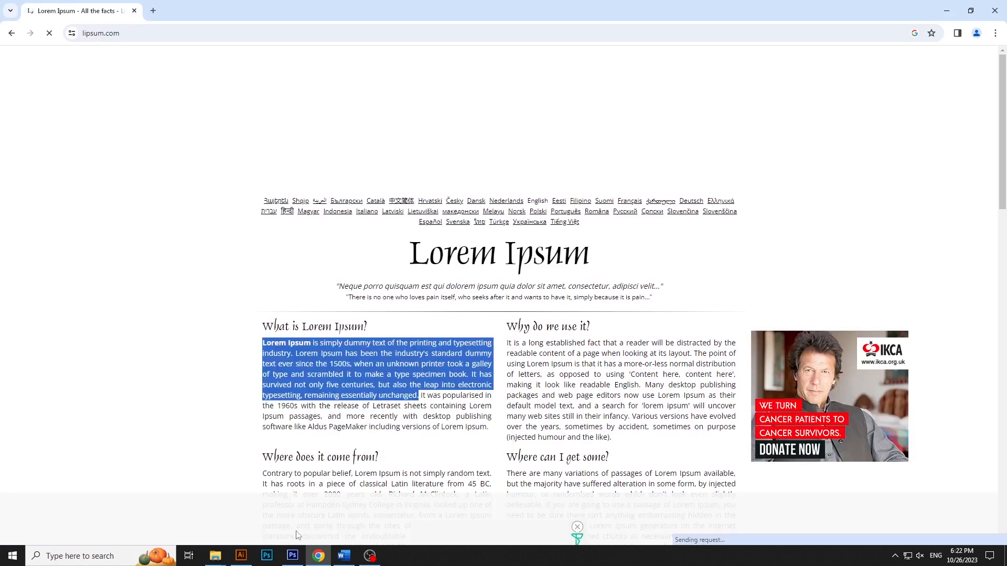
Step: Return to Photoshop and place a vertical guide along the left edge of the OLIVE title
{"action": "left_click", "coordinate": [293, 555]}
{"action": "left_click", "coordinate": [10, 261]}
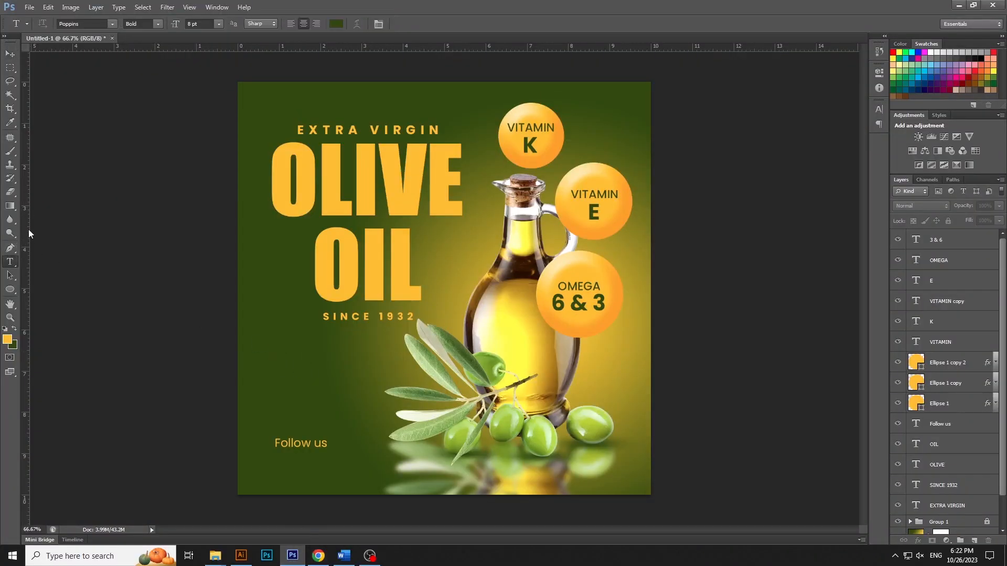
{"action": "left_click_drag", "start_coordinate": [28, 229], "coordinate": [271, 302]}
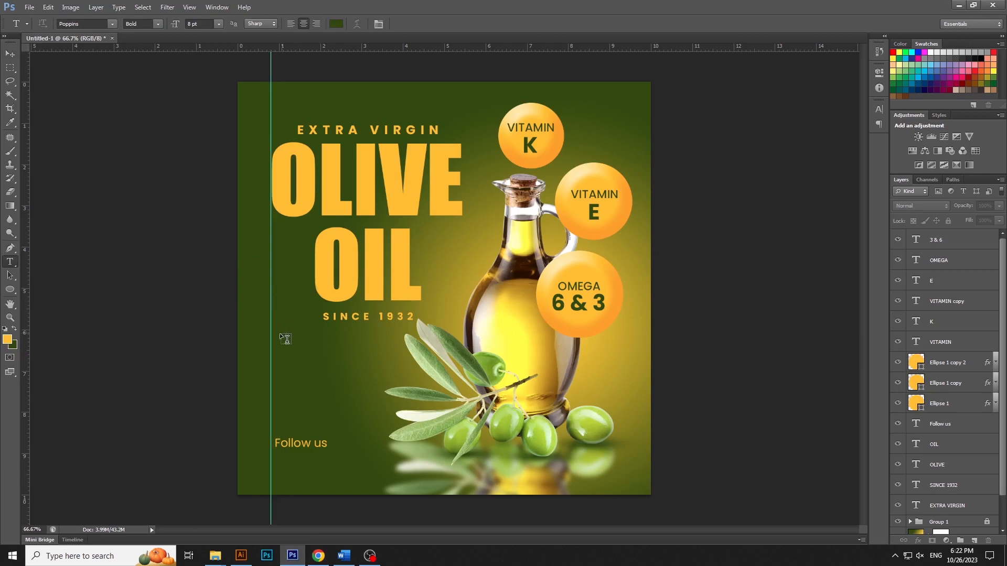
Step: Draw a text box starting at the guide above Follow us and paste the copied Lorem Ipsum text into it
{"action": "left_click_drag", "start_coordinate": [271, 338], "coordinate": [376, 429]}
{"action": "left_click", "coordinate": [48, 7]}
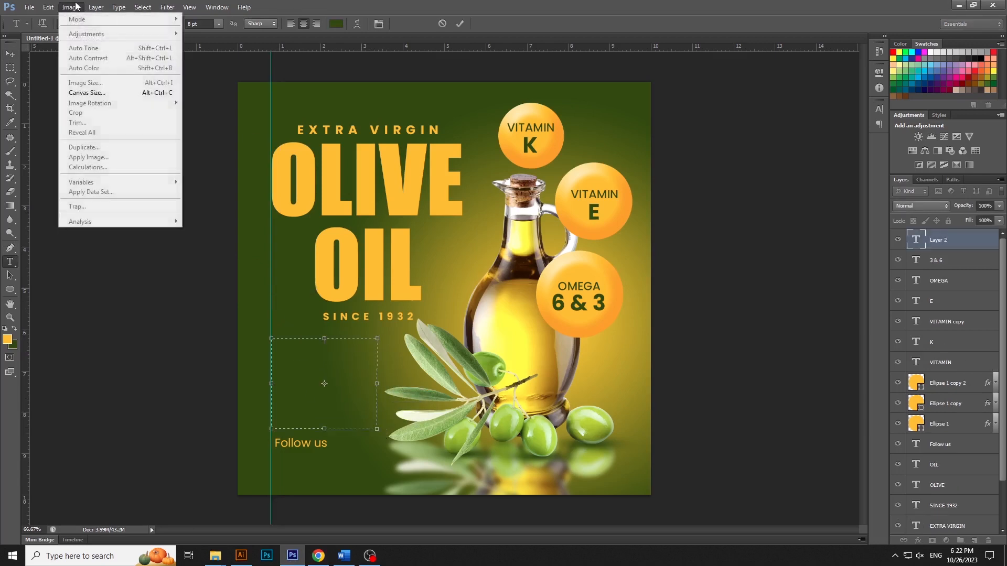
{"action": "left_click", "coordinate": [65, 98]}
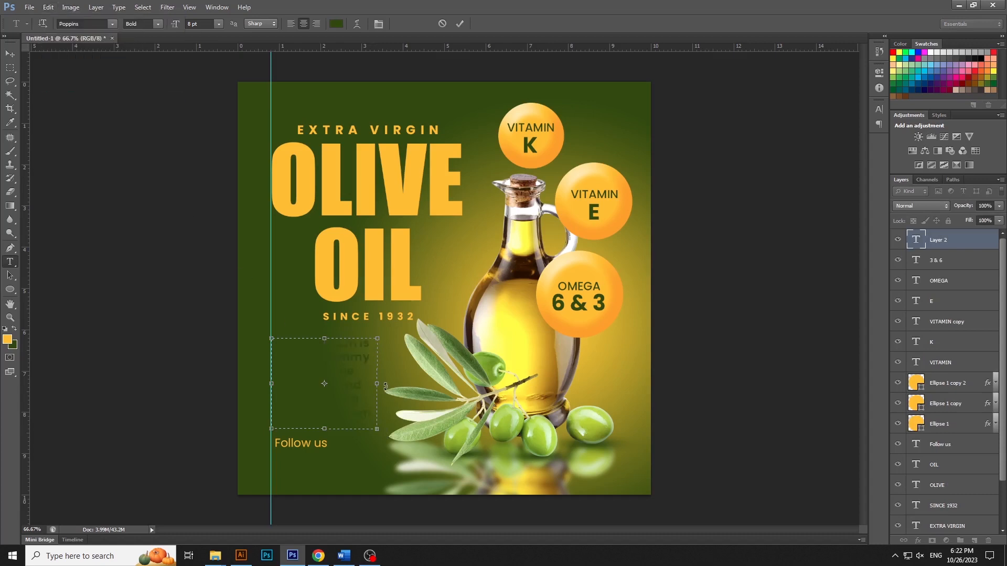
Step: Left-align the Lorem Ipsum paragraph and format it as 5 pt Regular in the title's golden color
{"action": "key", "text": "ctrl+a"}
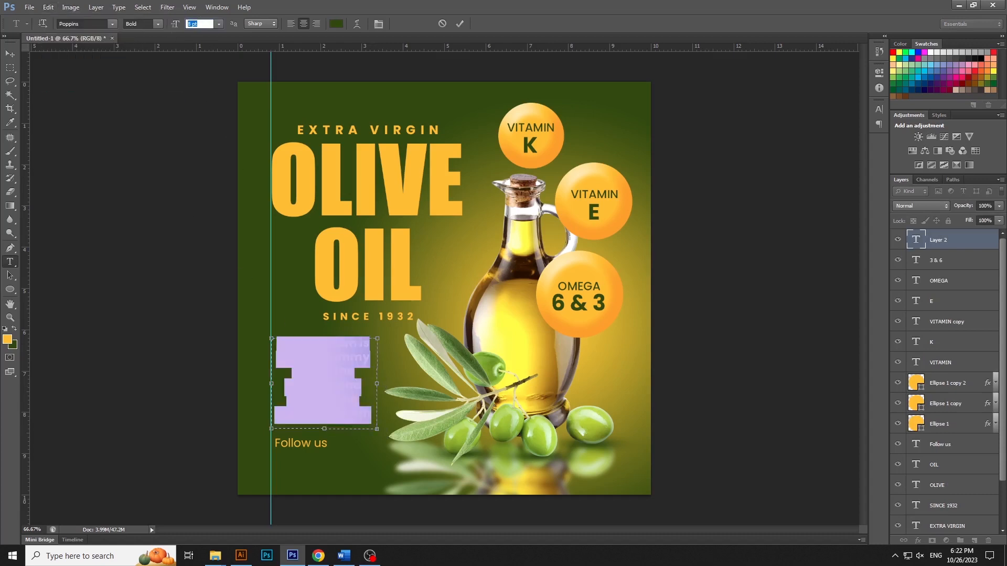
{"action": "type", "text": "5"}
{"action": "key", "text": "Return"}
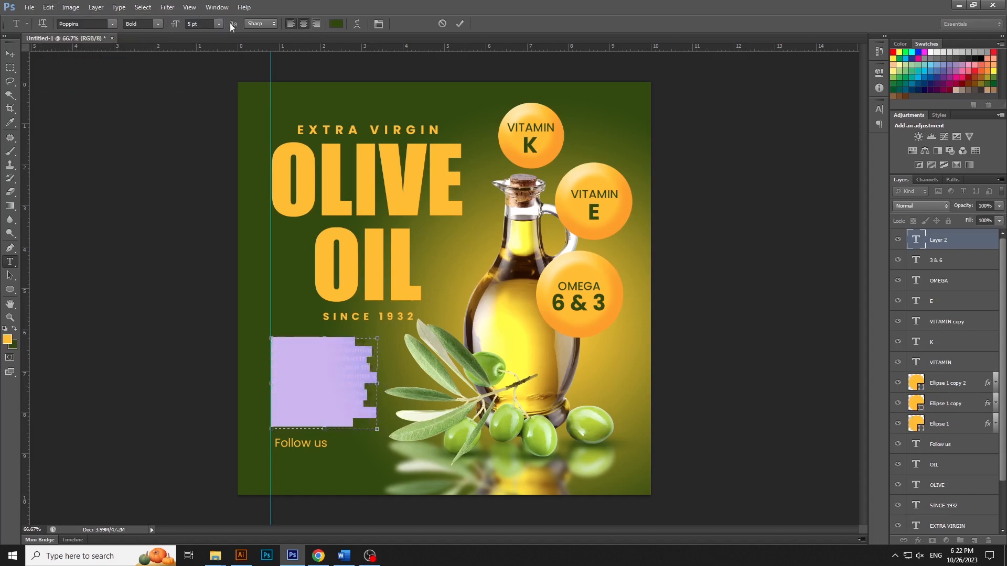
{"action": "left_click", "coordinate": [158, 25]}
{"action": "left_click", "coordinate": [150, 87]}
{"action": "left_click", "coordinate": [338, 24]}
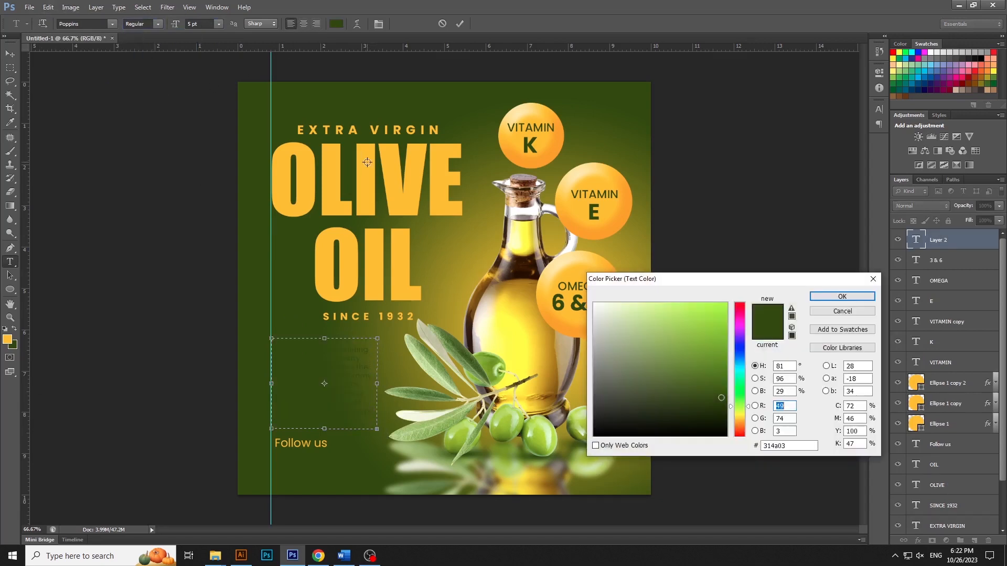
{"action": "left_click", "coordinate": [401, 240]}
{"action": "left_click", "coordinate": [835, 297]}
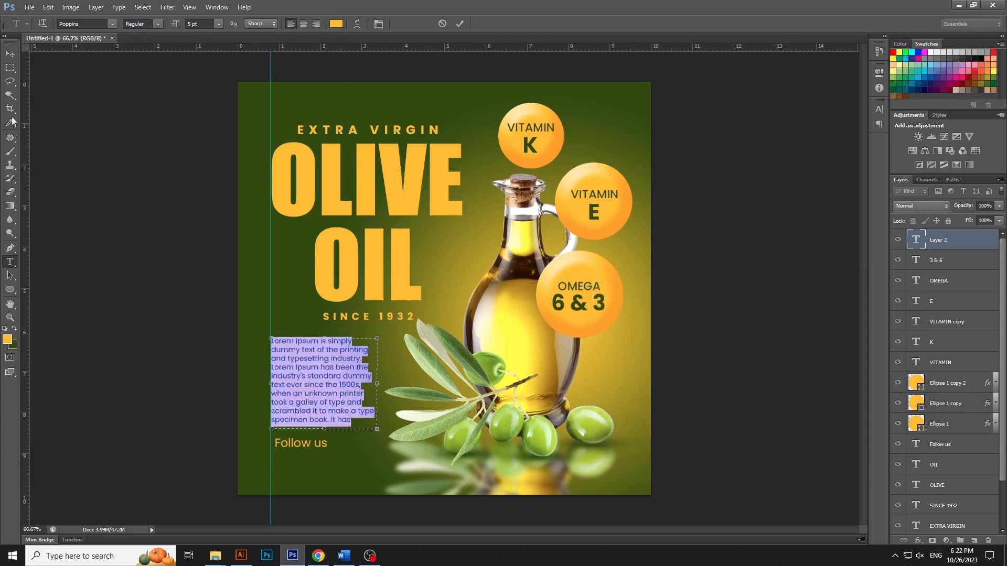
Step: Align the Follow us text to the vertical guide and move it further below the paragraph
{"action": "left_click", "coordinate": [10, 54]}
{"action": "left_click_drag", "start_coordinate": [303, 445], "coordinate": [299, 446]}
{"action": "key", "text": "shift+Down"}
{"action": "key", "text": "shift+Down"}
{"action": "key", "text": "shift+Down"}
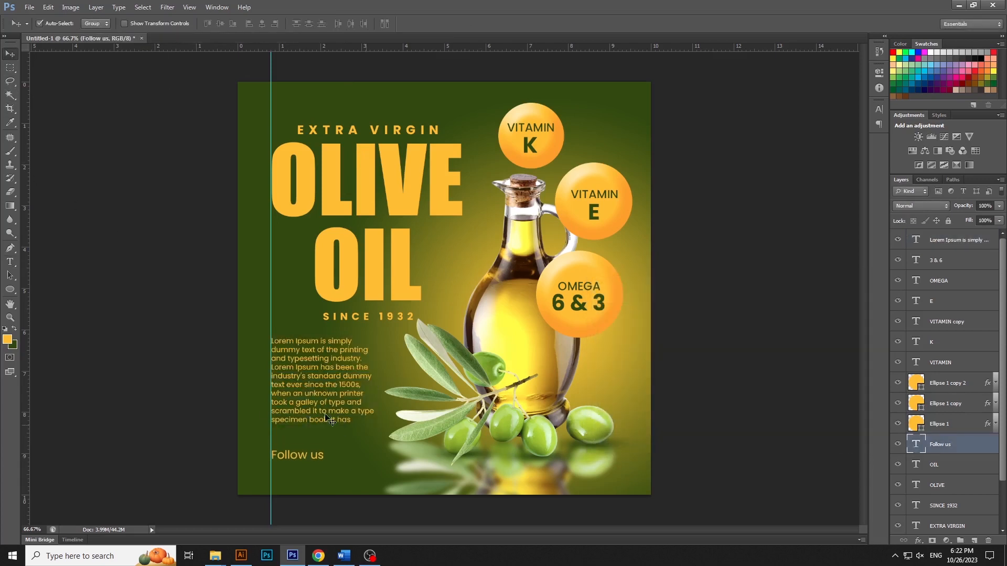
Step: Set the Lorem Ipsum paragraph's font size to 4 pt and shorten its text box to fit the text
{"action": "left_click", "coordinate": [9, 262]}
{"action": "left_click", "coordinate": [315, 385]}
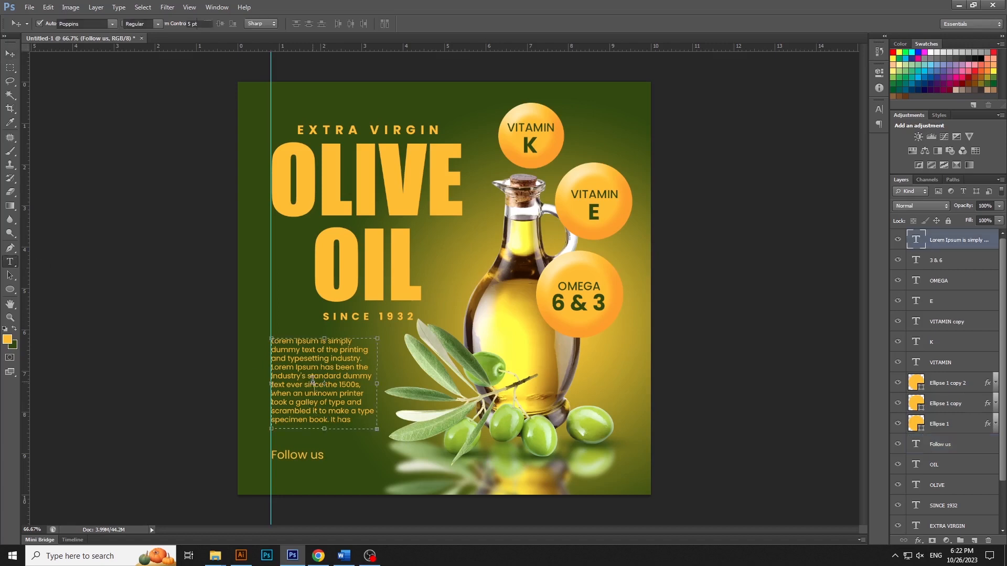
{"action": "key", "text": "ctrl+a"}
{"action": "left_click_drag", "start_coordinate": [204, 24], "coordinate": [155, 32]}
{"action": "type", "text": "4"}
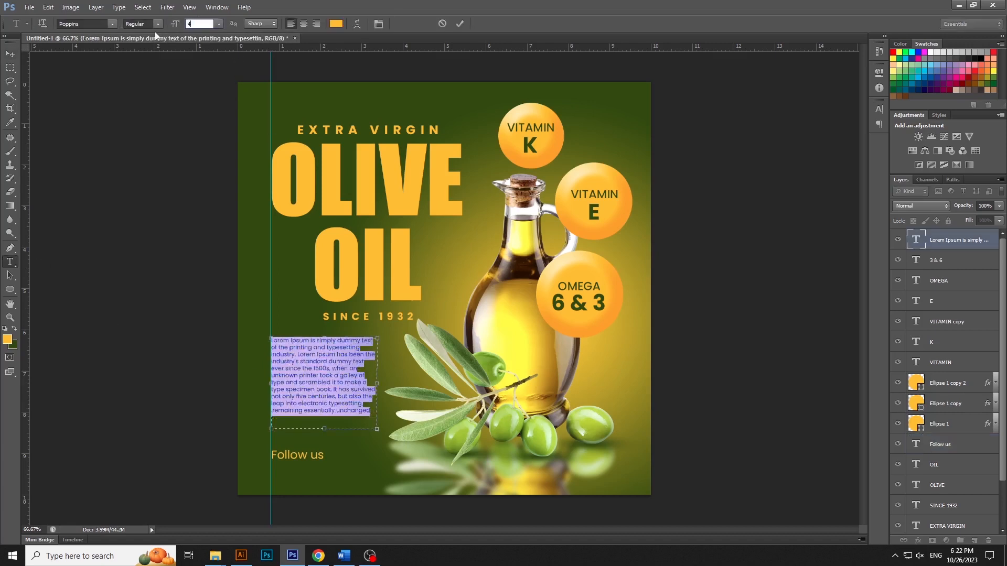
{"action": "key", "text": "Return"}
{"action": "key", "text": "ctrl+Return"}
{"action": "left_click", "coordinate": [339, 420]}
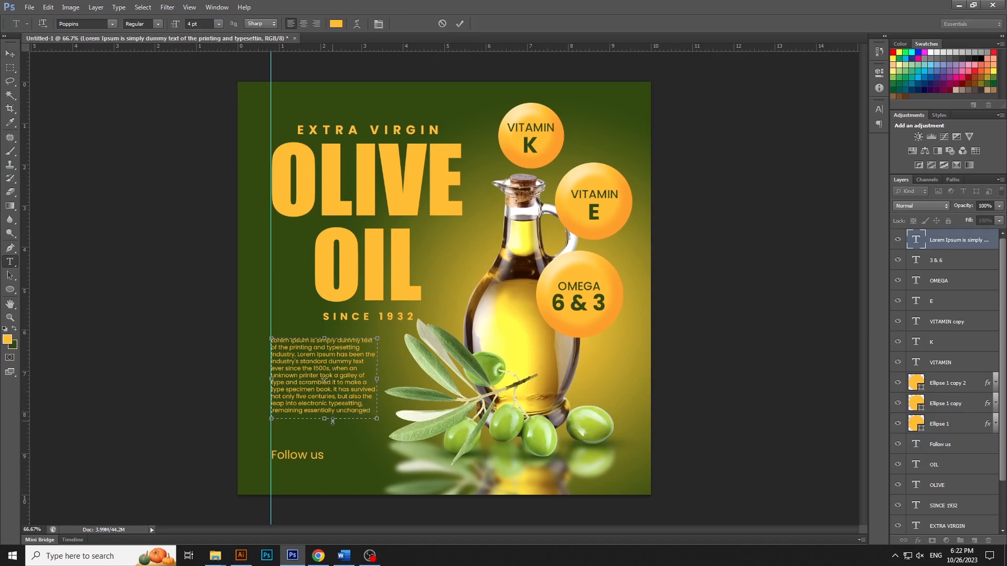
{"action": "key", "text": "ctrl+Return"}
Step: Nudge the Lorem Ipsum paragraph down to widen the gap below SINCE 1932
{"action": "key", "text": "v"}
{"action": "key", "text": "Down"}
{"action": "key", "text": "Down"}
{"action": "key", "text": "Down"}
{"action": "key", "text": "Down"}
{"action": "key", "text": "Down"}
{"action": "key", "text": "Down"}
{"action": "key", "text": "Down"}
{"action": "key", "text": "Down"}
{"action": "key", "text": "Down"}
{"action": "key", "text": "Down"}
{"action": "key", "text": "Down"}
{"action": "key", "text": "Down"}
{"action": "key", "text": "Down"}
{"action": "key", "text": "Down"}
{"action": "key", "text": "Down"}
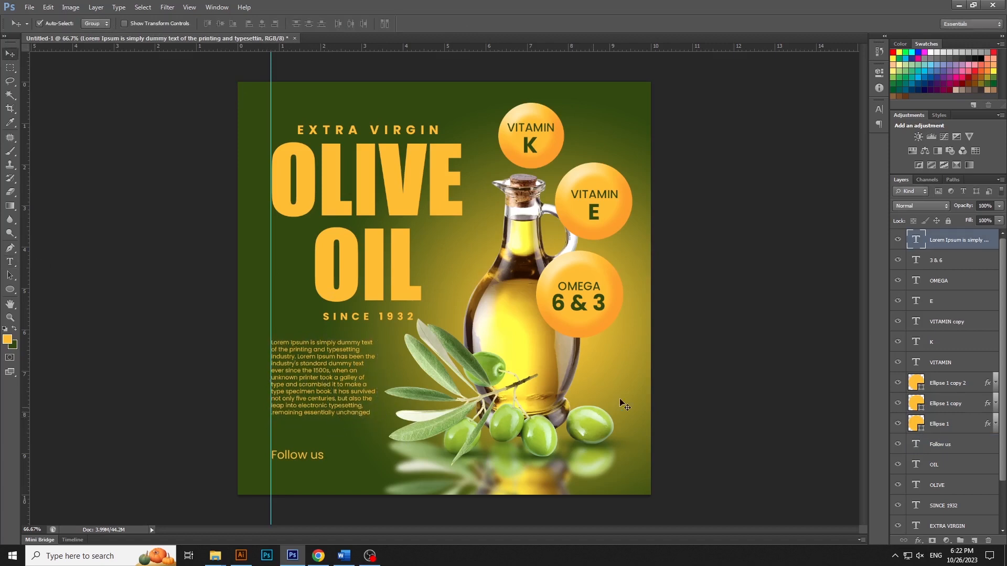
Step: Nudge the SINCE 1932 text up closer to the word OIL
{"action": "left_click", "coordinate": [398, 319]}
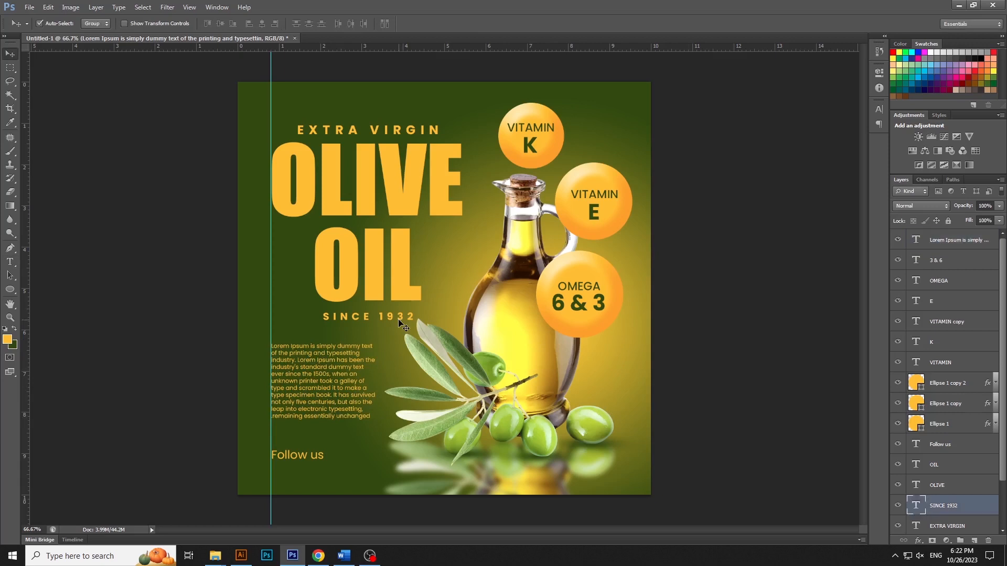
{"action": "key", "text": "Up"}
{"action": "key", "text": "Up"}
{"action": "key", "text": "Up"}
{"action": "key", "text": "Up"}
{"action": "key", "text": "Up"}
{"action": "key", "text": "Up"}
{"action": "key", "text": "Up"}
{"action": "key", "text": "Up"}
{"action": "key", "text": "Up"}
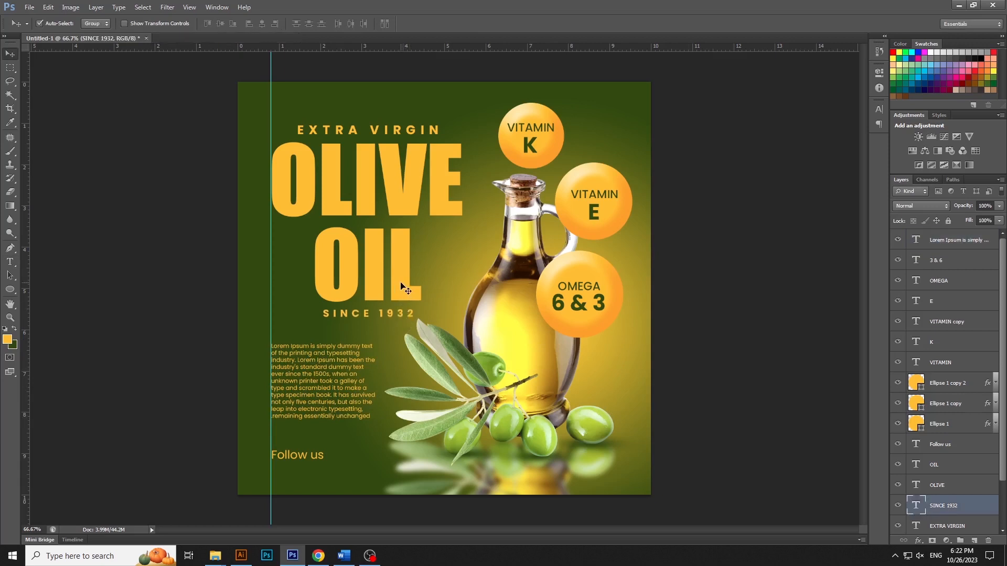
Step: Nudge the OIL and SINCE 1932 texts up together, closer to the word OLIVE
{"action": "left_click", "coordinate": [401, 284], "text": "shift"}
{"action": "key", "text": "Up"}
{"action": "key", "text": "Up"}
{"action": "key", "text": "Up"}
{"action": "key", "text": "Up"}
{"action": "key", "text": "Up"}
{"action": "key", "text": "Up"}
{"action": "key", "text": "Up"}
{"action": "key", "text": "Up"}
{"action": "key", "text": "Up"}
{"action": "key", "text": "Up"}
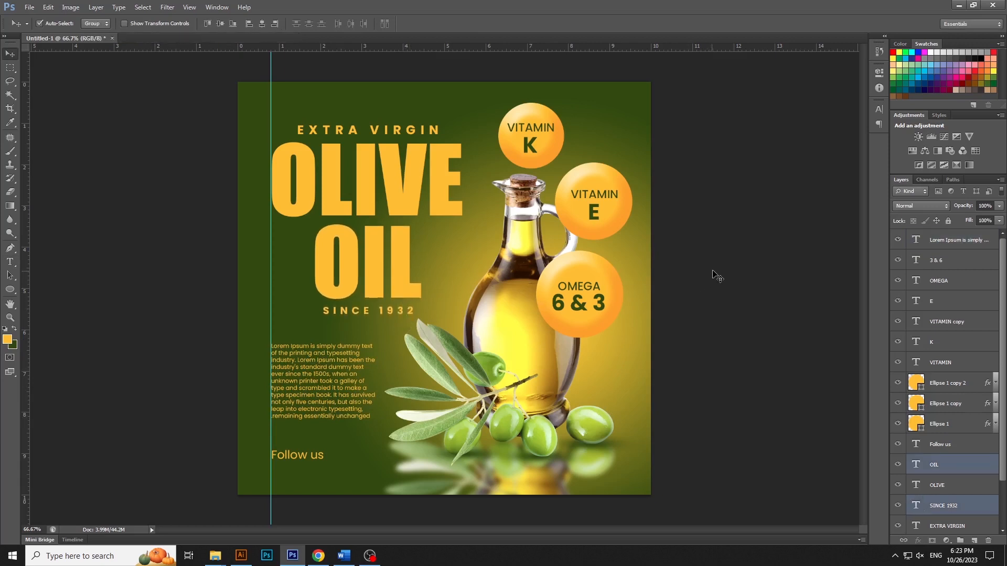
{"action": "left_click", "coordinate": [716, 276]}
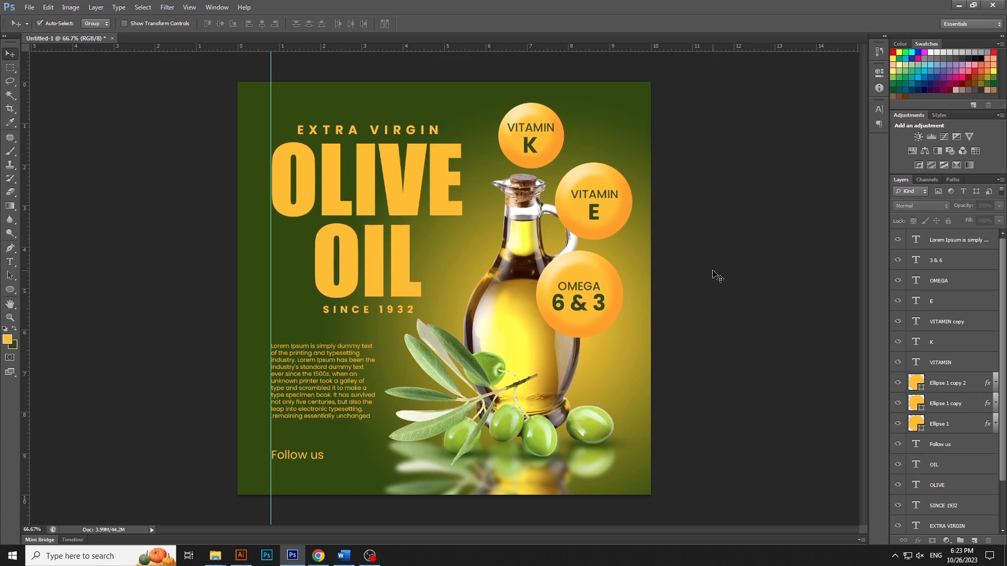
Step: Duplicate the SINCE 1932 text layer and place the copy below the bottle, near the advert's lower edge
{"action": "left_click", "coordinate": [349, 313]}
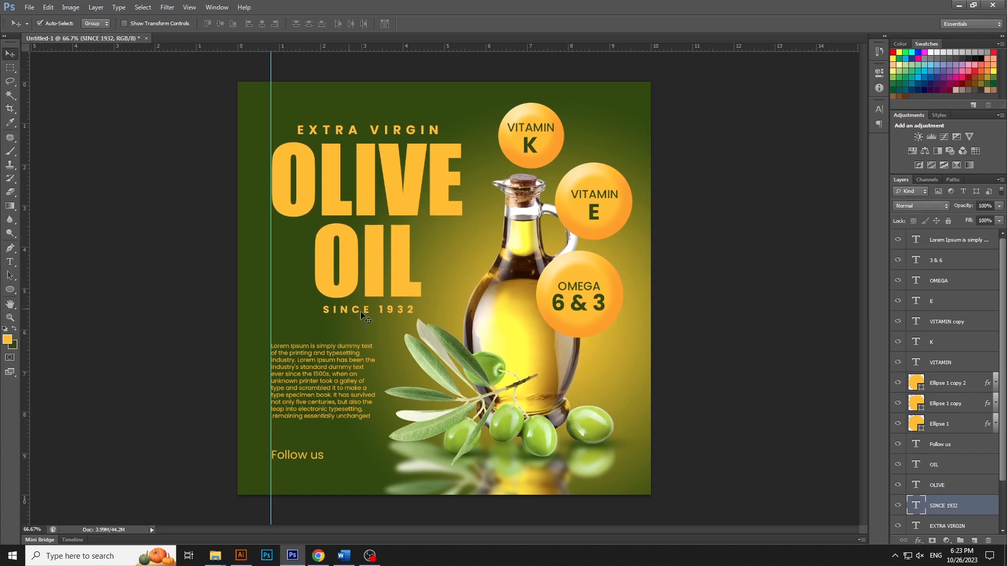
{"action": "right_click", "coordinate": [989, 516]}
{"action": "left_click", "coordinate": [922, 149]}
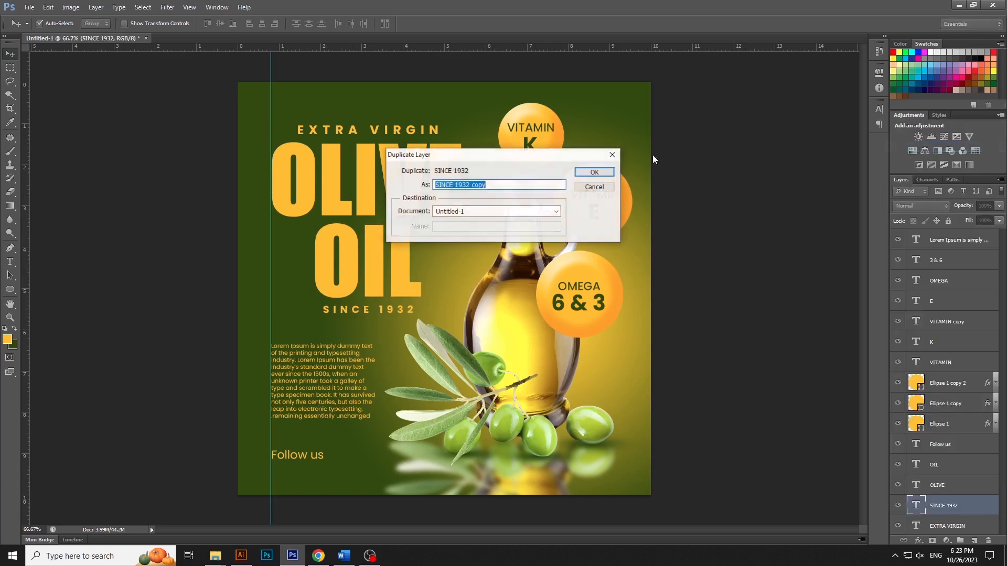
{"action": "left_click", "coordinate": [594, 172]}
{"action": "left_click_drag", "start_coordinate": [363, 310], "coordinate": [514, 474]}
Step: Replace the duplicated SINCE 1932 text below the bottle with 100% ORGANIC
{"action": "key", "text": "t"}
{"action": "left_click", "coordinate": [515, 475]}
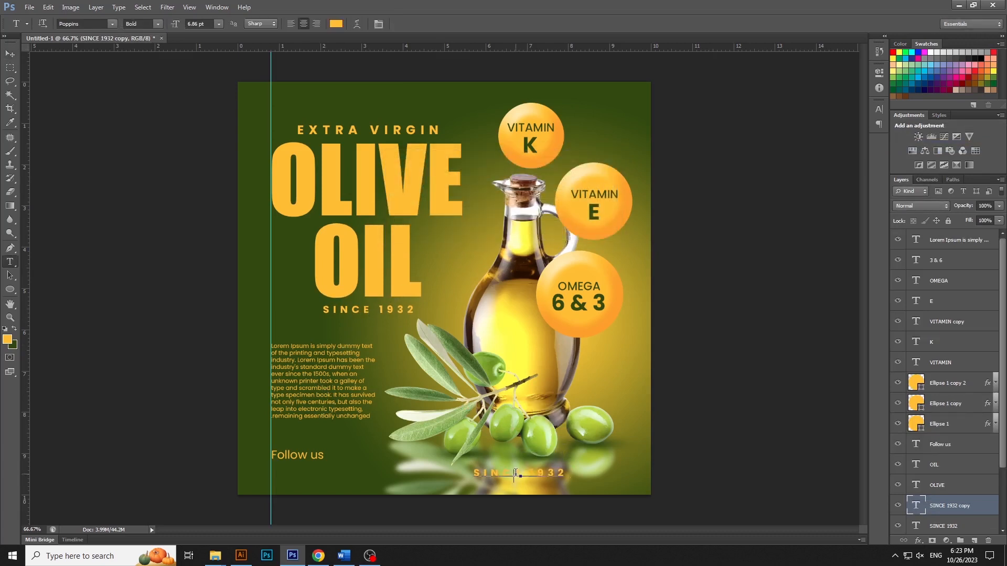
{"action": "key", "text": "ctrl+a"}
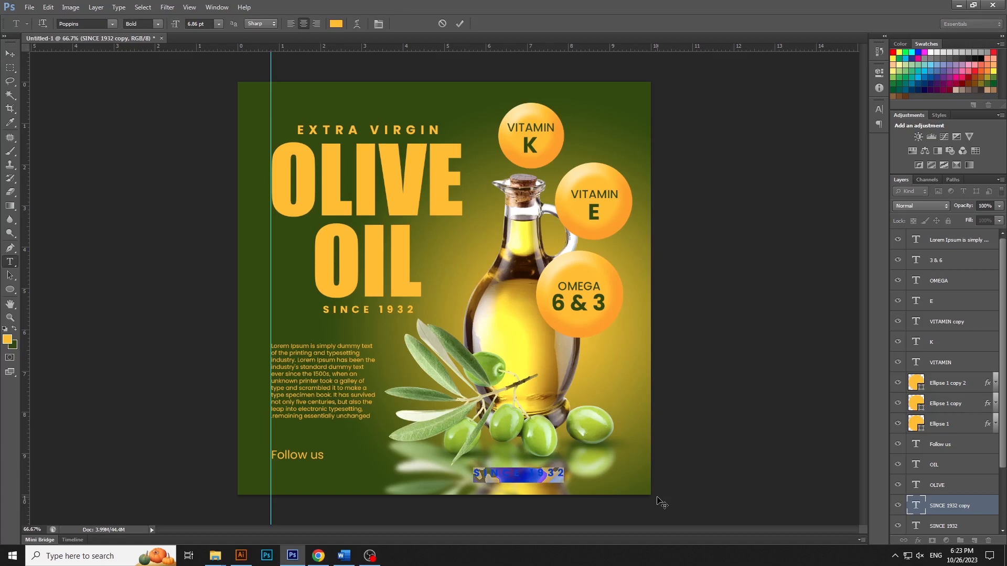
{"action": "key", "text": "BackSpace"}
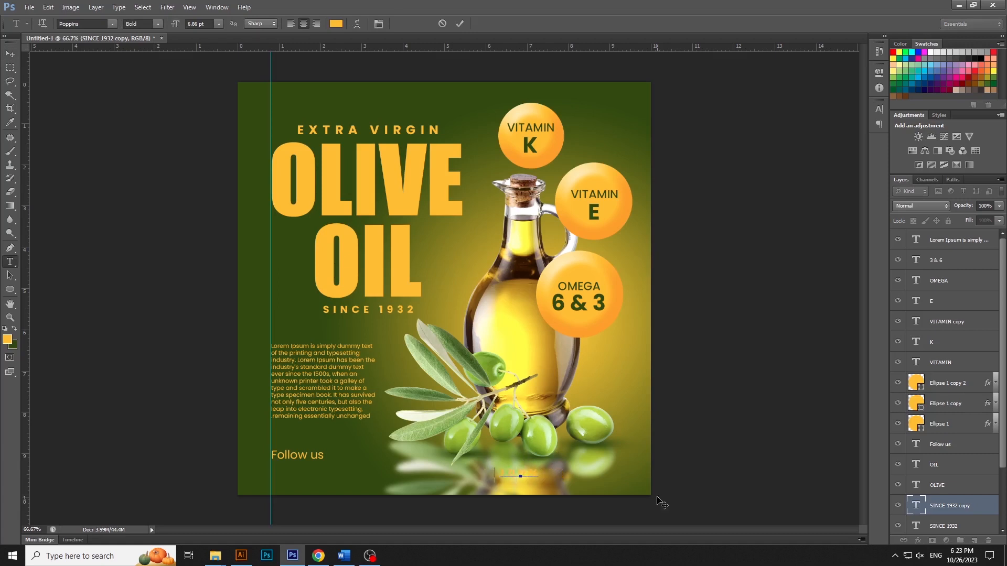
{"action": "type", "text": "100% ORGANIC"}
Step: Try to switch the new text below the bottle to Left-to-Right Character Direction
{"action": "key", "text": "ctrl+a"}
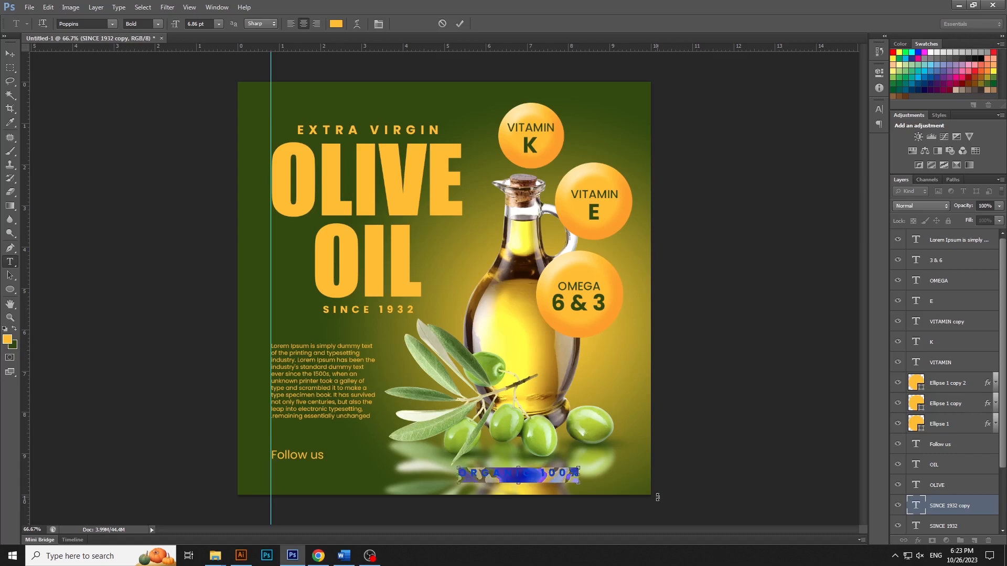
{"action": "left_click", "coordinate": [879, 109]}
{"action": "left_click", "coordinate": [862, 103]}
{"action": "mouse_move", "coordinate": [915, 269]}
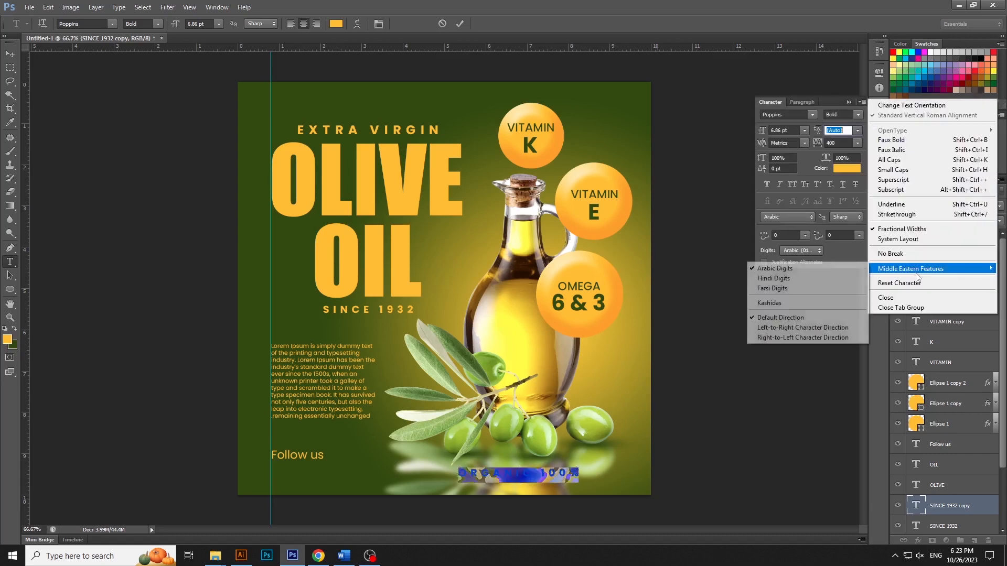
{"action": "left_click", "coordinate": [776, 329]}
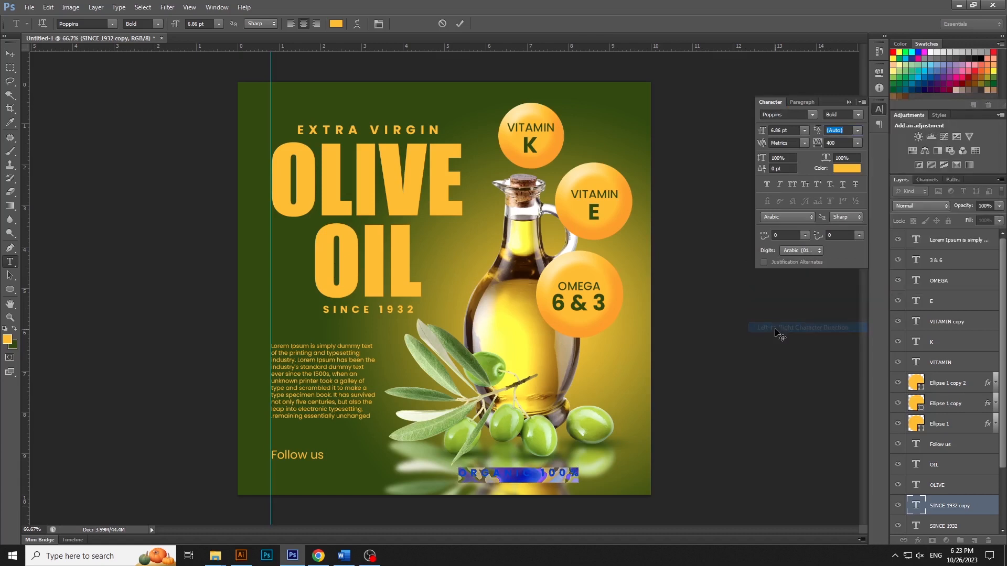
{"action": "left_click", "coordinate": [9, 54]}
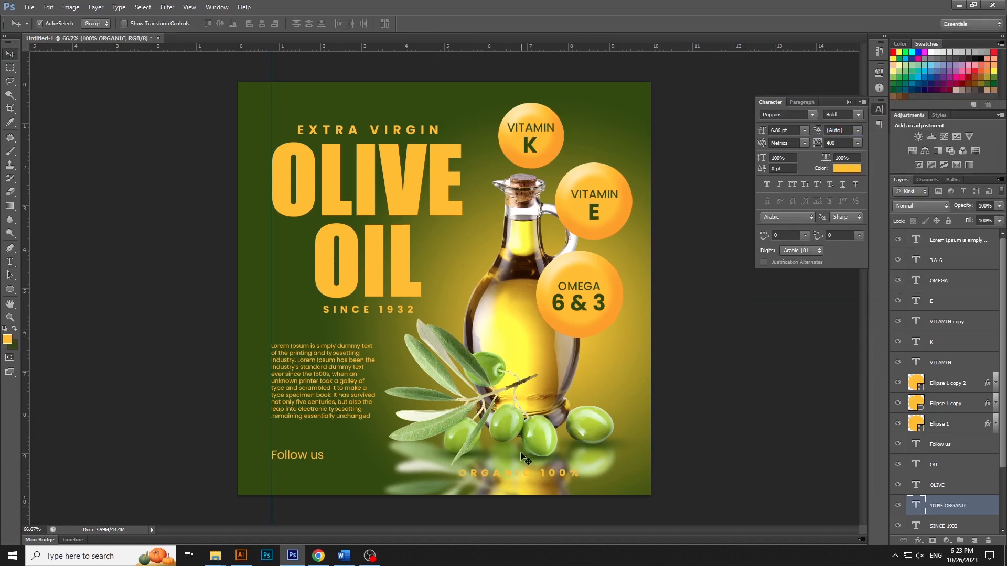
Step: Apply Left-to-Right Character Direction to the whole text below the bottle so it reads 100% ORGANIC
{"action": "left_click", "coordinate": [9, 262]}
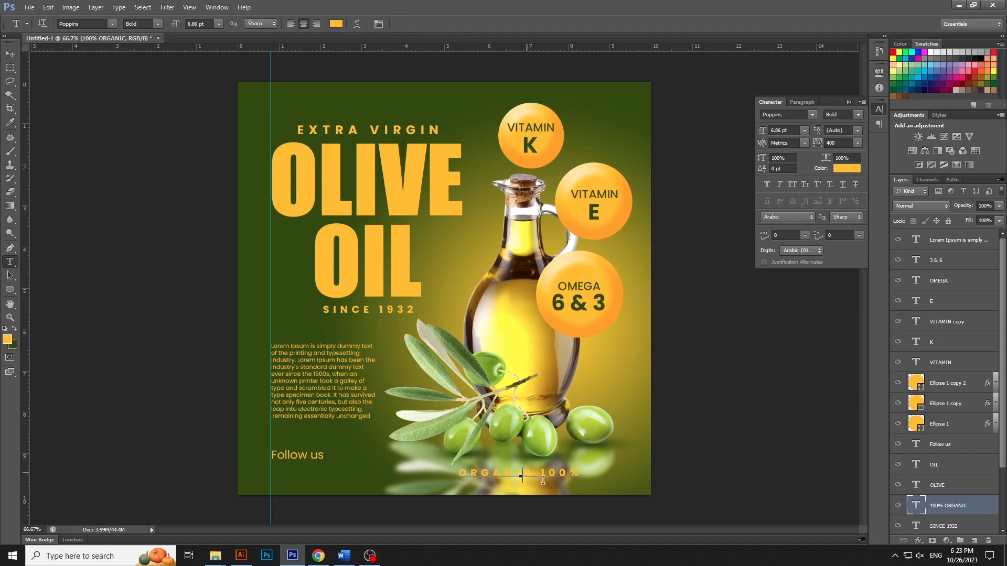
{"action": "key", "text": "ctrl+a"}
{"action": "left_click", "coordinate": [861, 102]}
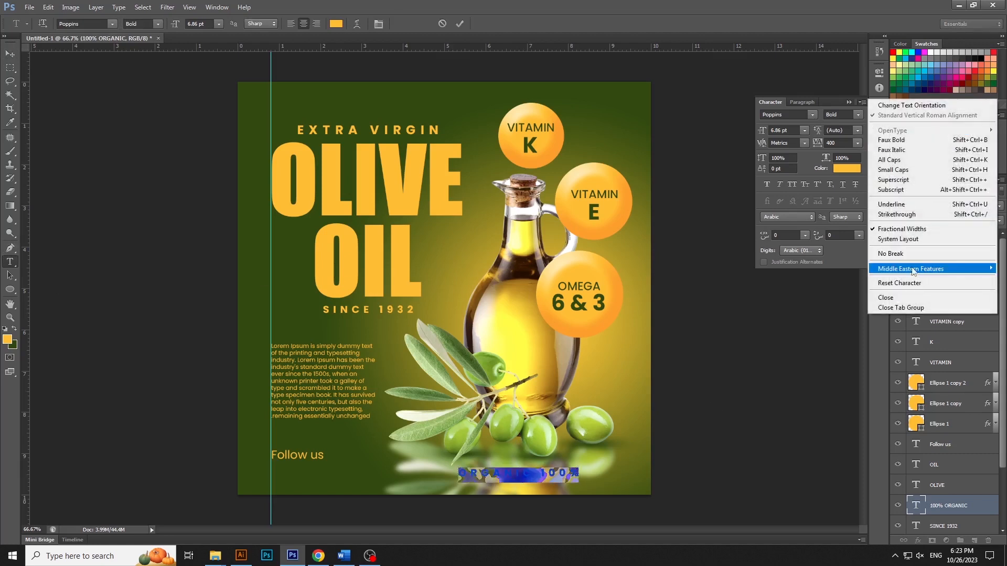
{"action": "mouse_move", "coordinate": [912, 271]}
{"action": "left_click", "coordinate": [765, 328]}
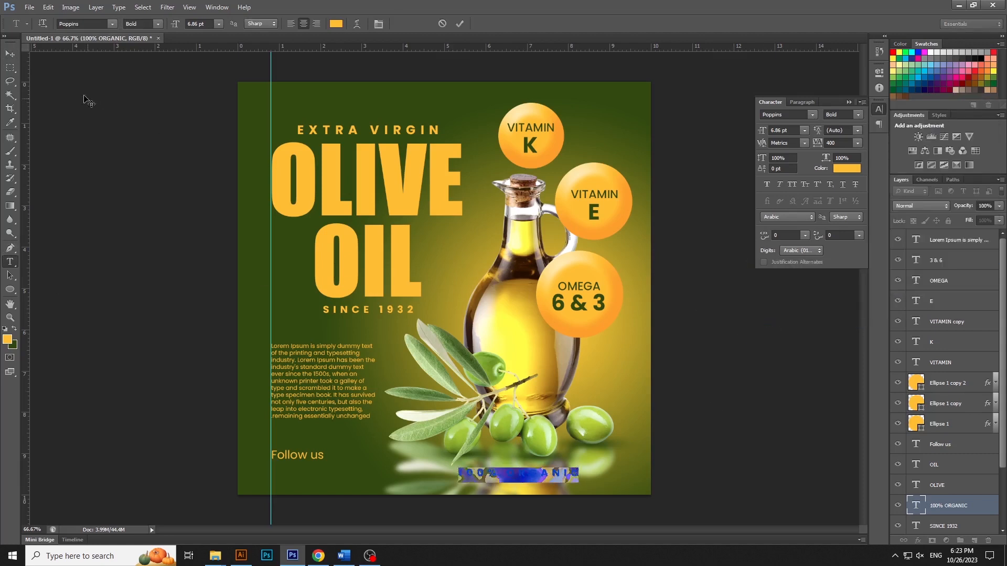
{"action": "left_click", "coordinate": [10, 54]}
Step: Scale the 100% ORGANIC text up slightly to a font size of about 7.57 pt
{"action": "key", "text": "ctrl+t"}
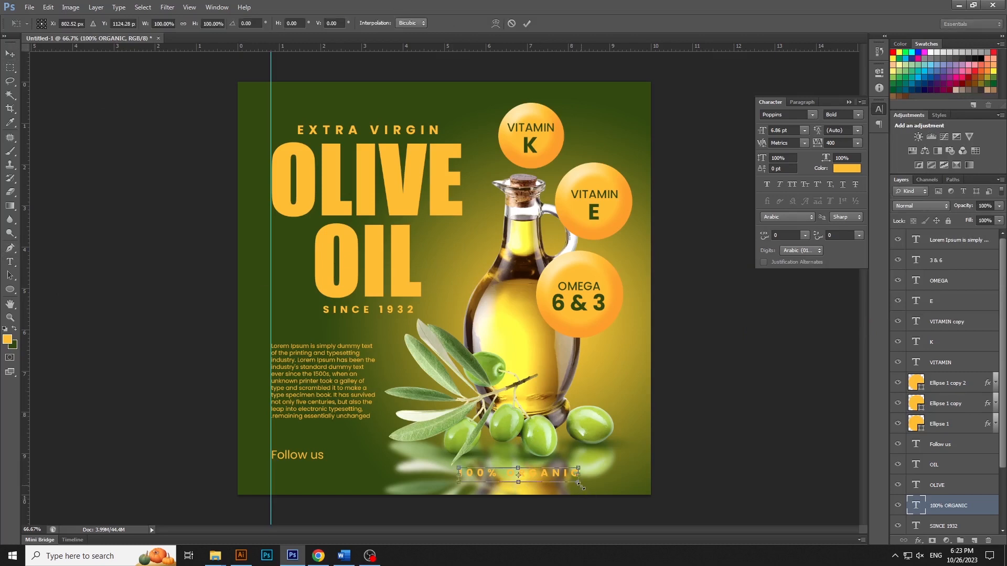
{"action": "left_click_drag", "start_coordinate": [581, 481], "coordinate": [585, 486]}
{"action": "key", "text": "Return"}
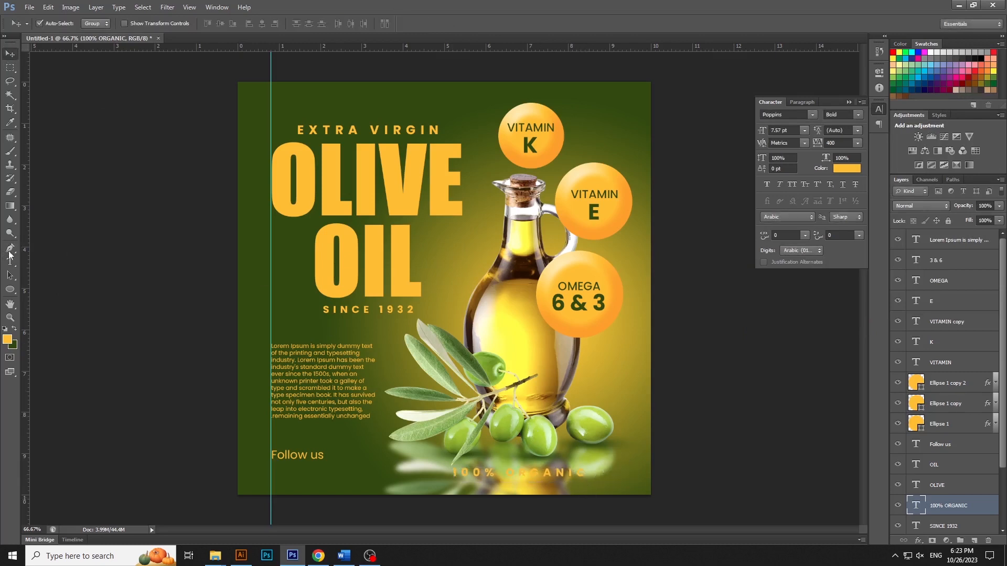
Step: Recolour the 100% ORGANIC text to white (ffffff) and deselect it
{"action": "left_click", "coordinate": [10, 261]}
{"action": "left_click", "coordinate": [521, 473]}
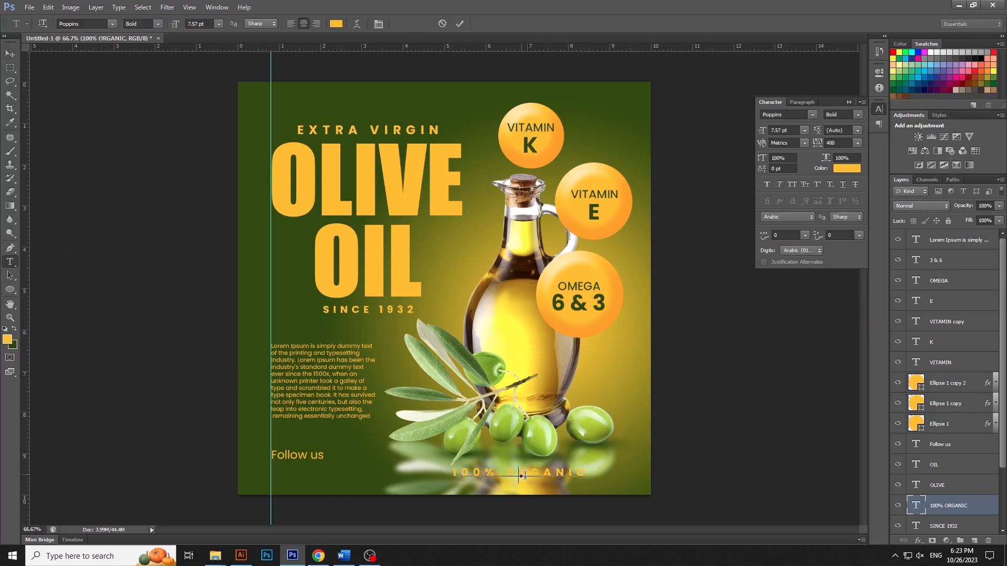
{"action": "key", "text": "ctrl+a"}
{"action": "left_click", "coordinate": [336, 24]}
{"action": "left_click_drag", "start_coordinate": [615, 311], "coordinate": [555, 278]}
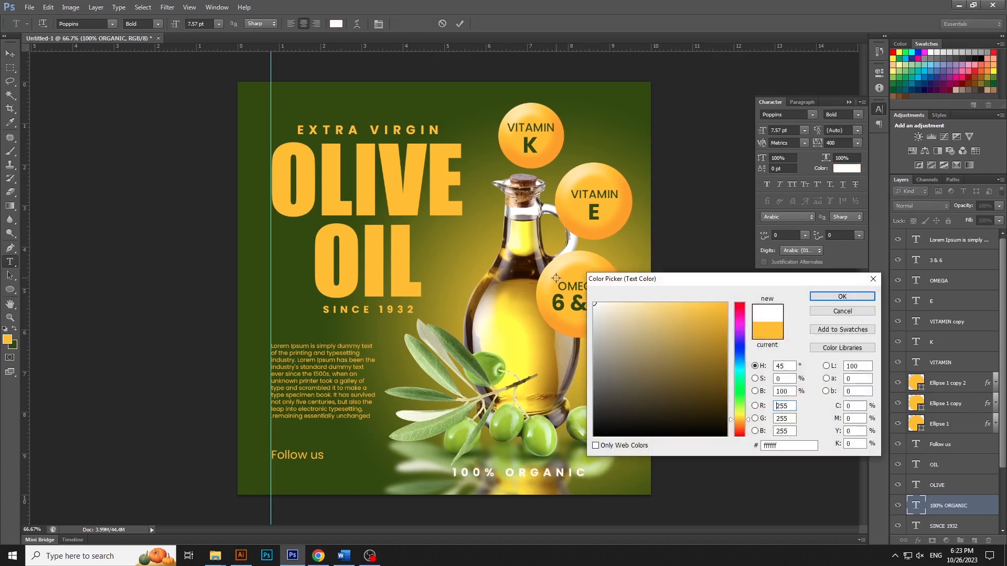
{"action": "key", "text": "Return"}
{"action": "key", "text": "ctrl+Return"}
{"action": "key", "text": "v"}
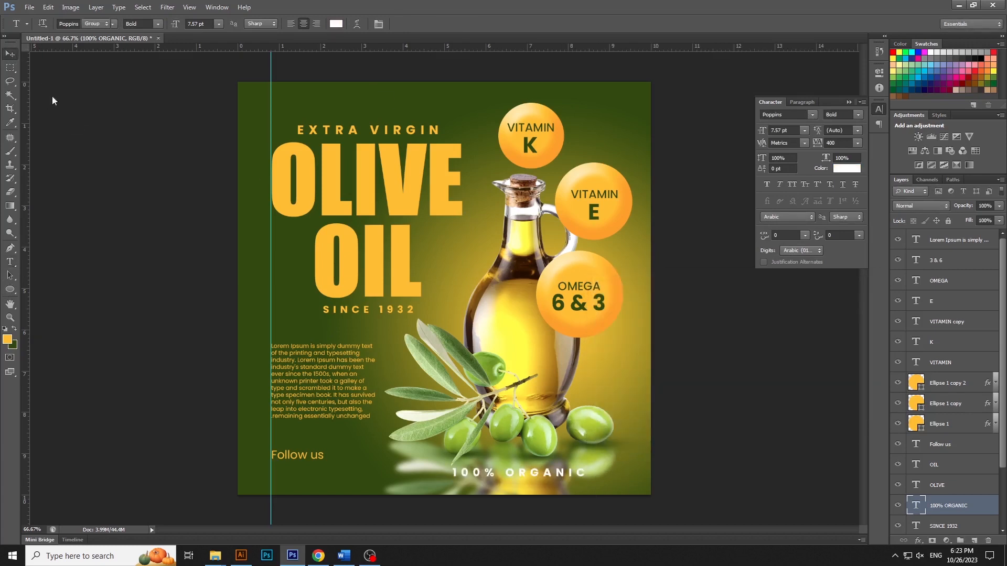
{"action": "left_click", "coordinate": [655, 458]}
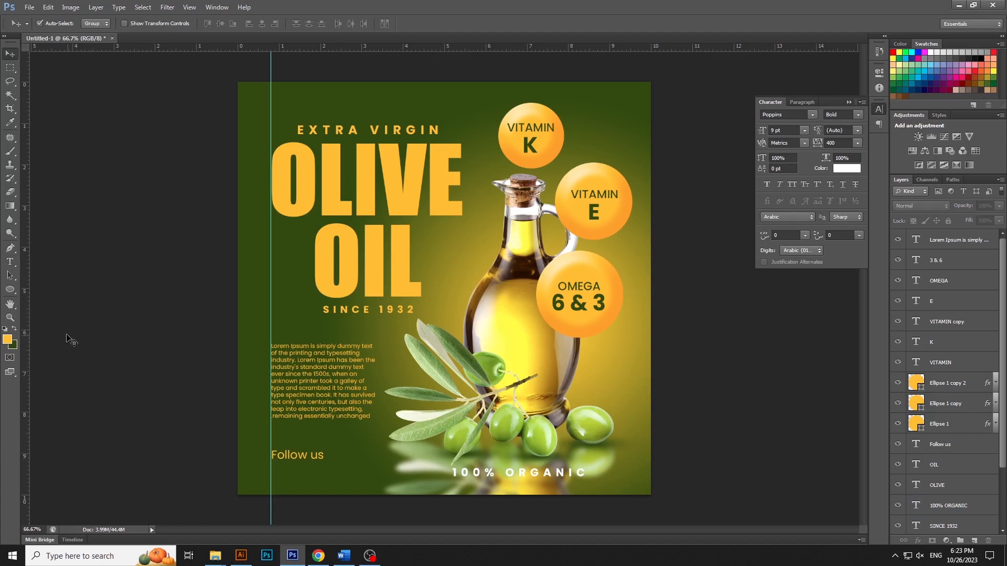
Step: Draw a gold rectangle without a stroke over the 100% ORGANIC text, slightly larger than the lettering
{"action": "left_click", "coordinate": [10, 290]}
{"action": "left_click", "coordinate": [45, 290]}
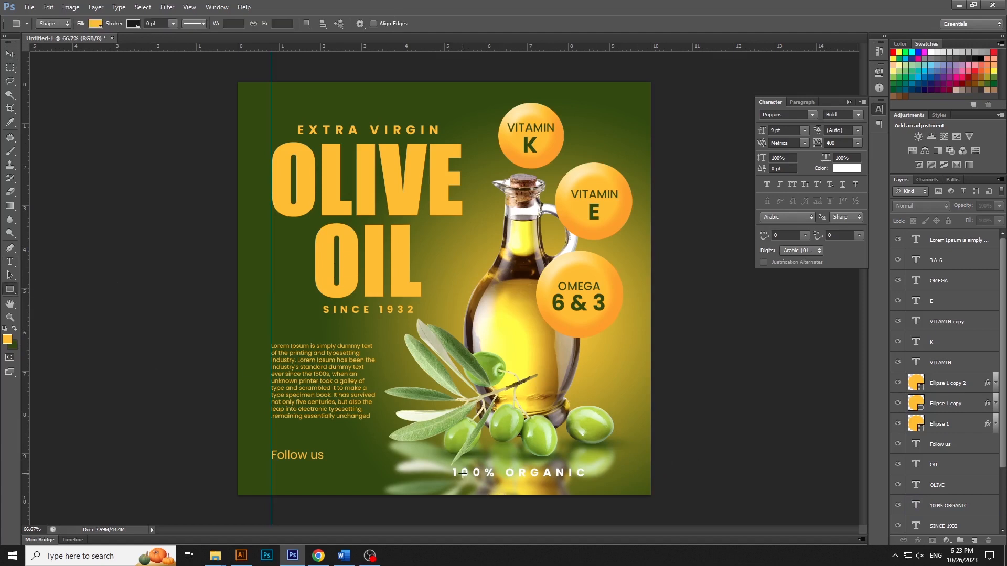
{"action": "left_click_drag", "start_coordinate": [444, 465], "coordinate": [592, 482]}
{"action": "key", "text": "v"}
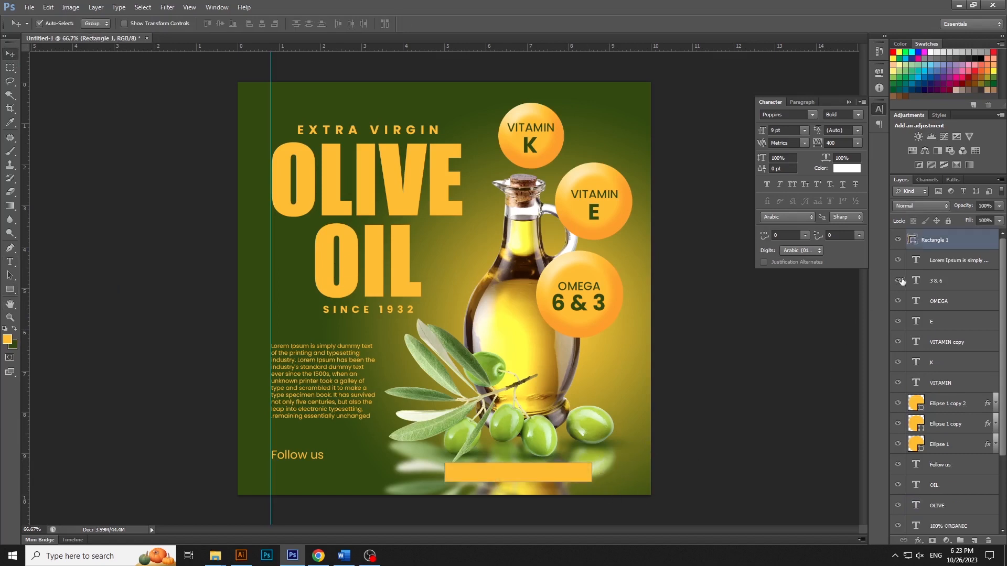
Step: Set the gold rectangle's opacity to 53% and move its layer directly beneath the 100% ORGANIC text layer
{"action": "left_click", "coordinate": [998, 206]}
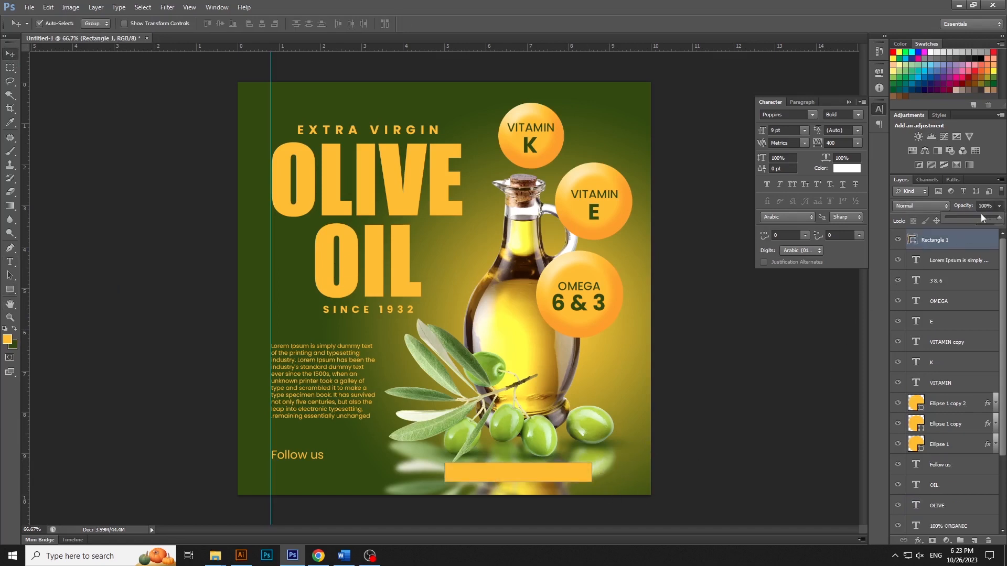
{"action": "left_click_drag", "start_coordinate": [980, 215], "coordinate": [973, 216]}
{"action": "left_click", "coordinate": [788, 377]}
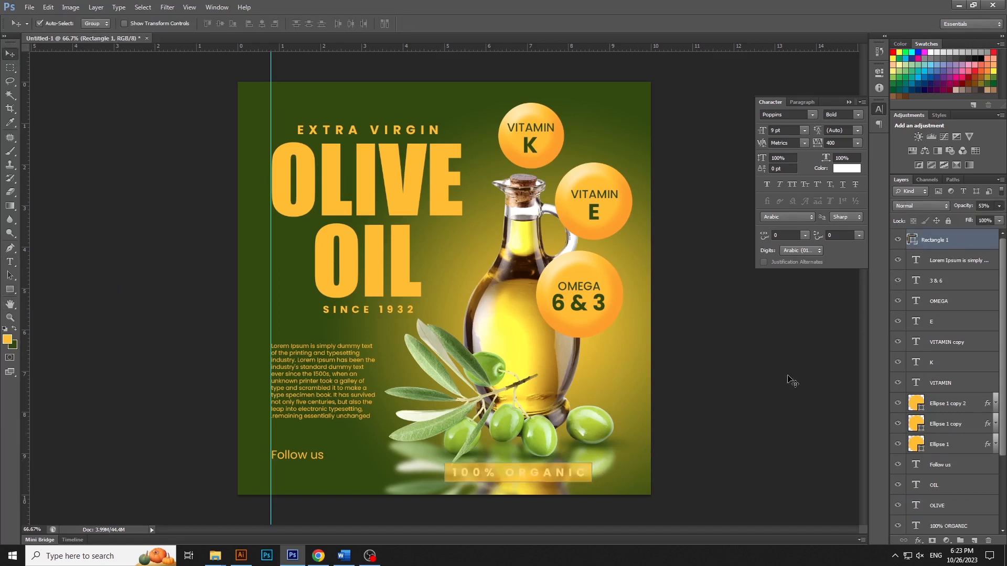
{"action": "left_click_drag", "start_coordinate": [953, 250], "coordinate": [957, 475]}
{"action": "left_click", "coordinate": [775, 468]}
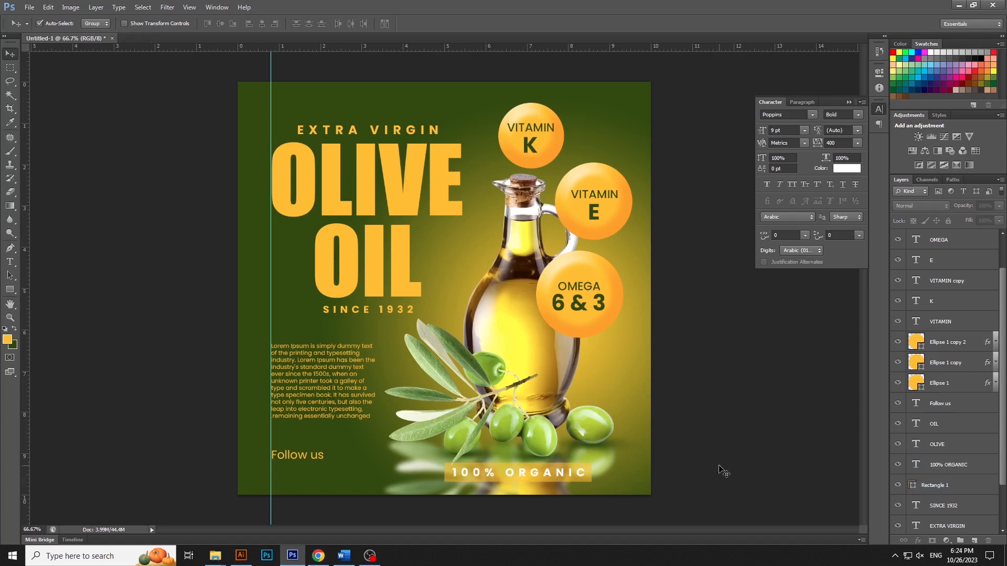
Step: Set the opacity of the gold rectangle behind 100% ORGANIC to 76% and deselect it
{"action": "left_click", "coordinate": [591, 471]}
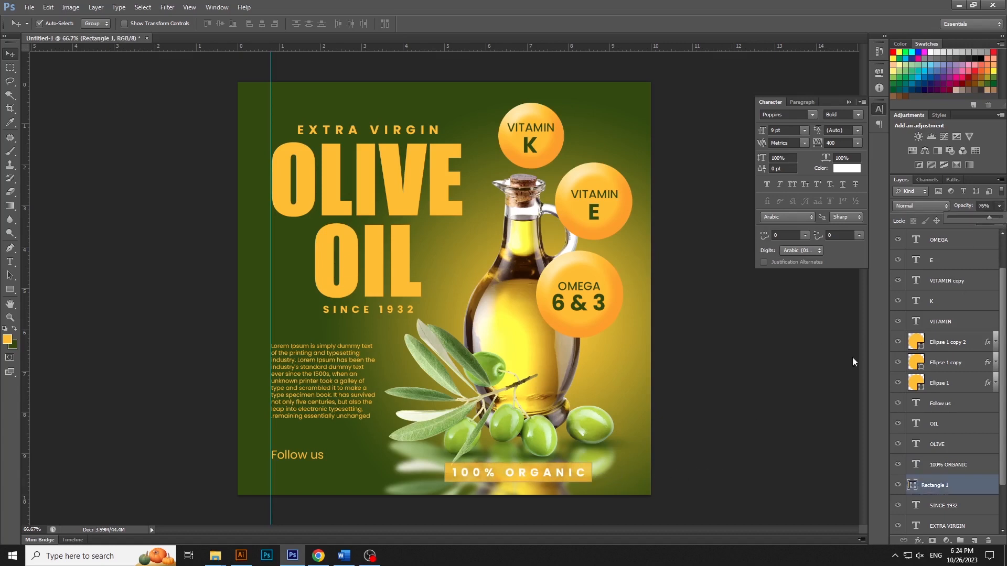
{"action": "left_click", "coordinate": [812, 380]}
{"action": "left_click", "coordinate": [812, 380]}
{"action": "left_click", "coordinate": [787, 299]}
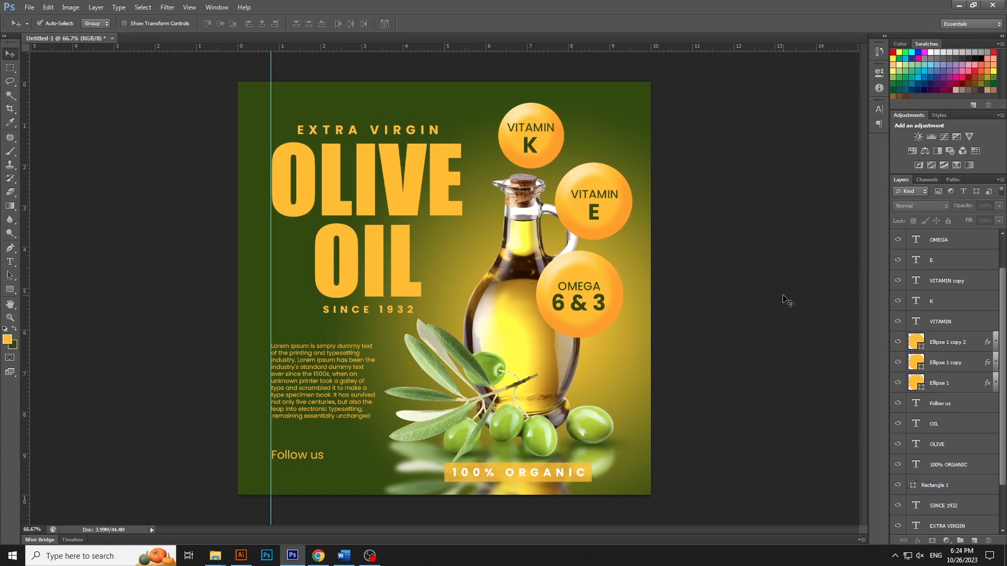
Step: Remove the vertical guide along the left edge of the title and paragraph text
{"action": "key", "text": "ctrl+minus"}
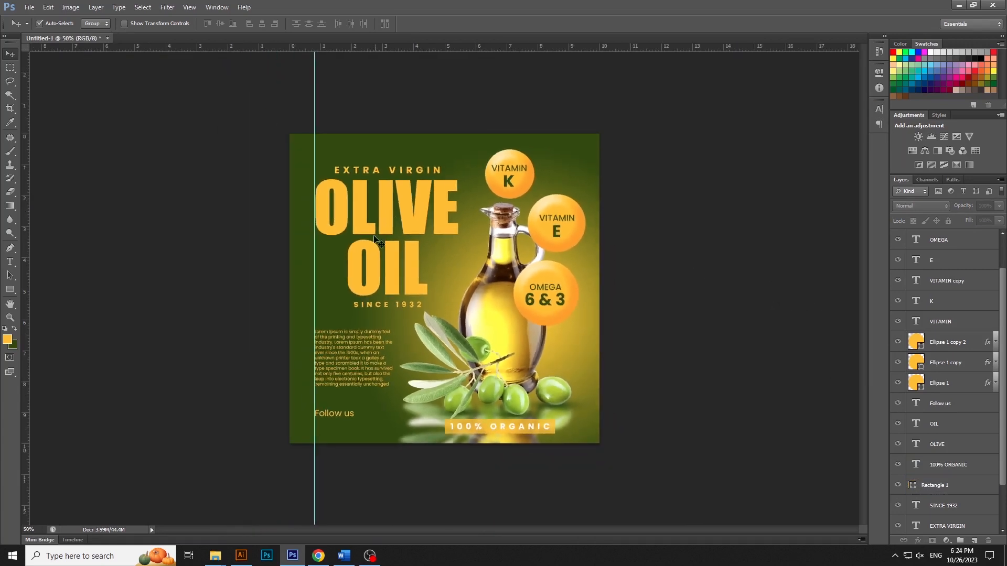
{"action": "left_click_drag", "start_coordinate": [316, 256], "coordinate": [16, 242]}
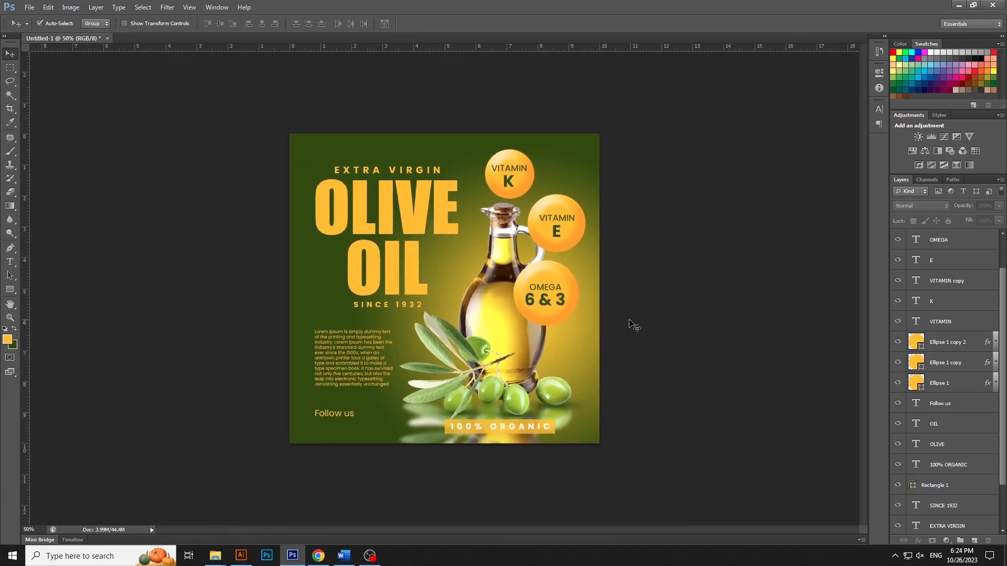
{"action": "key", "text": "ctrl+plus"}
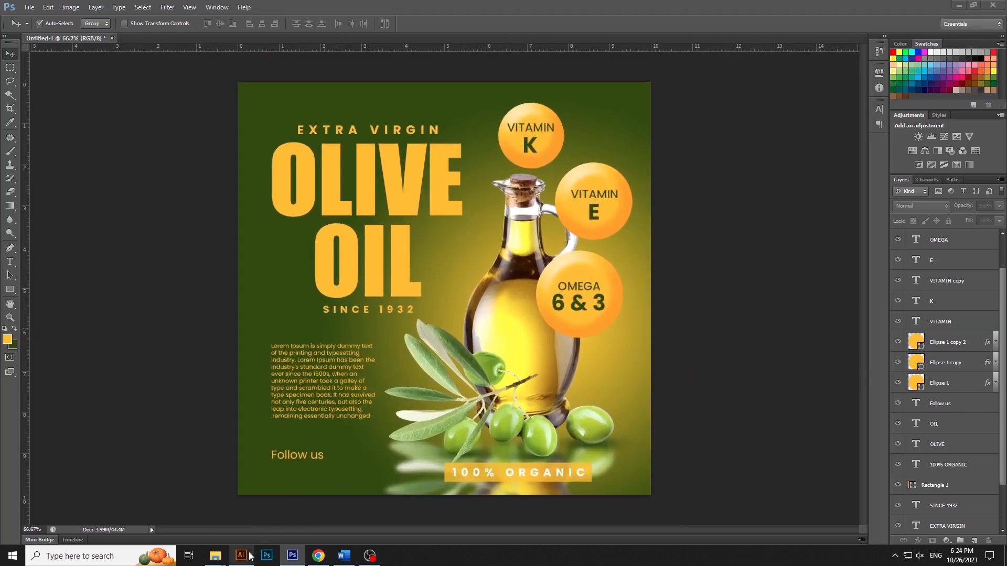
Step: In a new Illustrator document, draw a circle about 127.7 mm in diameter and place it beside the artboard
{"action": "left_click", "coordinate": [241, 555]}
{"action": "left_click", "coordinate": [418, 168]}
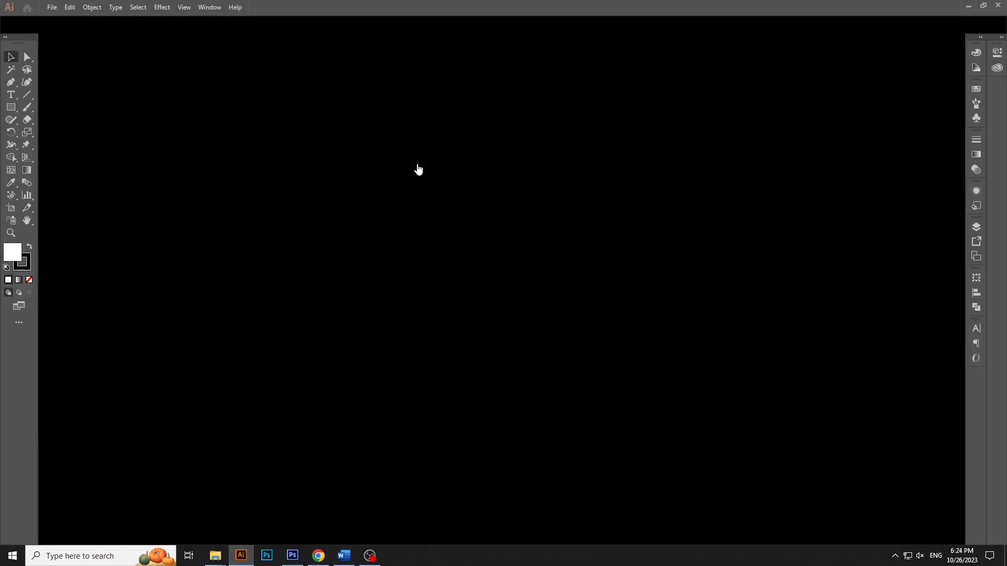
{"action": "left_click_drag", "start_coordinate": [9, 106], "coordinate": [47, 133]}
{"action": "left_click_drag", "start_coordinate": [500, 272], "coordinate": [639, 359]}
{"action": "key", "text": "v"}
{"action": "left_click_drag", "start_coordinate": [498, 292], "coordinate": [208, 287]}
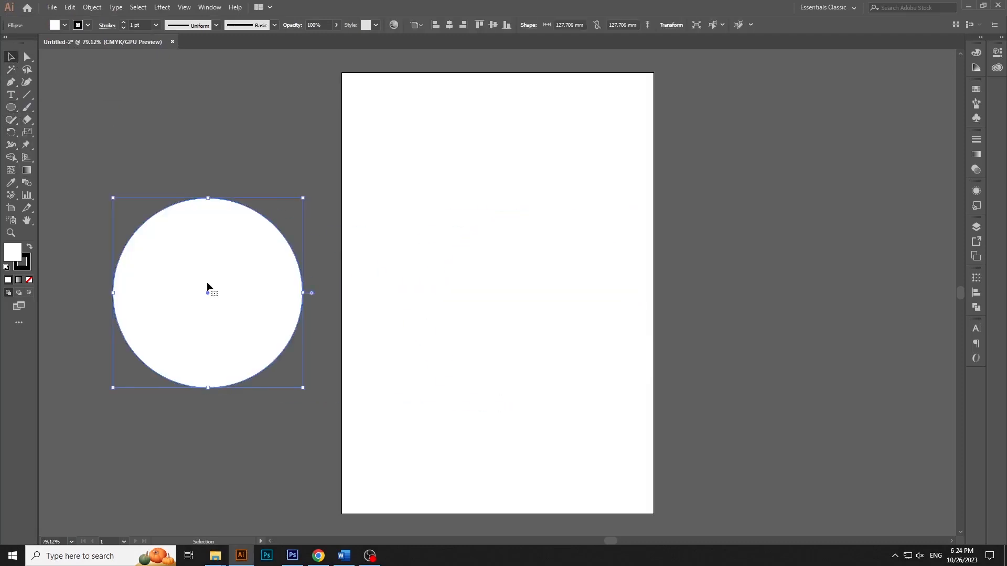
Step: Give the circle no fill and a white stroke of 2.5 pt
{"action": "left_click", "coordinate": [30, 247]}
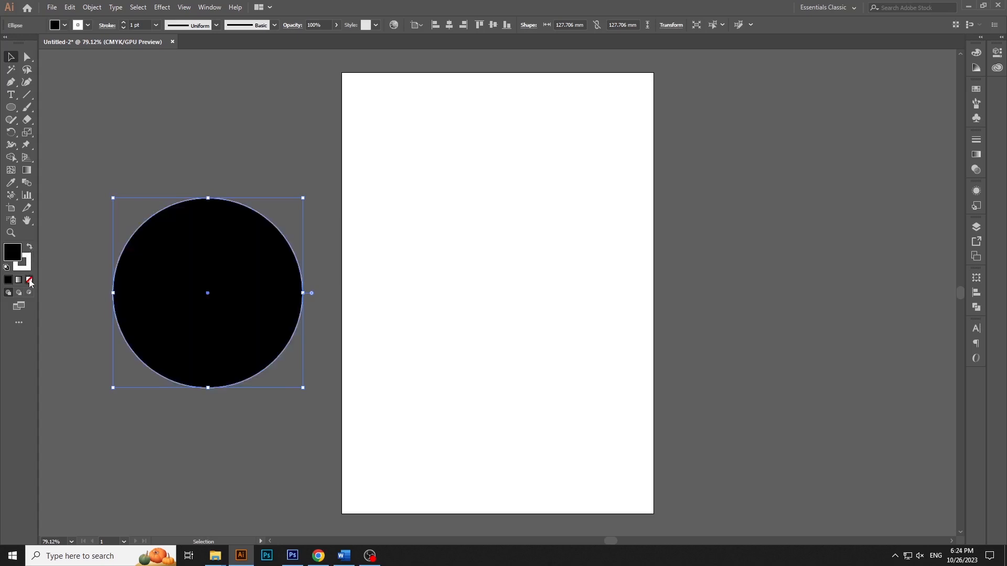
{"action": "left_click", "coordinate": [30, 280]}
{"action": "mouse_move", "coordinate": [136, 183]}
{"action": "left_mouse_down"}
{"action": "mouse_move", "coordinate": [148, 183]}
{"action": "mouse_move", "coordinate": [230, 307]}
{"action": "left_mouse_up"}
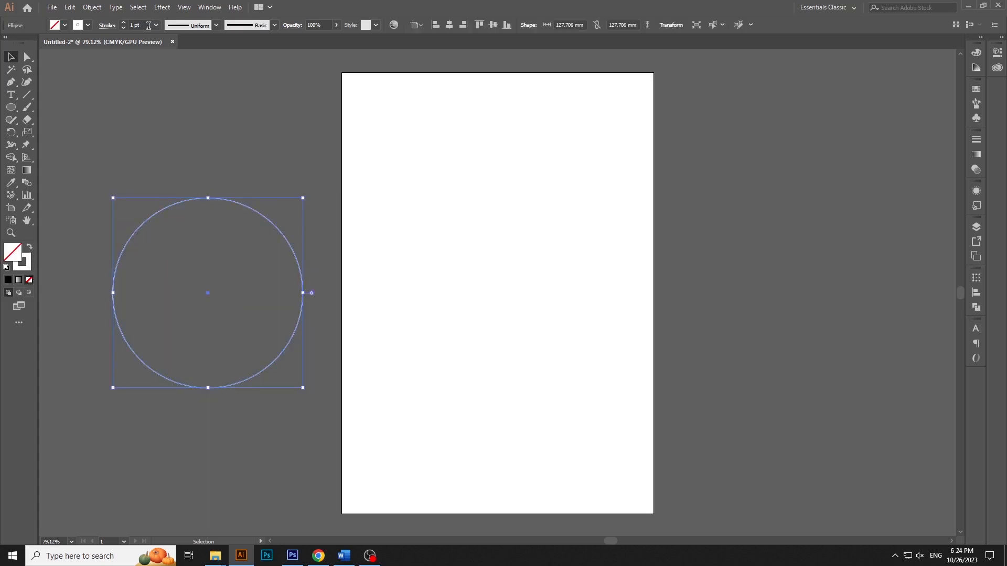
{"action": "left_click", "coordinate": [149, 26]}
{"action": "type", "text": "2.5"}
{"action": "key", "text": "Return"}
Step: Copy the outlined circle from Illustrator and paste it into the Photoshop olive oil advert as a smart object
{"action": "left_click", "coordinate": [70, 7]}
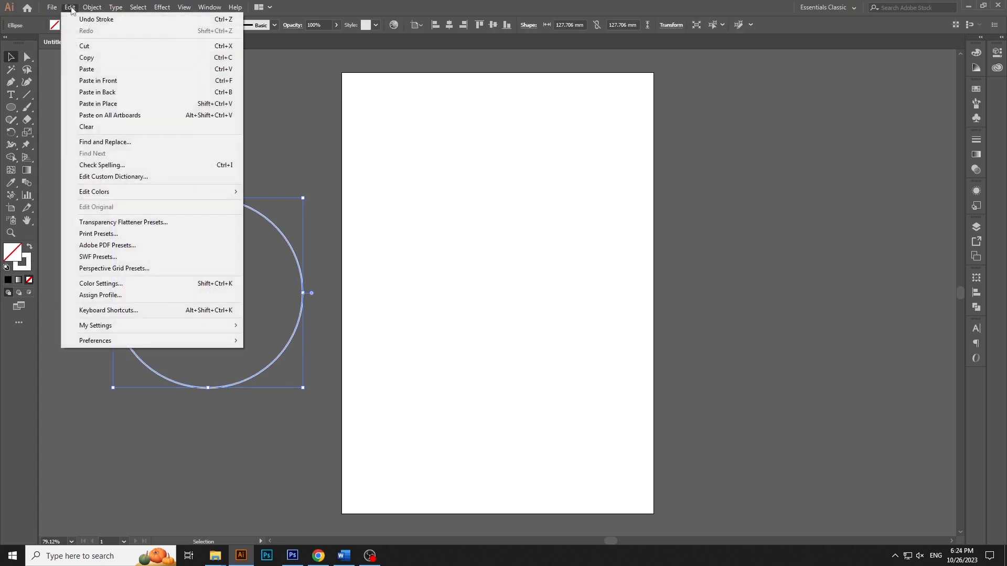
{"action": "left_click", "coordinate": [92, 57]}
{"action": "left_click", "coordinate": [330, 477]}
{"action": "left_click", "coordinate": [292, 556]}
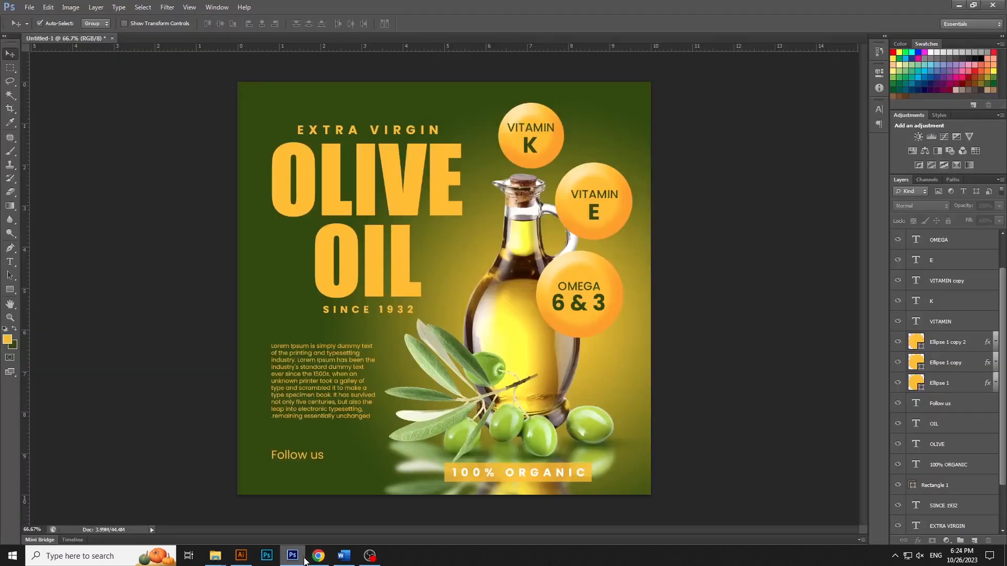
{"action": "left_click", "coordinate": [47, 8]}
{"action": "left_click", "coordinate": [74, 98]}
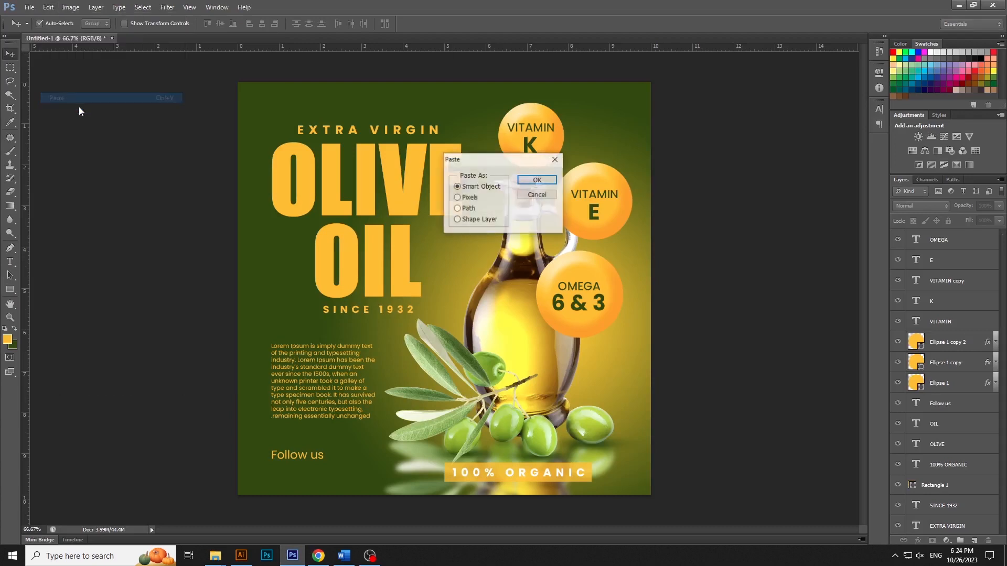
{"action": "key", "text": "Return"}
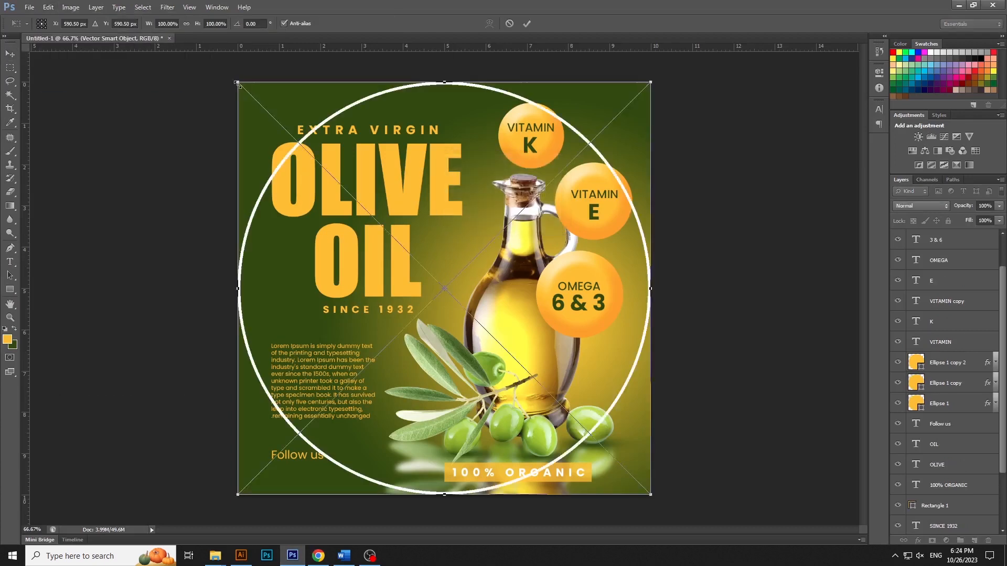
Step: Scale the pasted circle to about half its size and place it around the upper part of the bottle
{"action": "left_click_drag", "start_coordinate": [237, 83], "coordinate": [342, 186]}
{"action": "left_click_drag", "start_coordinate": [452, 276], "coordinate": [511, 209]}
{"action": "key", "text": "Return"}
Step: Move the circle's layer between Group 1 and Gradient Fill 1 and set its blending mode to Overlay
{"action": "scroll", "coordinate": [1002, 325], "scroll_direction": "up", "scroll_amount": 1}
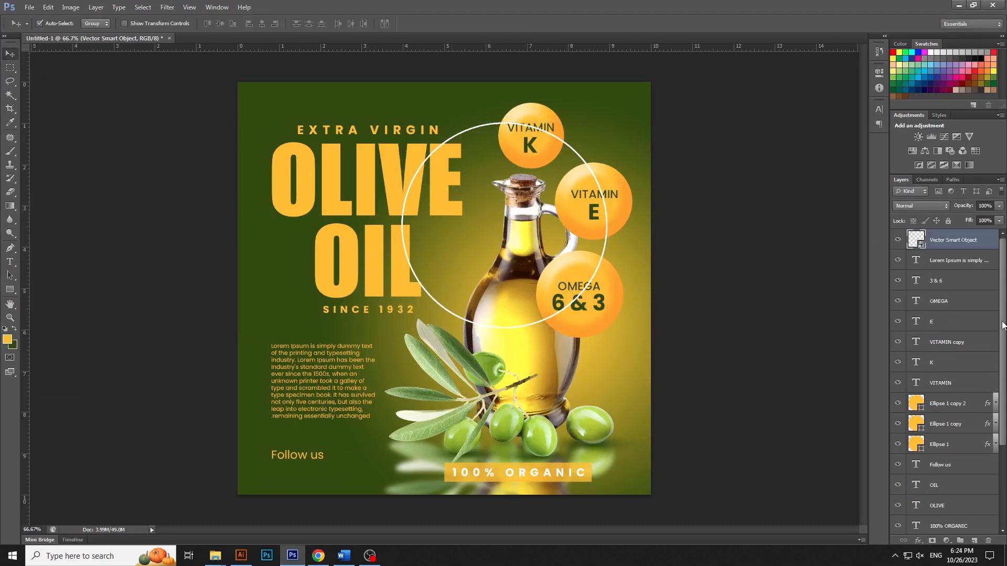
{"action": "left_click_drag", "start_coordinate": [978, 247], "coordinate": [981, 494]}
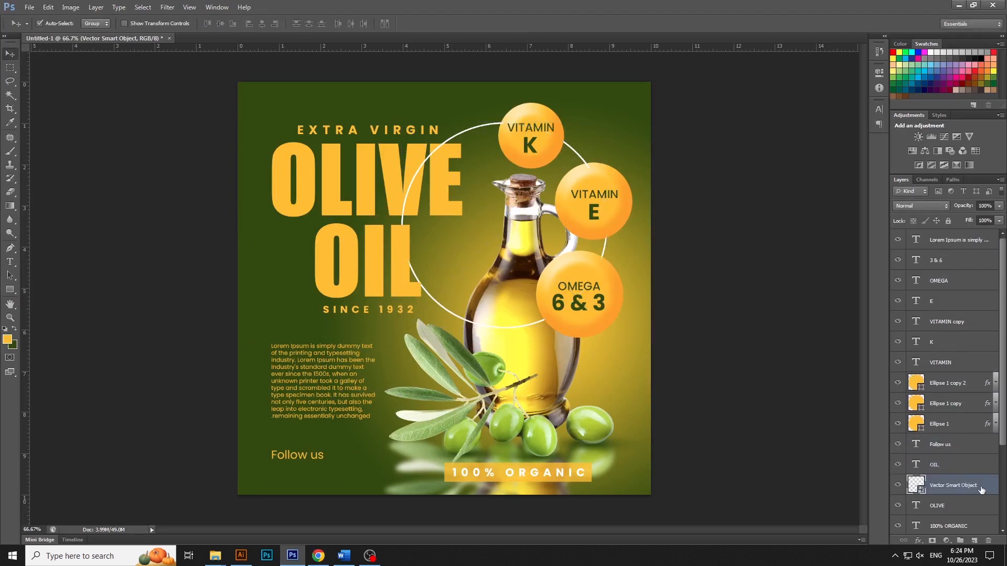
{"action": "scroll", "coordinate": [982, 489], "scroll_direction": "down", "scroll_amount": 3}
{"action": "left_click_drag", "start_coordinate": [976, 378], "coordinate": [988, 509]}
{"action": "left_click", "coordinate": [936, 206]}
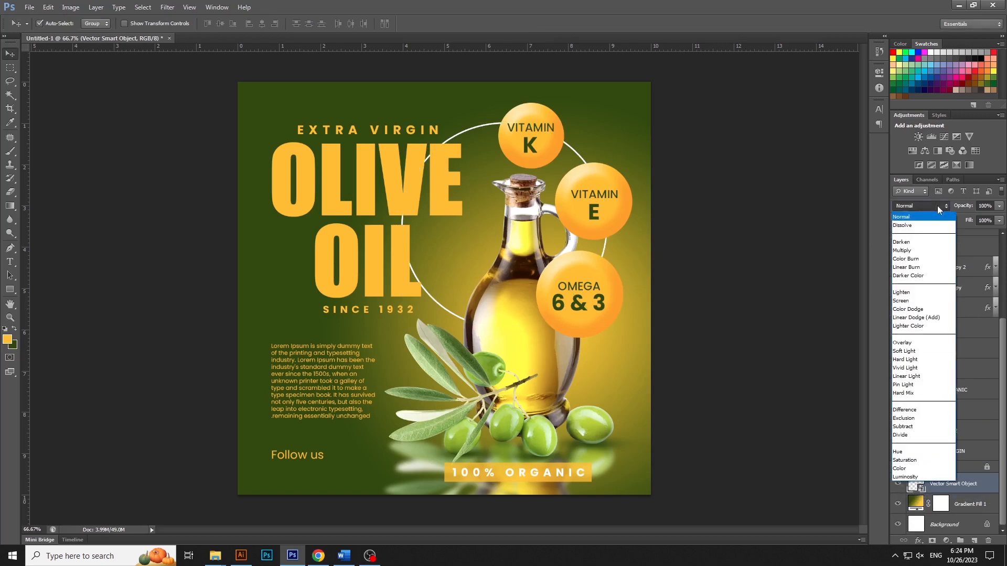
{"action": "left_click", "coordinate": [923, 345]}
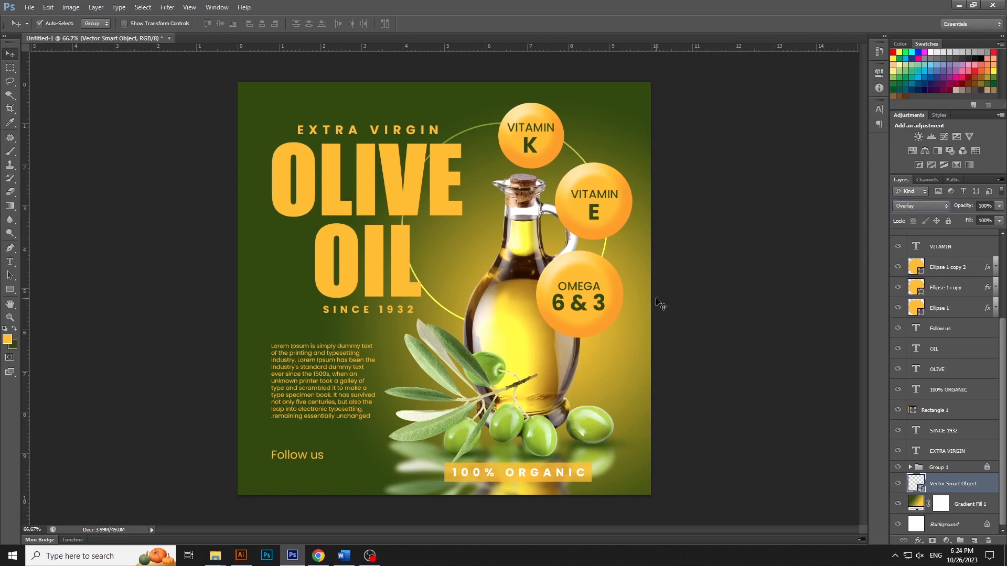
Step: Shrink the Overlay circle to about 4.28 cm across, keeping its upper right corner in place
{"action": "key", "text": "ctrl+t"}
{"action": "left_click_drag", "start_coordinate": [402, 327], "coordinate": [431, 298]}
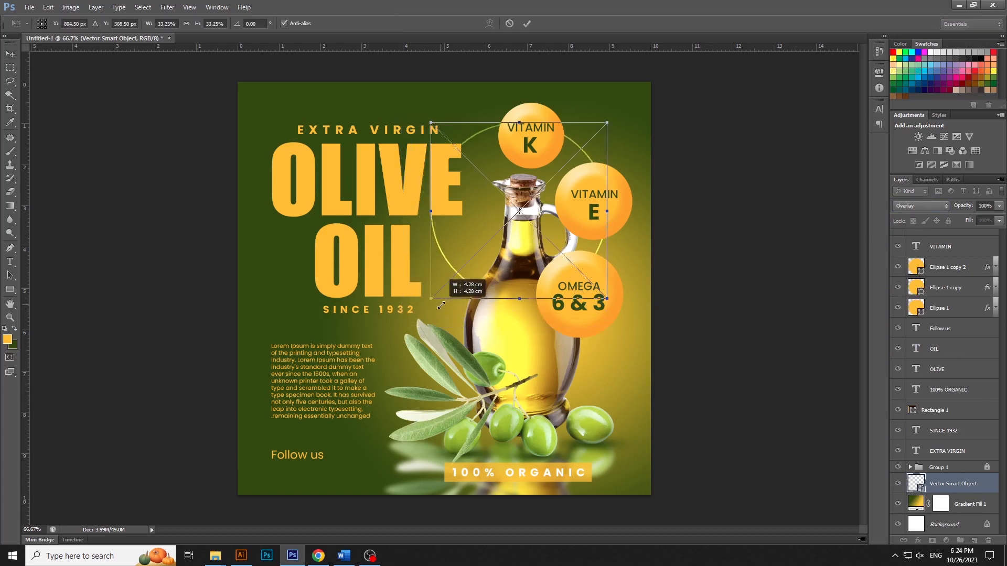
{"action": "key", "text": "Return"}
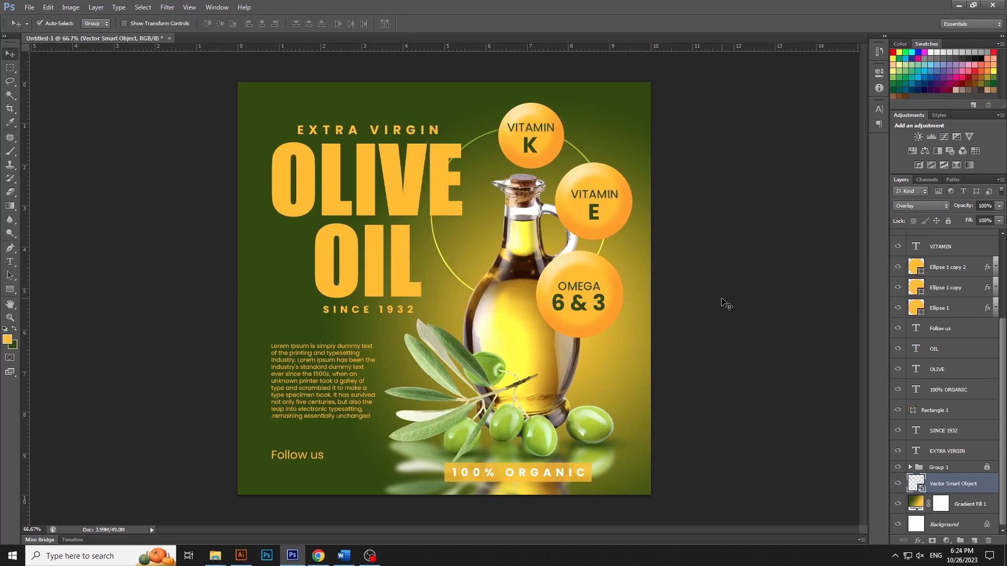
Step: Switch to Illustrator and draw a second circle about 69.1 mm in diameter below the large outlined one
{"action": "left_click", "coordinate": [240, 555]}
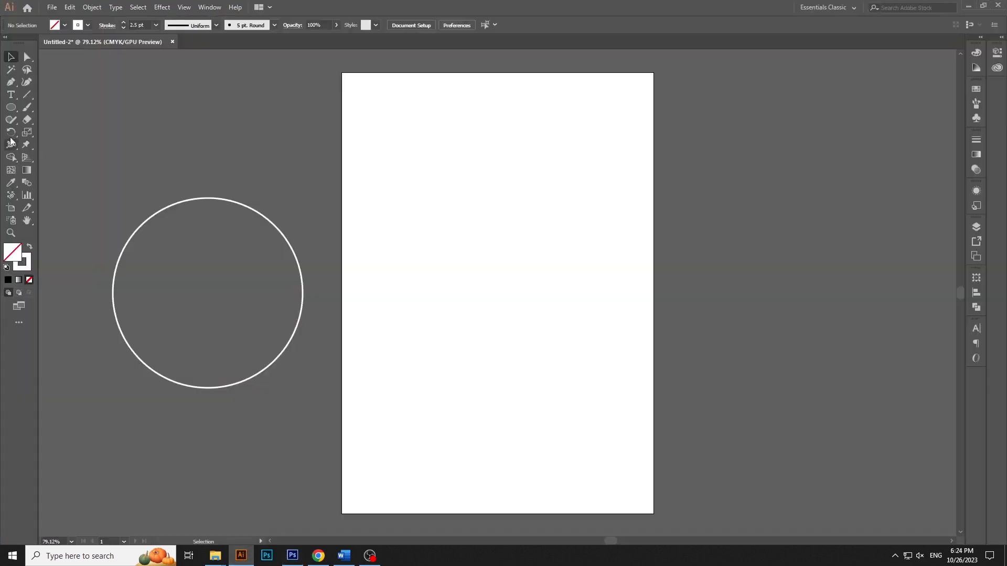
{"action": "left_click", "coordinate": [10, 107]}
{"action": "scroll", "coordinate": [273, 399], "scroll_direction": "down", "scroll_amount": 4}
{"action": "scroll", "coordinate": [273, 398], "scroll_direction": "left", "scroll_amount": 2}
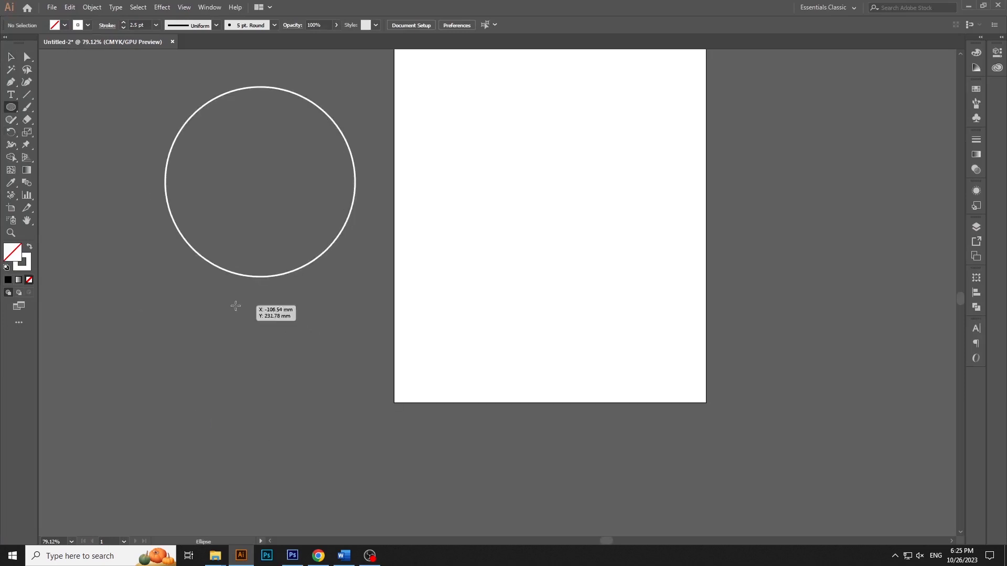
{"action": "left_click_drag", "start_coordinate": [235, 306], "coordinate": [338, 408]}
{"action": "key", "text": "v"}
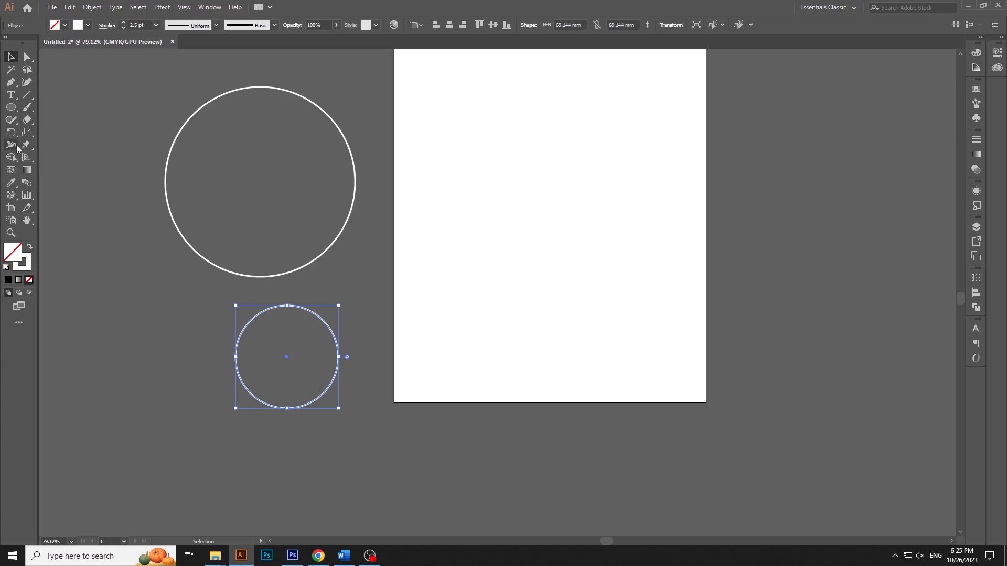
Step: Give the small circle a white fill and no stroke by sampling the artboard with the Eyedropper
{"action": "key", "text": "i"}
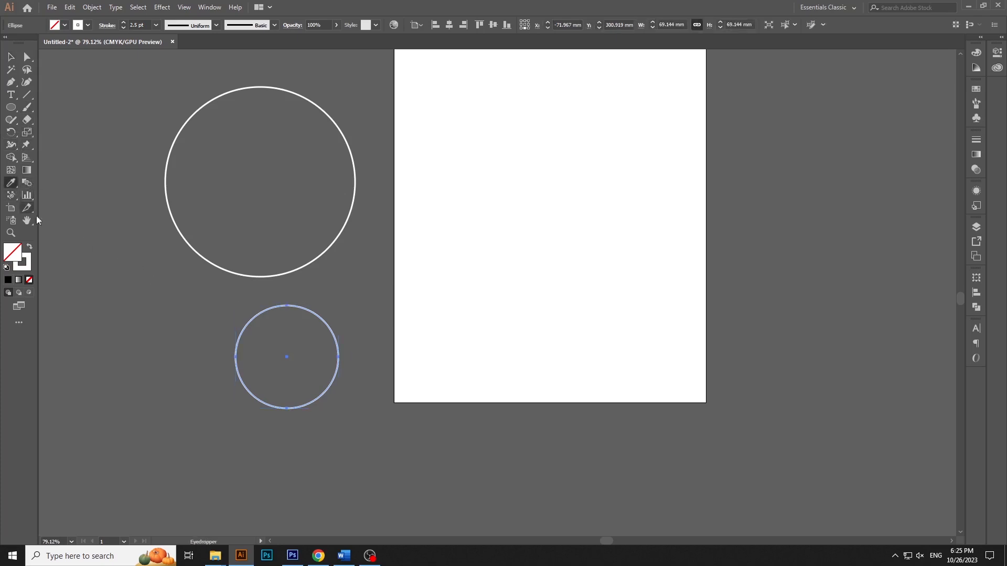
{"action": "left_click", "coordinate": [451, 297]}
{"action": "key", "text": "v"}
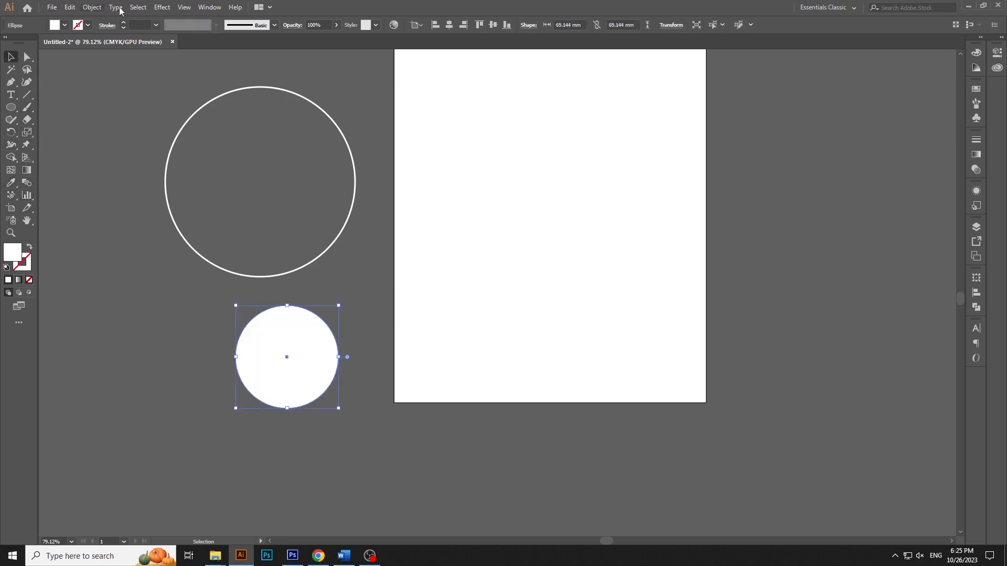
Step: Apply a Zig Zag effect to the white circle with an absolute size of 2.82 mm, smooth points and more ridges per segment
{"action": "left_click", "coordinate": [162, 7]}
{"action": "mouse_move", "coordinate": [220, 93]}
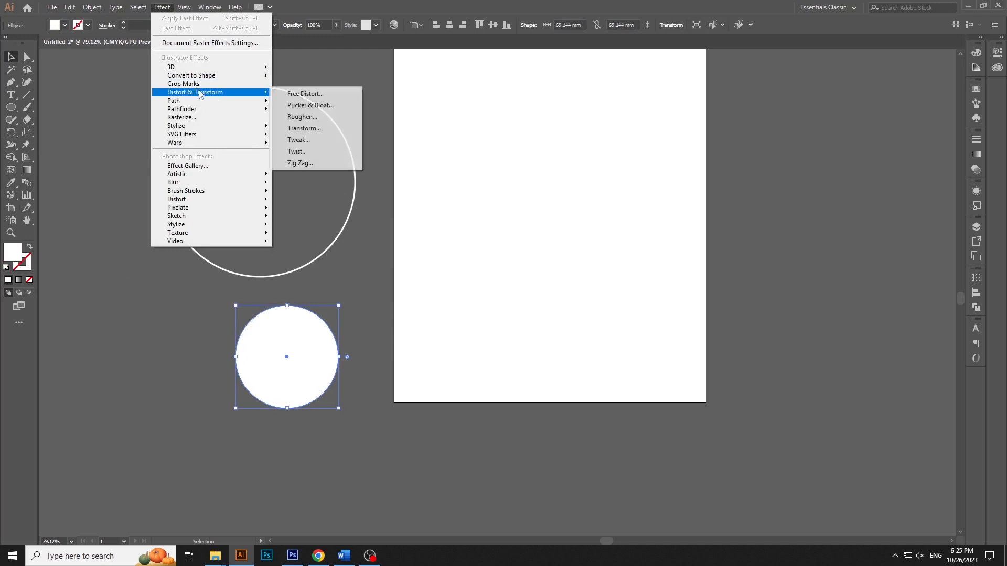
{"action": "left_click", "coordinate": [339, 163]}
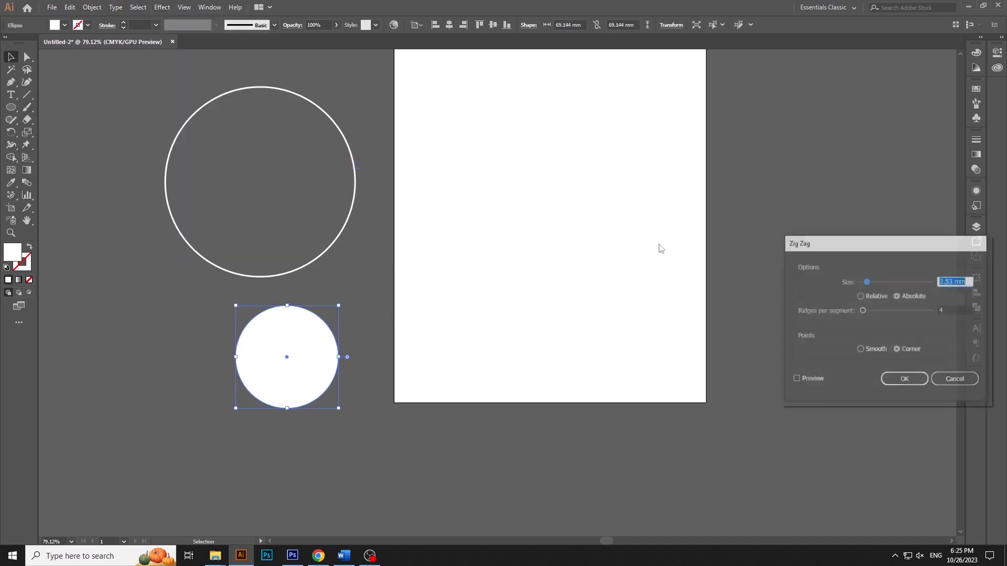
{"action": "left_click", "coordinate": [811, 383]}
{"action": "left_click", "coordinate": [880, 350]}
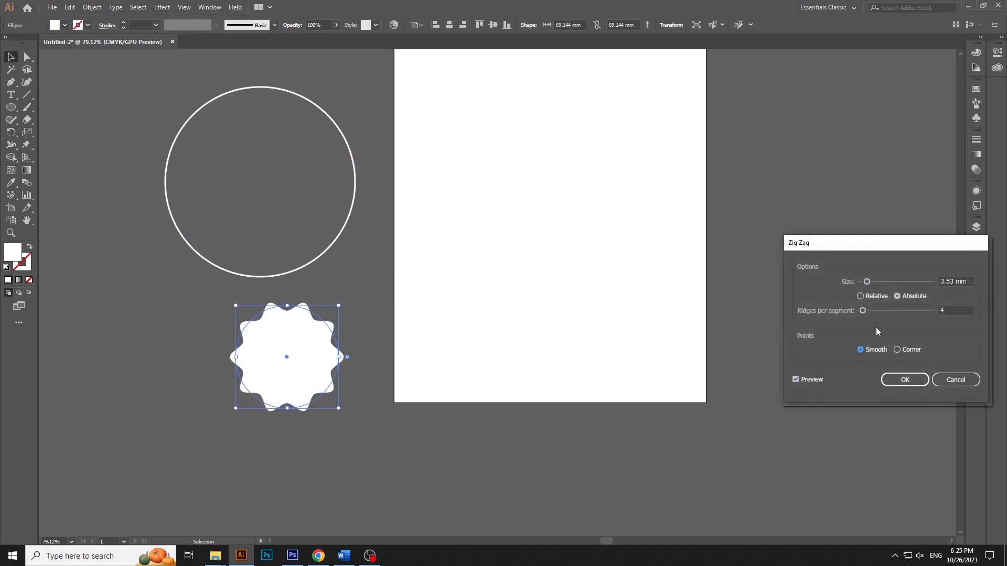
{"action": "left_click_drag", "start_coordinate": [867, 282], "coordinate": [865, 283]}
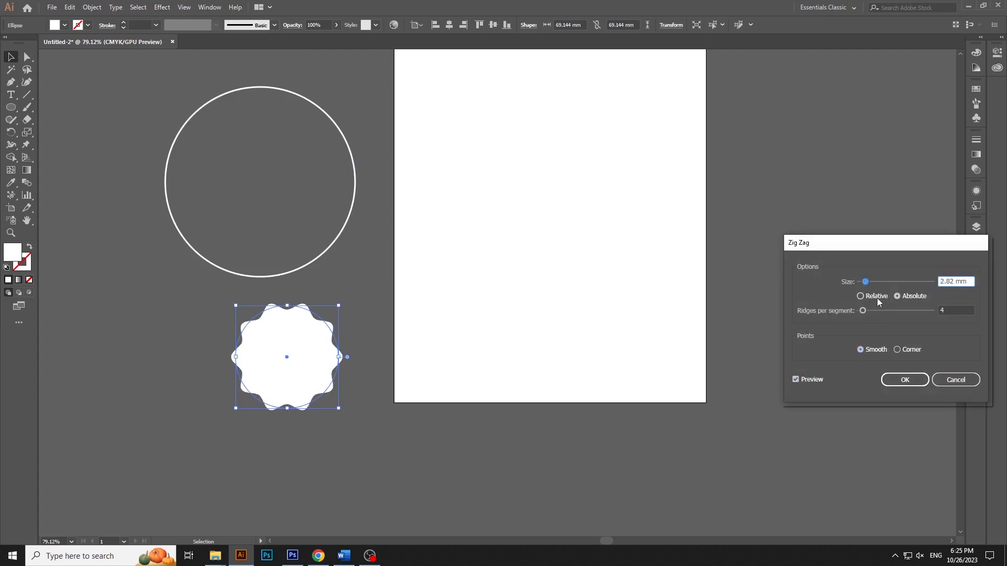
{"action": "left_click", "coordinate": [945, 306]}
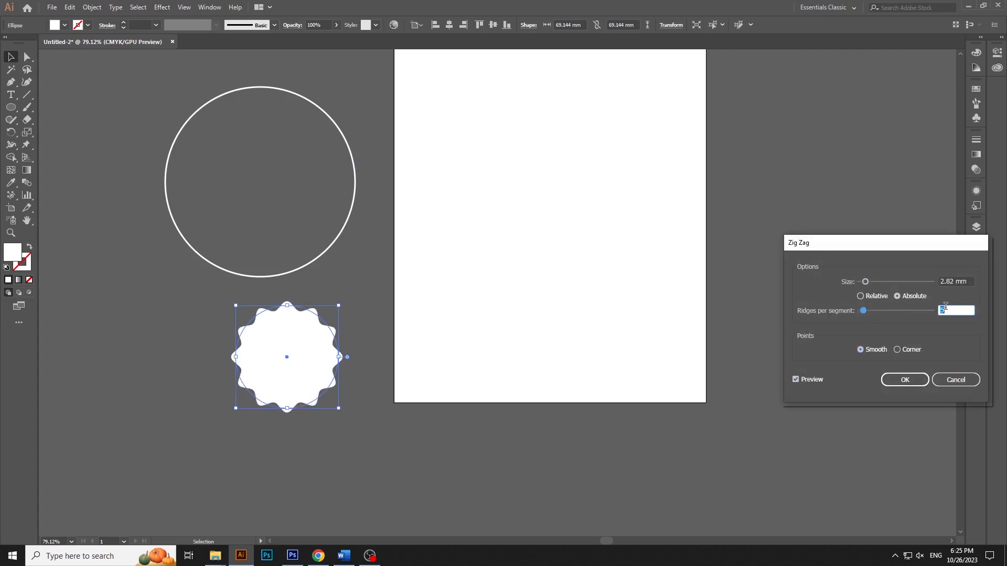
{"action": "left_click", "coordinate": [904, 380]}
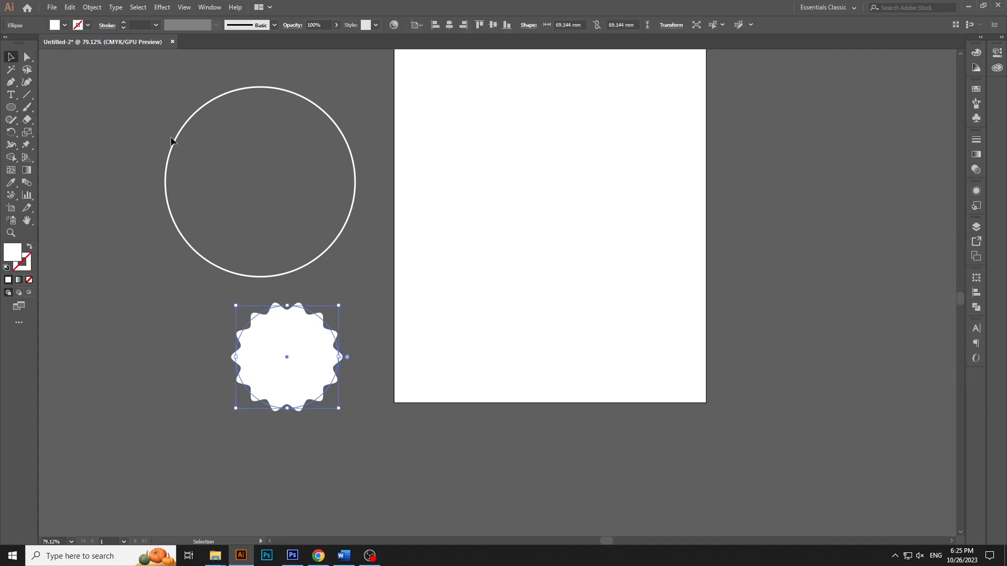
Step: Copy the scalloped white badge and paste it into the Photoshop advert as a smart object
{"action": "left_click", "coordinate": [70, 7]}
{"action": "left_click", "coordinate": [92, 59]}
{"action": "left_click", "coordinate": [292, 555]}
{"action": "left_click", "coordinate": [48, 7]}
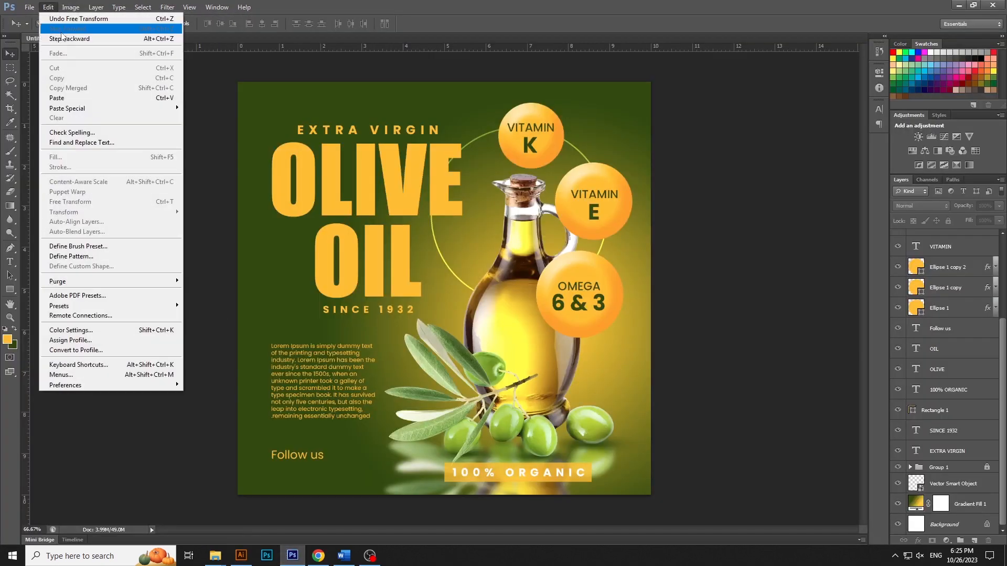
{"action": "left_click", "coordinate": [77, 99]}
{"action": "key", "text": "Return"}
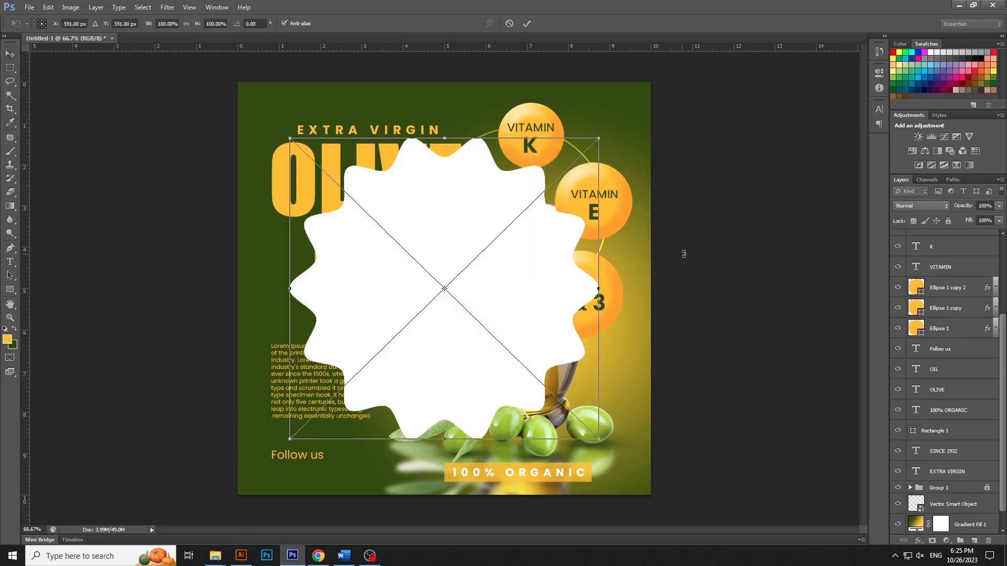
Step: Scale the white badge down and place it on the thin circle between the word OIL and the bottle
{"action": "left_click_drag", "start_coordinate": [288, 138], "coordinate": [401, 245]}
{"action": "mouse_move", "coordinate": [472, 296]}
{"action": "left_mouse_down"}
{"action": "mouse_move", "coordinate": [468, 337]}
{"action": "mouse_move", "coordinate": [485, 368]}
{"action": "mouse_move", "coordinate": [481, 282]}
{"action": "mouse_move", "coordinate": [461, 357]}
{"action": "mouse_move", "coordinate": [604, 398]}
{"action": "mouse_move", "coordinate": [443, 363]}
{"action": "mouse_move", "coordinate": [472, 281]}
{"action": "left_mouse_up"}
{"action": "key", "text": "Return"}
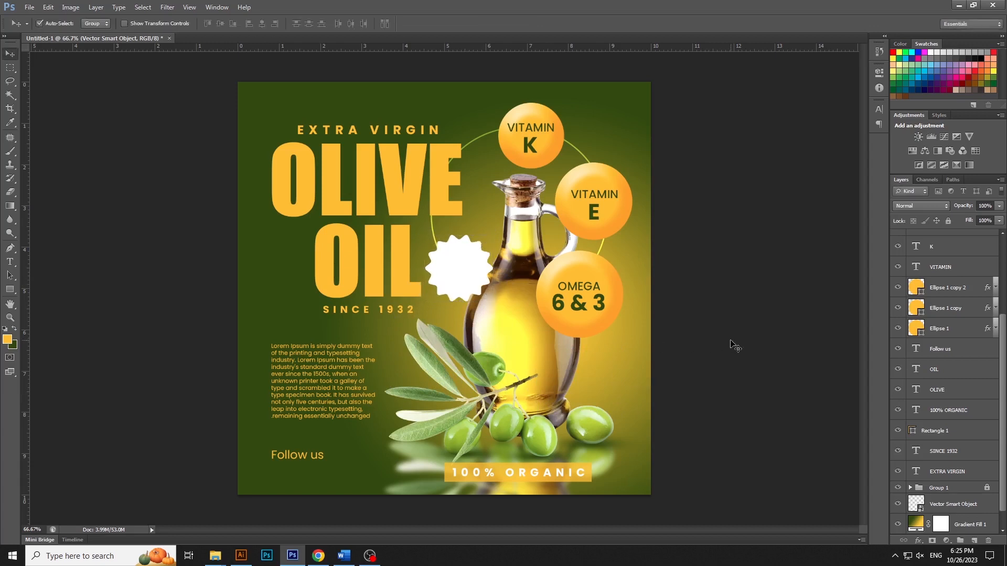
Step: Duplicate the SINCE 1932 text layer and place the copy just below the original
{"action": "left_click", "coordinate": [355, 311]}
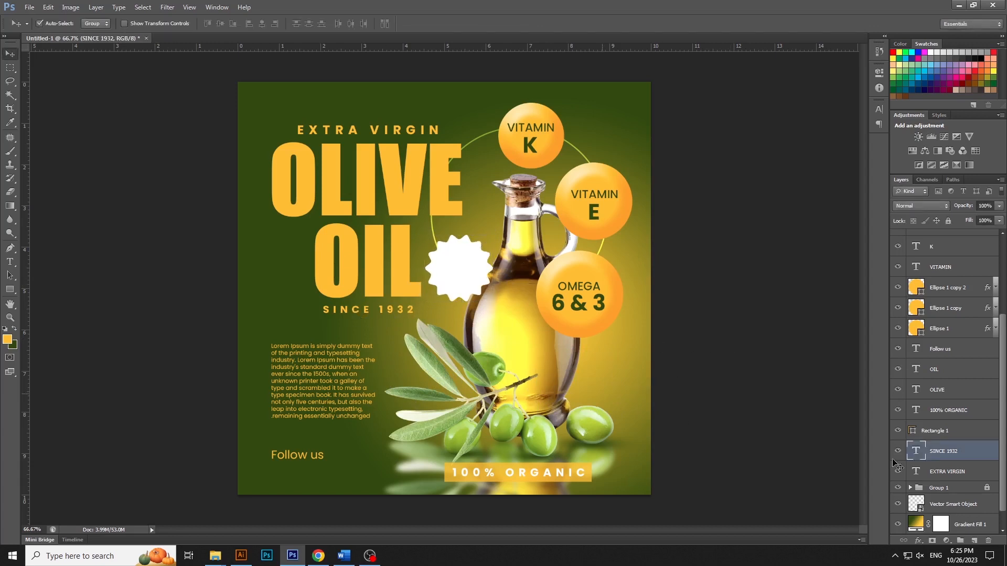
{"action": "right_click", "coordinate": [975, 454]}
{"action": "left_click", "coordinate": [923, 86]}
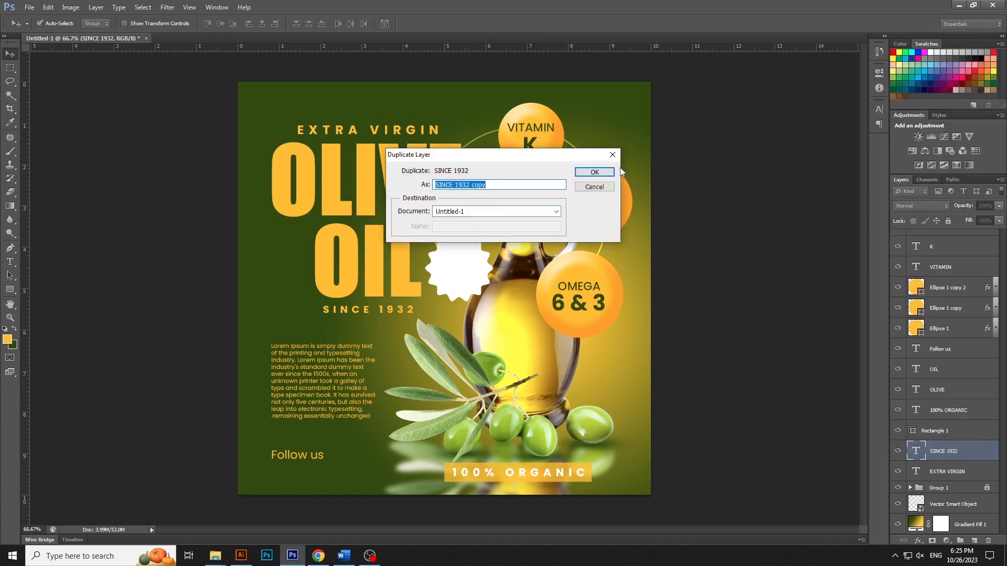
{"action": "left_click", "coordinate": [595, 172]}
{"action": "left_click_drag", "start_coordinate": [341, 309], "coordinate": [330, 326]}
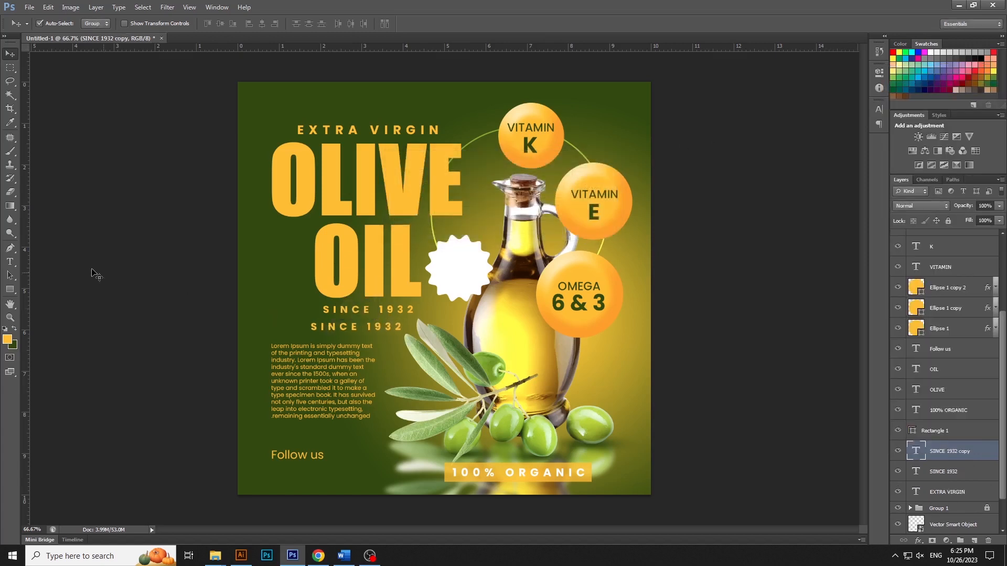
Step: Replace the duplicated text with "100%" and "NATURAL" on two lines
{"action": "left_click", "coordinate": [10, 262]}
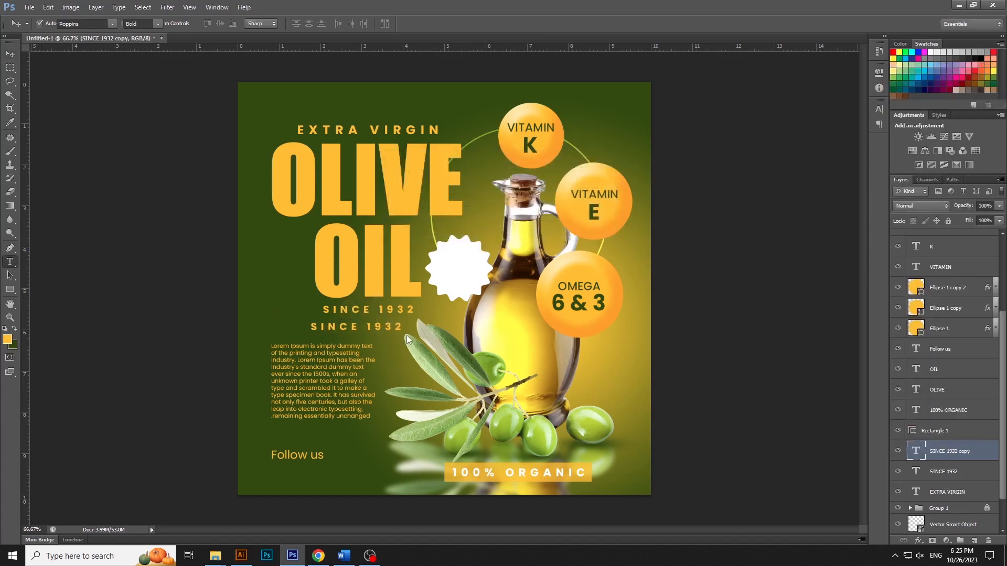
{"action": "left_click", "coordinate": [367, 328]}
{"action": "key", "text": "ctrl+a"}
{"action": "type", "text": "100%"}
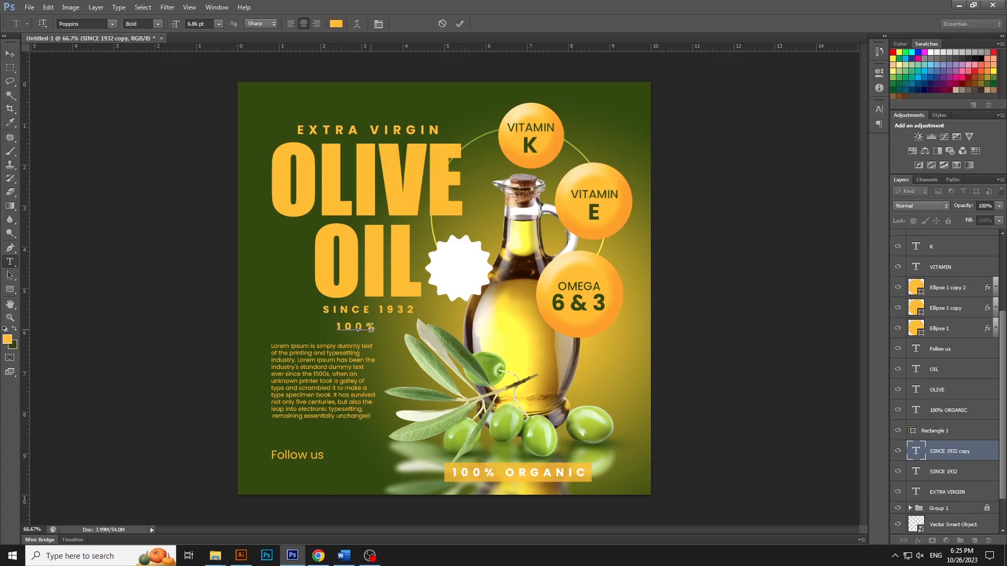
{"action": "key", "text": "Return"}
{"action": "type", "text": "NATURAL"}
Step: Set the tracking of the 100% NATURAL text to 0 and move the text onto the white badge
{"action": "key", "text": "ctrl+a"}
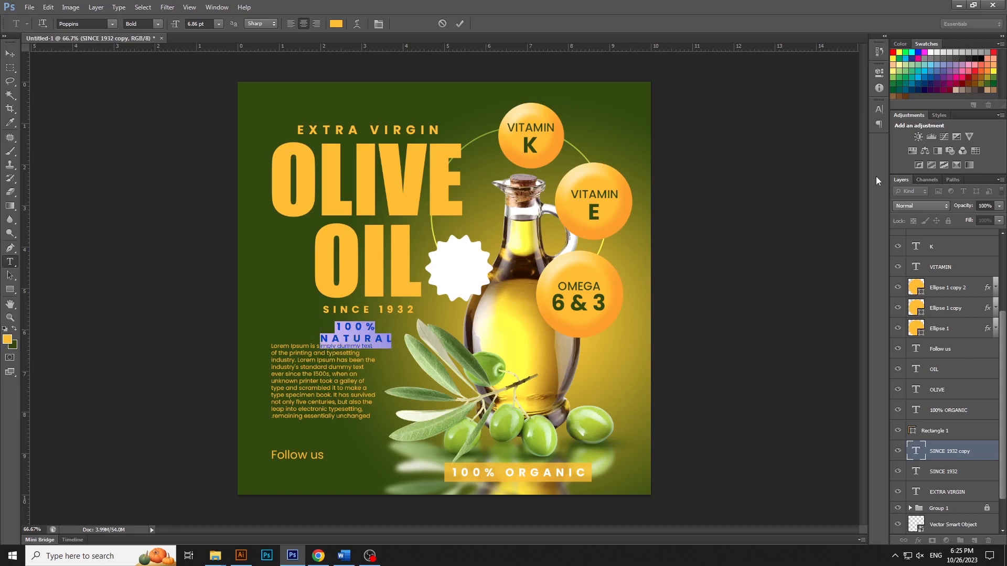
{"action": "left_click", "coordinate": [880, 115]}
{"action": "left_click", "coordinate": [858, 143]}
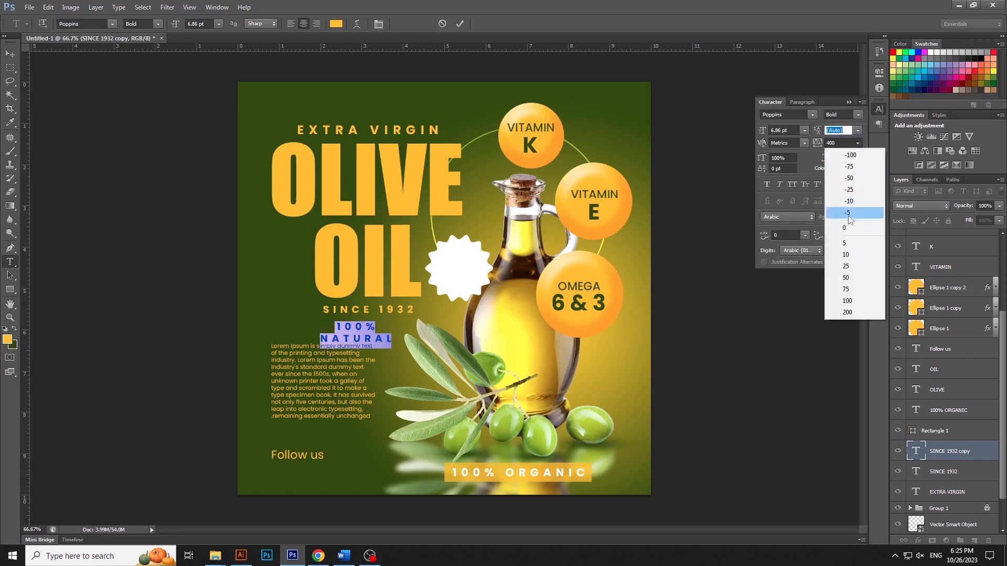
{"action": "left_click", "coordinate": [836, 229]}
{"action": "left_click", "coordinate": [10, 54]}
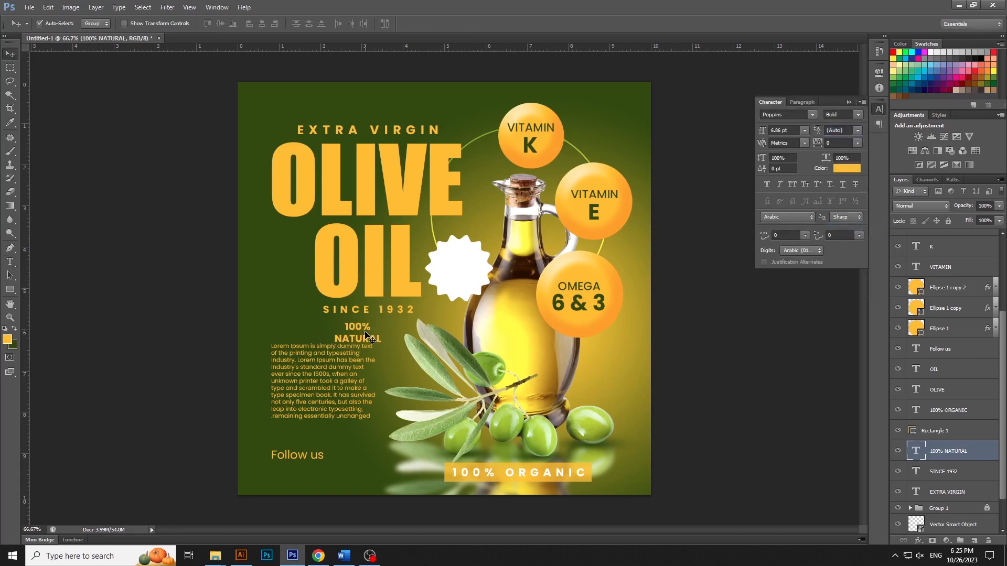
{"action": "left_click_drag", "start_coordinate": [365, 329], "coordinate": [471, 265]}
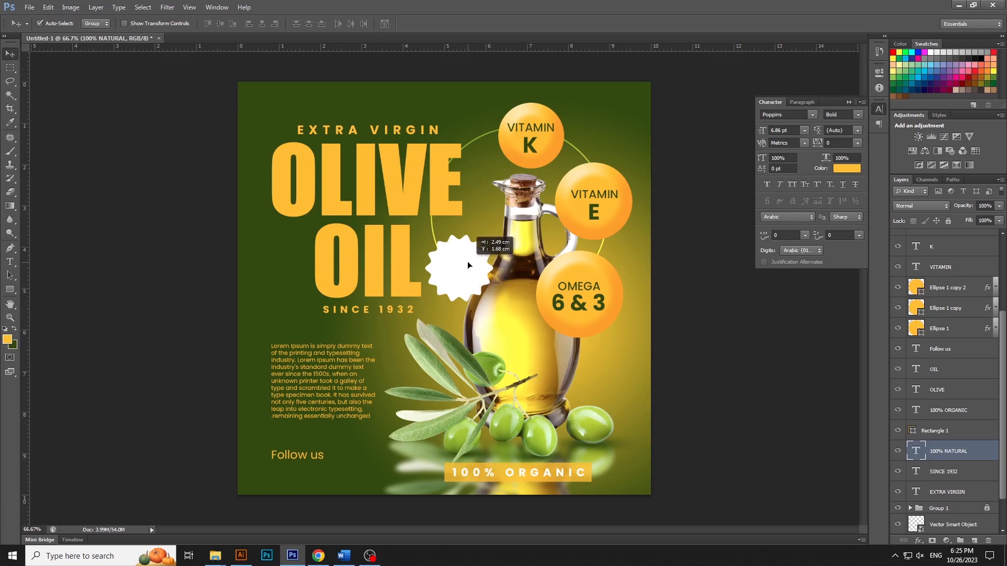
Step: Recolor the 100% NATURAL text with the dark green 314a03 sampled from the advert's background corner
{"action": "double_click", "coordinate": [916, 451]}
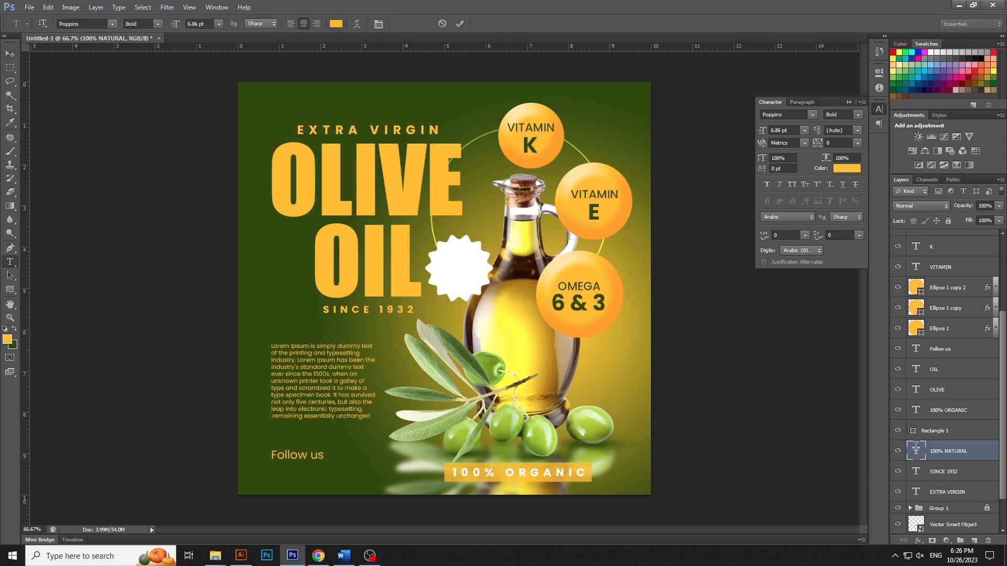
{"action": "left_click", "coordinate": [334, 25]}
{"action": "left_click", "coordinate": [243, 88]}
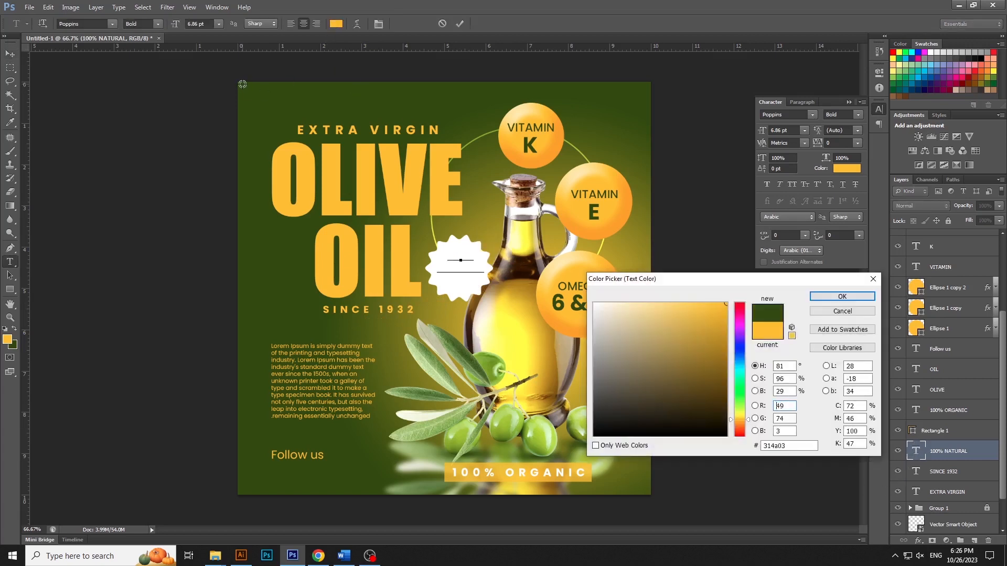
{"action": "left_click", "coordinate": [840, 296]}
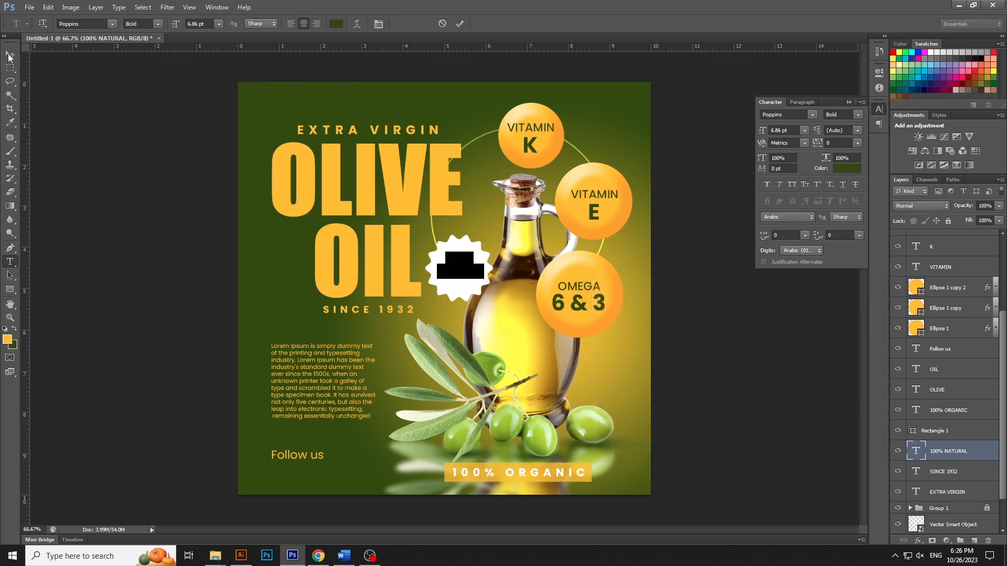
{"action": "left_click", "coordinate": [8, 54]}
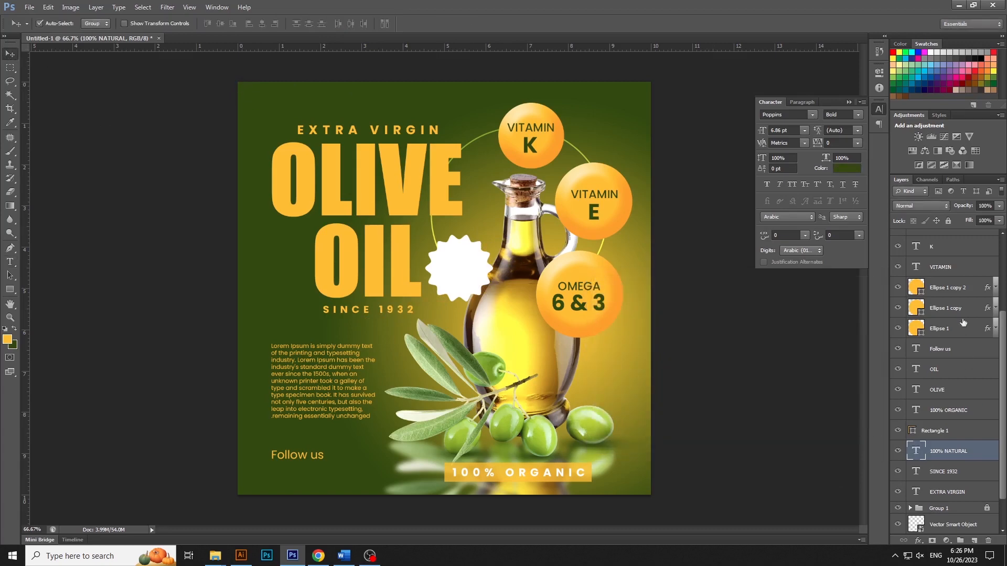
Step: Move the 100% NATURAL layer to the top of the layer stack and shift the text down to the centre of the white badge
{"action": "double_click", "coordinate": [976, 457]}
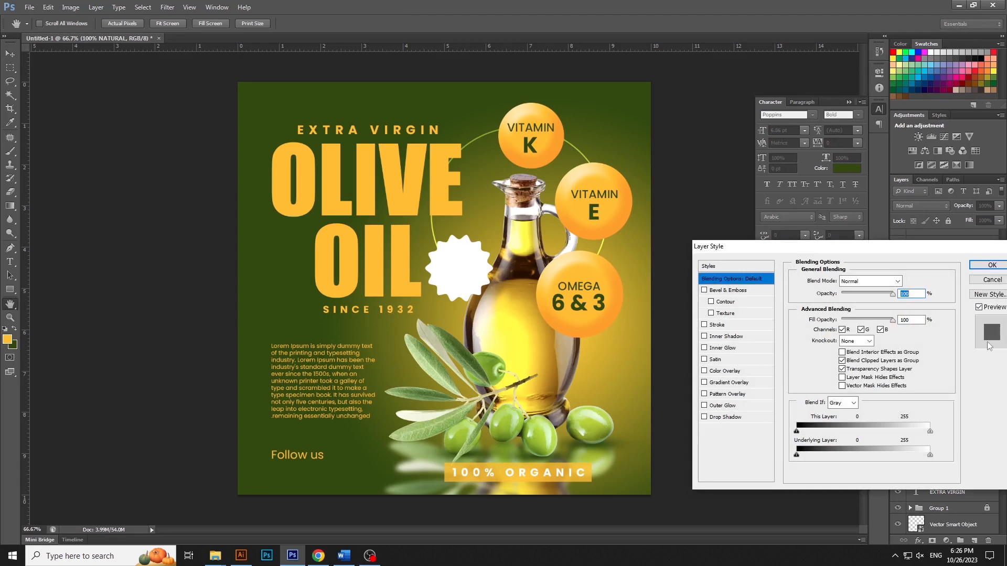
{"action": "left_click", "coordinate": [984, 285]}
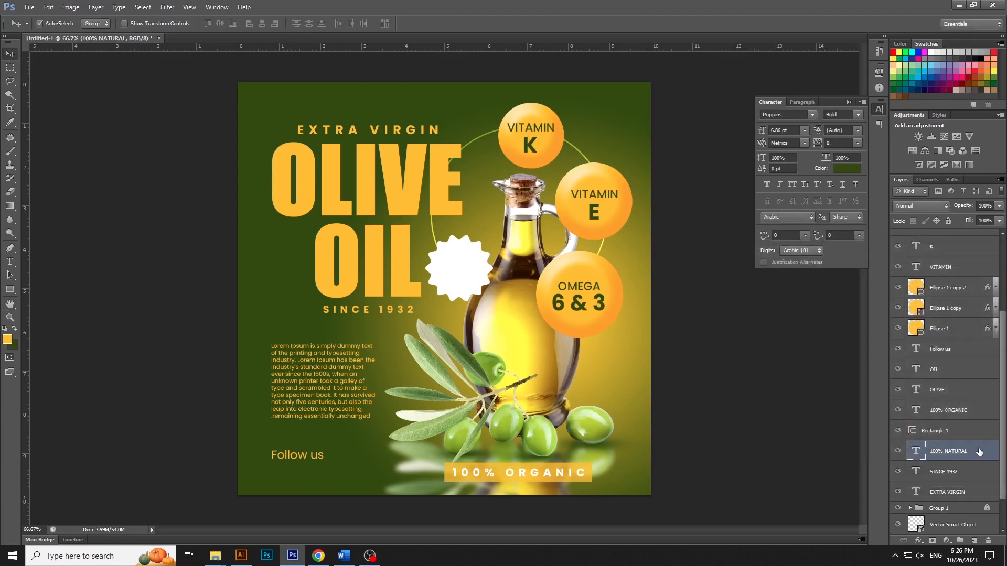
{"action": "left_click_drag", "start_coordinate": [979, 451], "coordinate": [958, 277]}
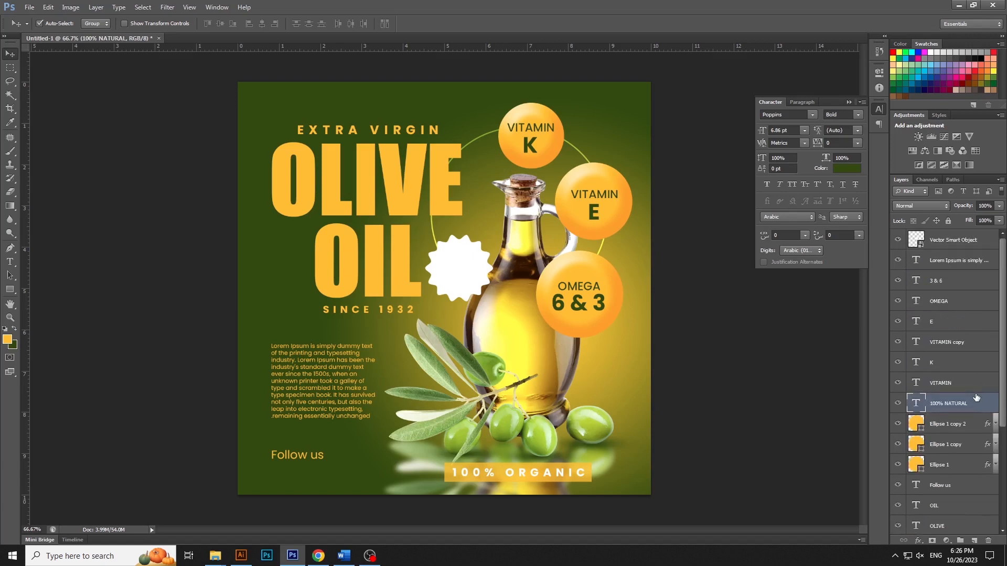
{"action": "left_click_drag", "start_coordinate": [976, 397], "coordinate": [954, 236]}
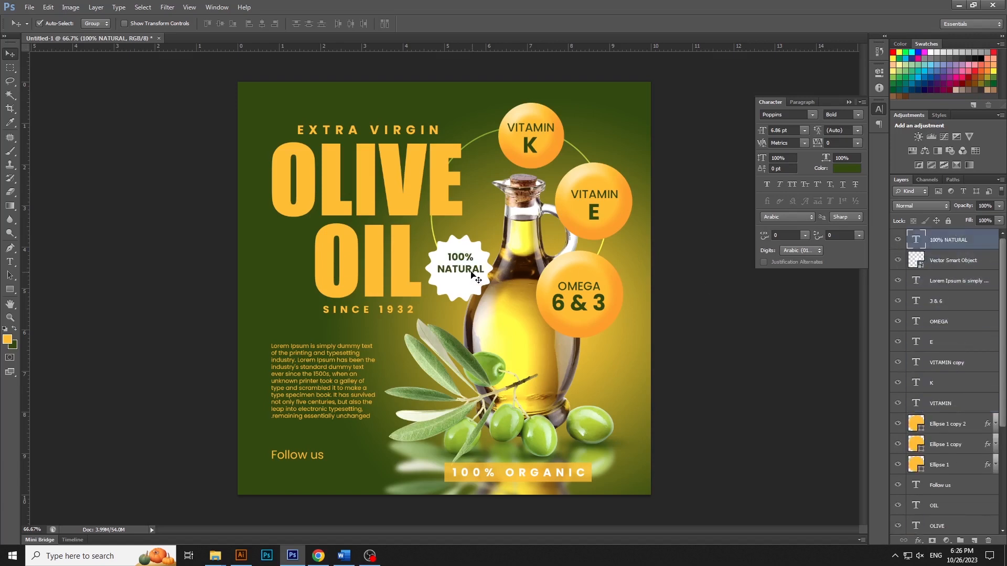
{"action": "left_click_drag", "start_coordinate": [471, 273], "coordinate": [473, 277]}
Step: Apply a smooth Inner Bevel to the white badge with depth 215%, size 27 px, highlight opacity 51% and shadow opacity 42%
{"action": "left_click", "coordinate": [986, 269]}
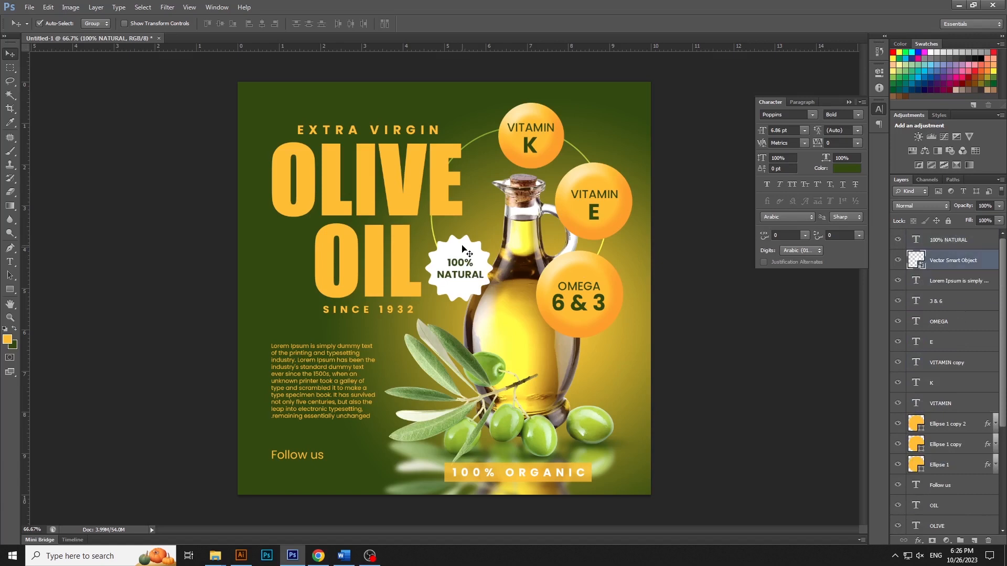
{"action": "double_click", "coordinate": [986, 261]}
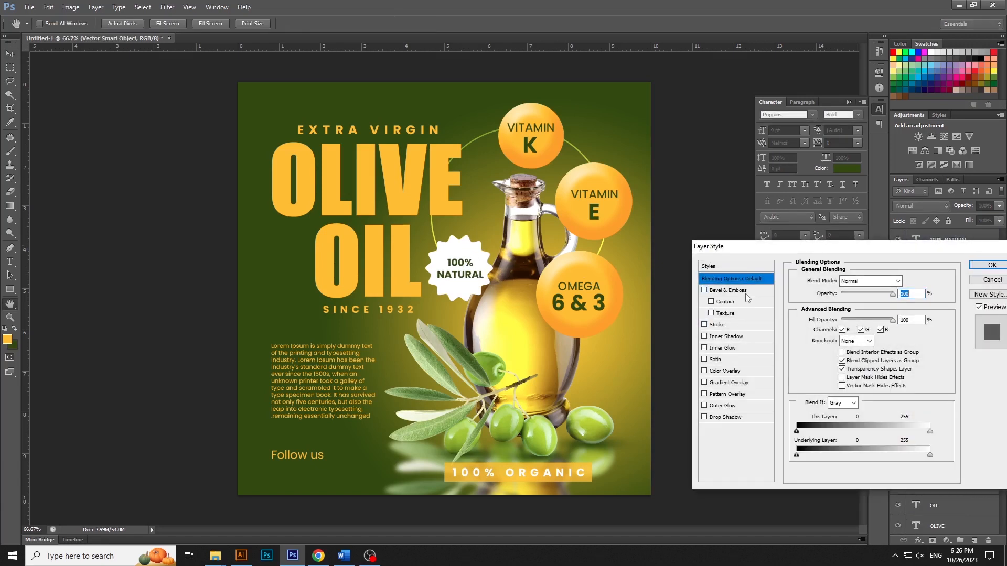
{"action": "left_click", "coordinate": [746, 294]}
{"action": "left_click", "coordinate": [855, 329]}
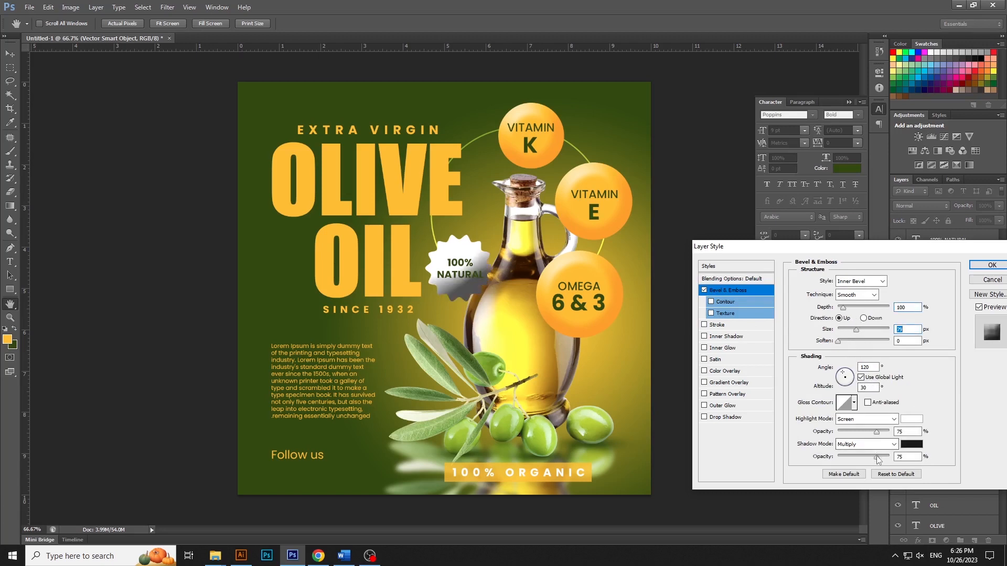
{"action": "left_click_drag", "start_coordinate": [881, 435], "coordinate": [859, 457]}
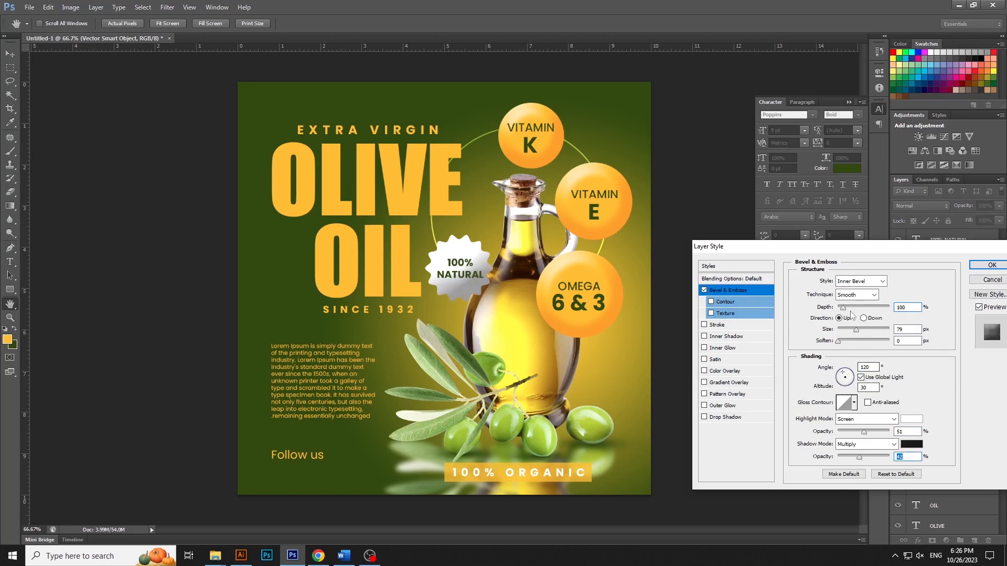
{"action": "left_click_drag", "start_coordinate": [842, 308], "coordinate": [846, 334]}
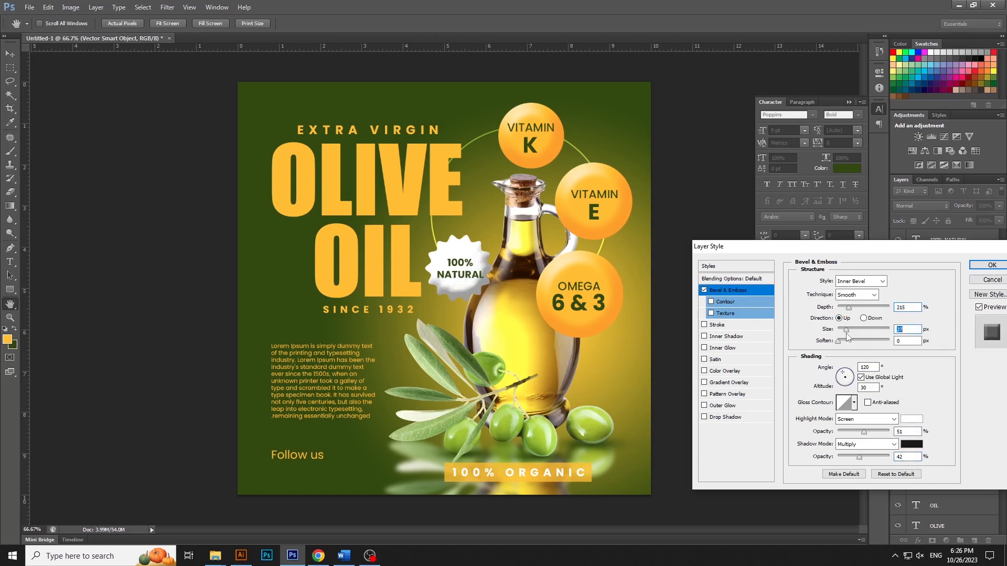
{"action": "left_click", "coordinate": [991, 264]}
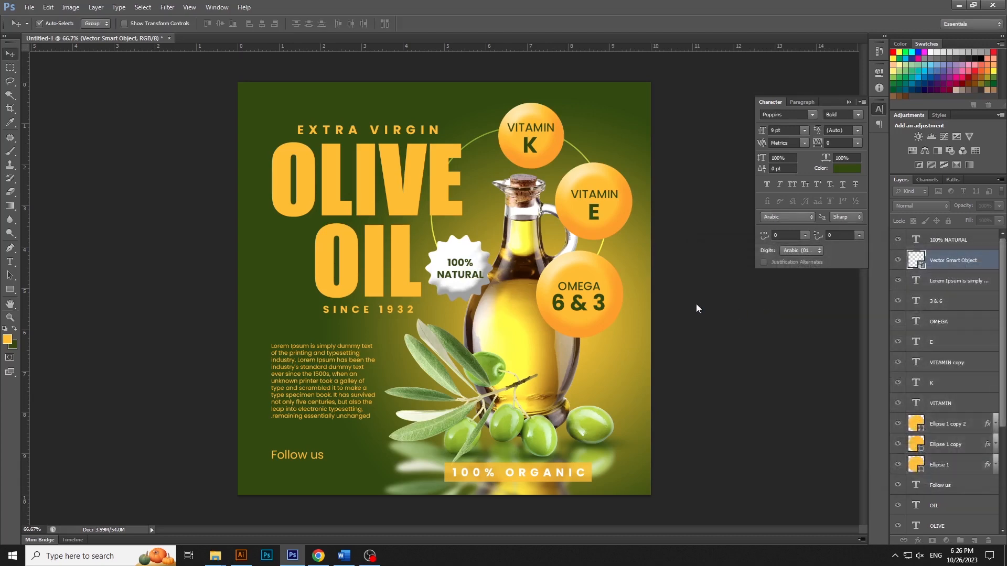
{"action": "left_click", "coordinate": [481, 279]}
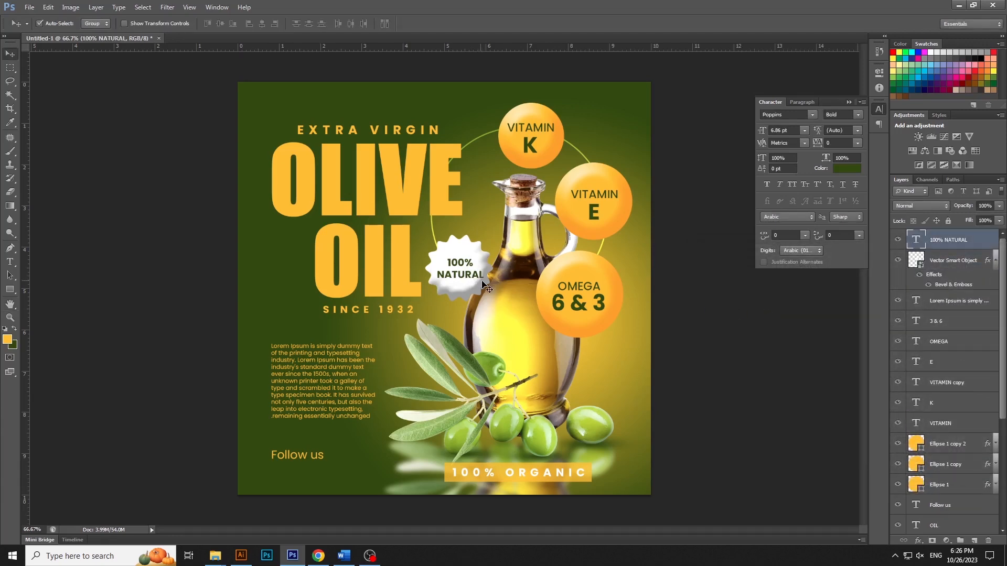
{"action": "left_click", "coordinate": [701, 287]}
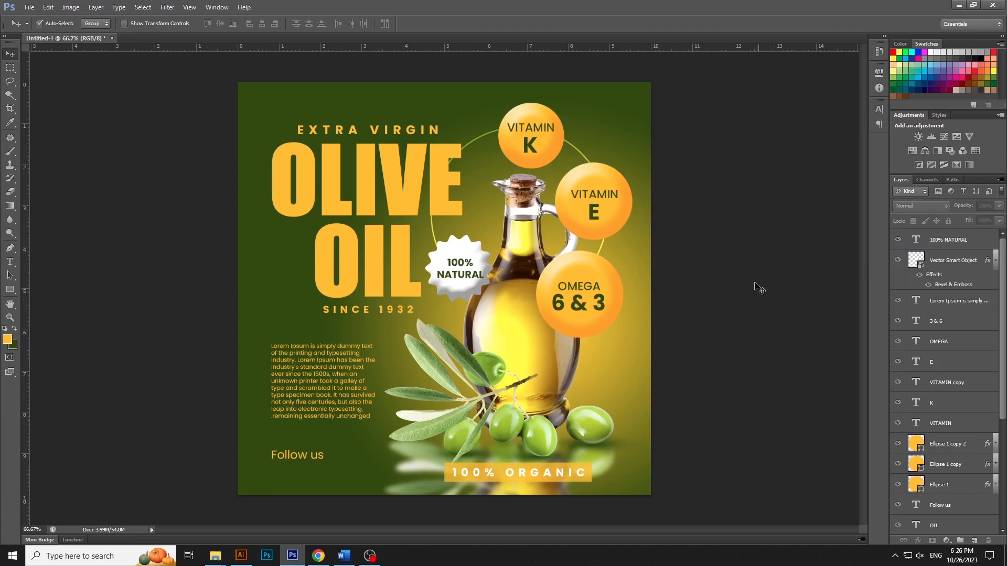
{"action": "left_click", "coordinate": [993, 261]}
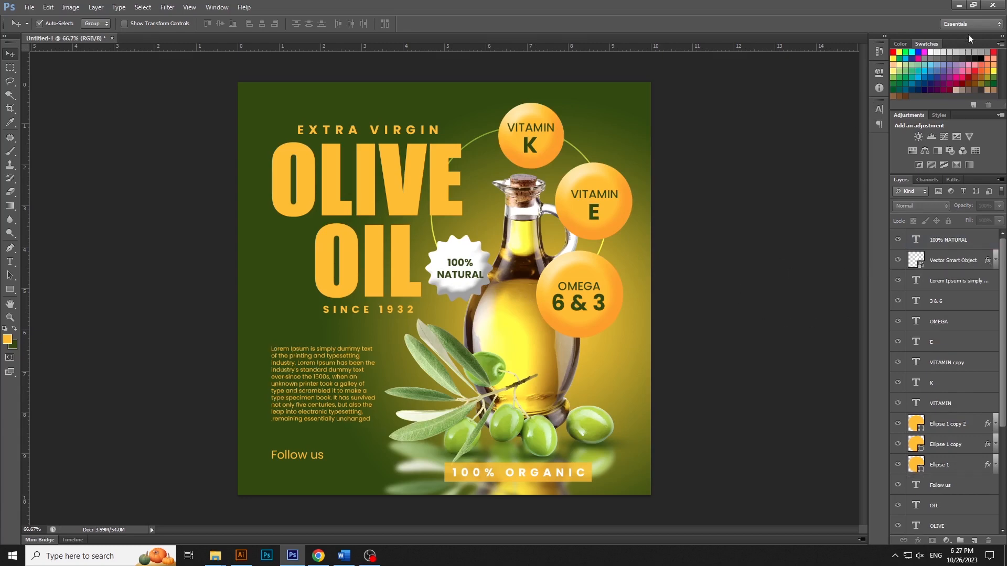
Step: Open 35.psd from the desktop and copy its row of social media icons into the olive oil advert, just below Follow us
{"action": "left_click", "coordinate": [959, 5]}
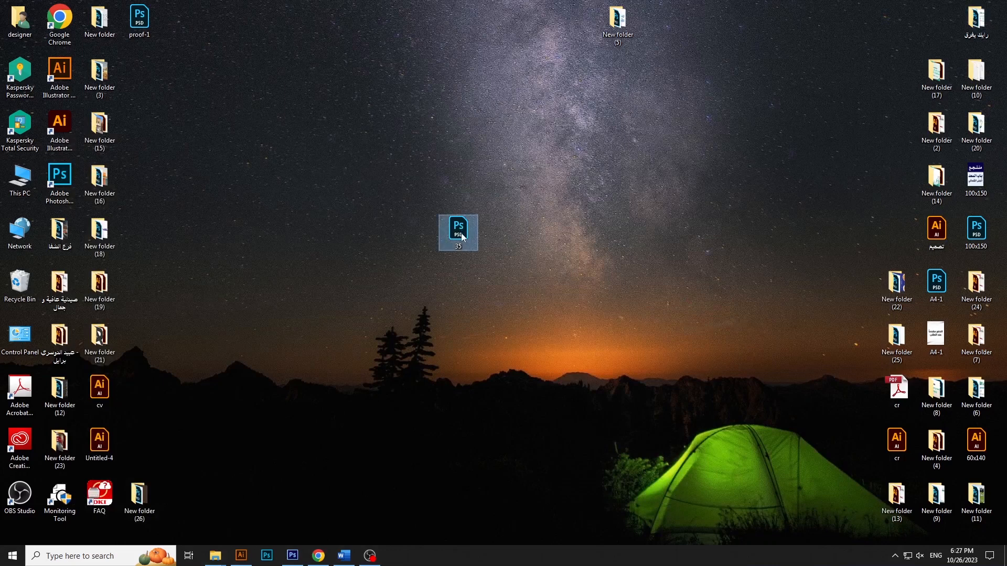
{"action": "double_click", "coordinate": [459, 234]}
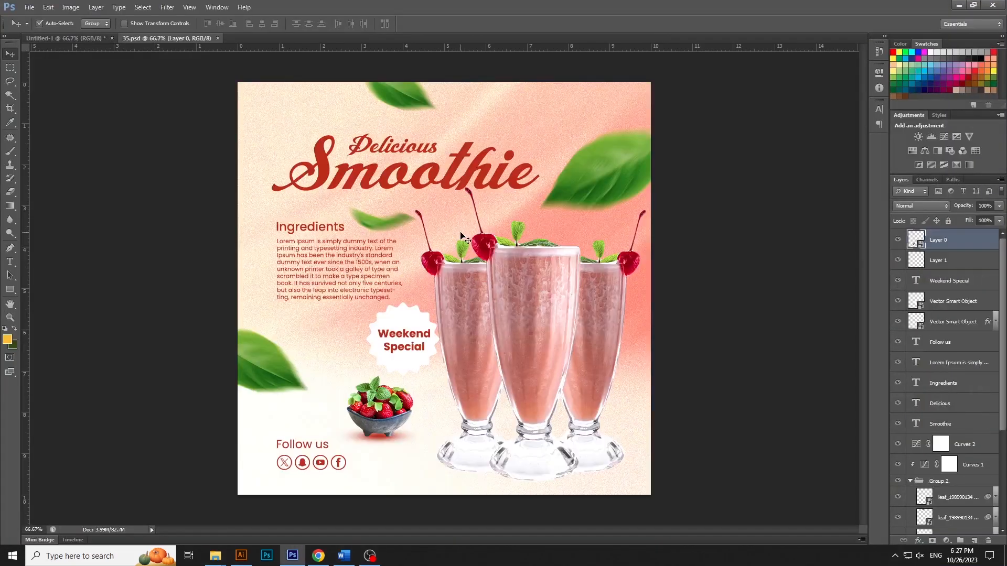
{"action": "left_click", "coordinate": [305, 464]}
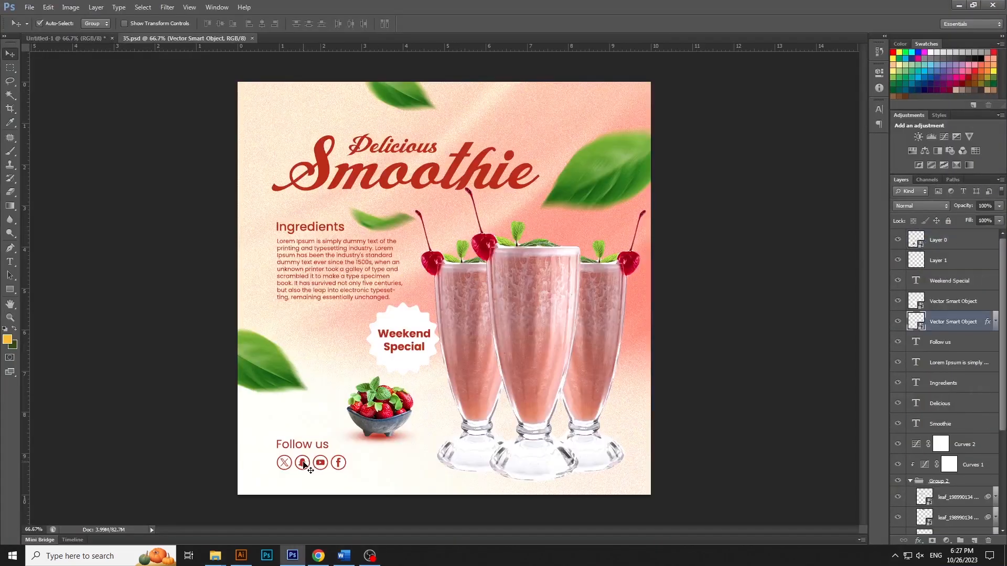
{"action": "left_click_drag", "start_coordinate": [304, 463], "coordinate": [269, 434]}
{"action": "mouse_move", "coordinate": [303, 479]}
{"action": "left_mouse_down"}
{"action": "mouse_move", "coordinate": [310, 485]}
{"action": "mouse_move", "coordinate": [297, 475]}
{"action": "left_mouse_up"}
{"action": "left_click", "coordinate": [301, 499]}
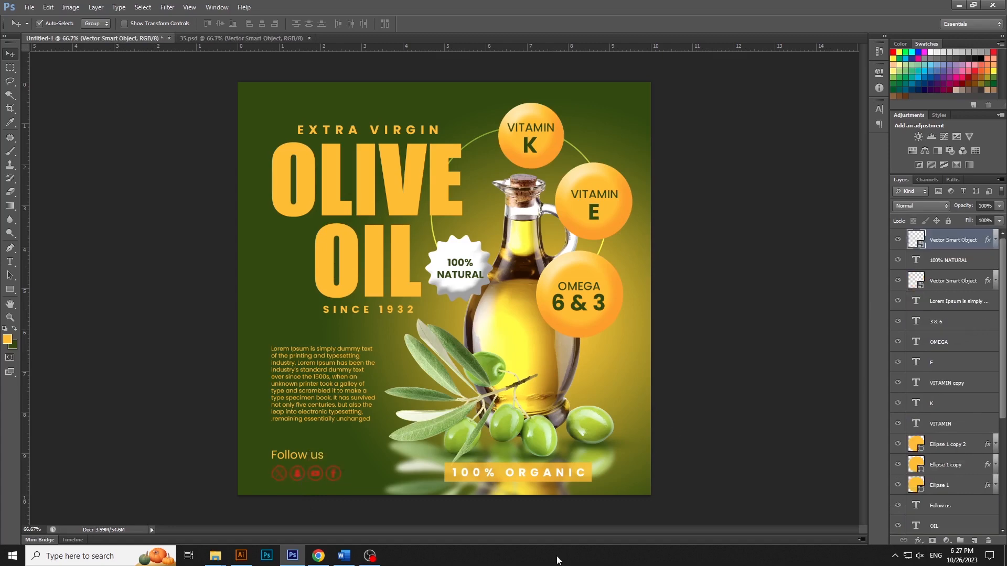
Step: Change the social icons' Color Overlay to the gold ffc000 sampled from the OLIVE title
{"action": "left_click", "coordinate": [725, 371]}
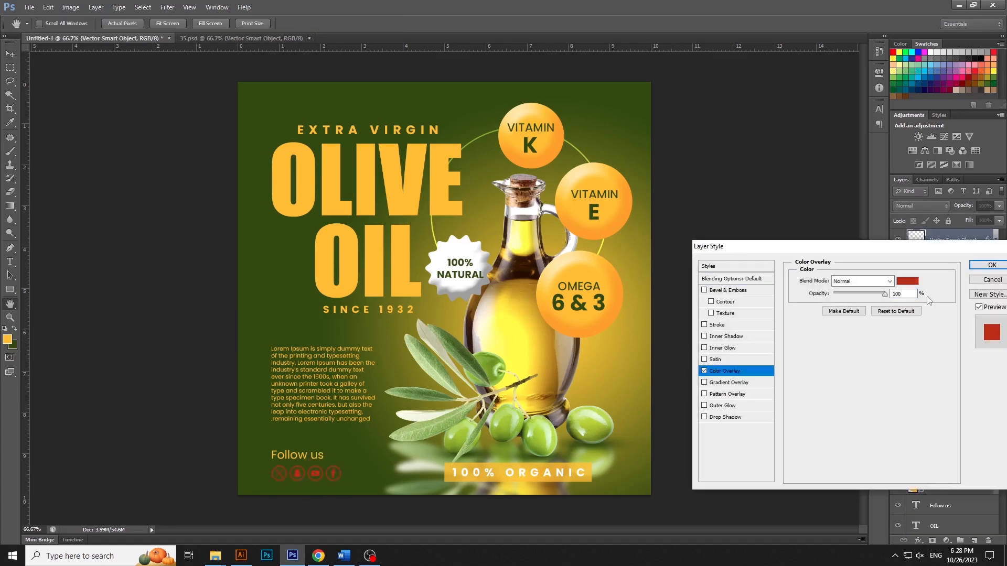
{"action": "left_click", "coordinate": [907, 281]}
{"action": "left_click", "coordinate": [437, 173]}
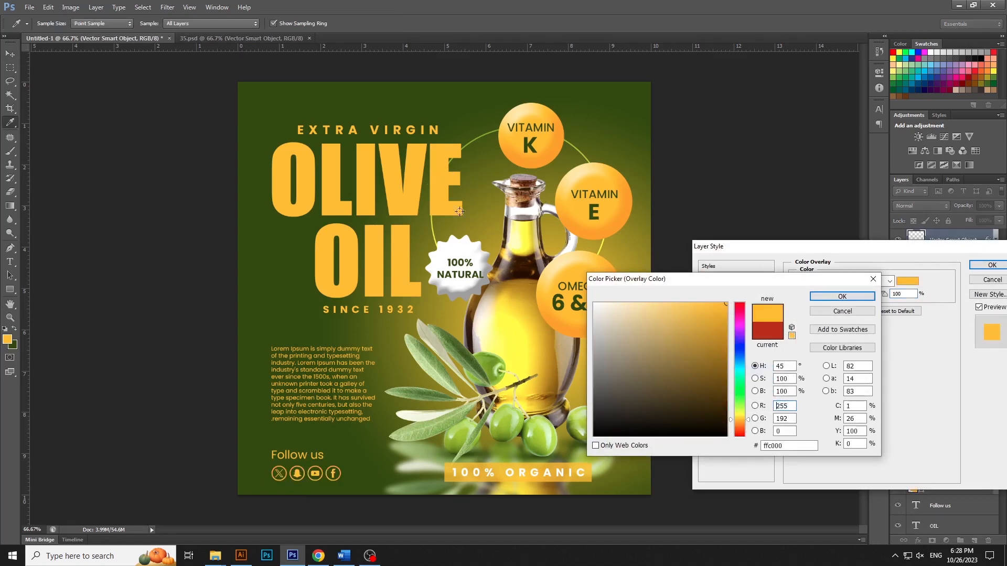
{"action": "left_click", "coordinate": [839, 295]}
{"action": "left_click", "coordinate": [989, 267]}
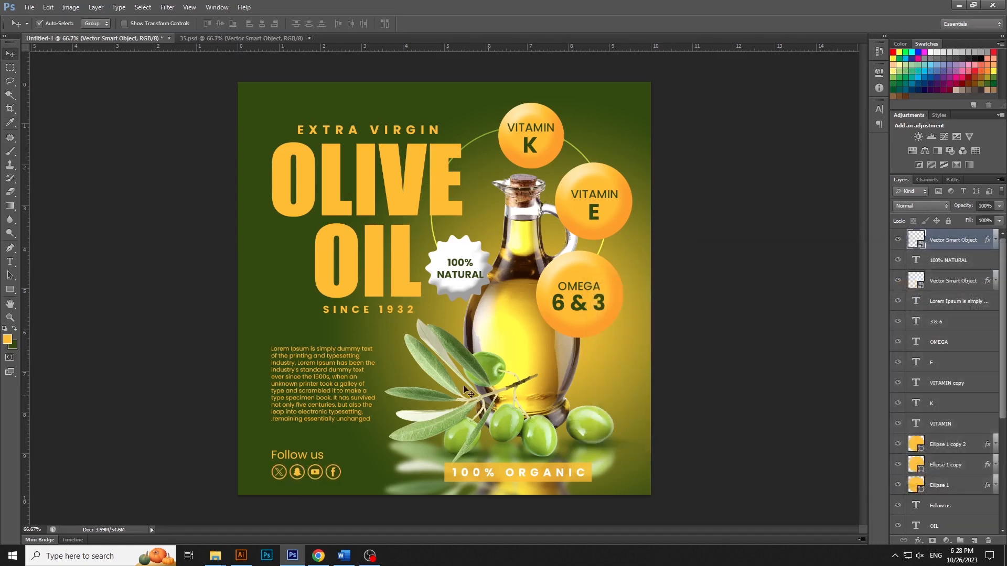
{"action": "left_click_drag", "start_coordinate": [25, 209], "coordinate": [1, 247]}
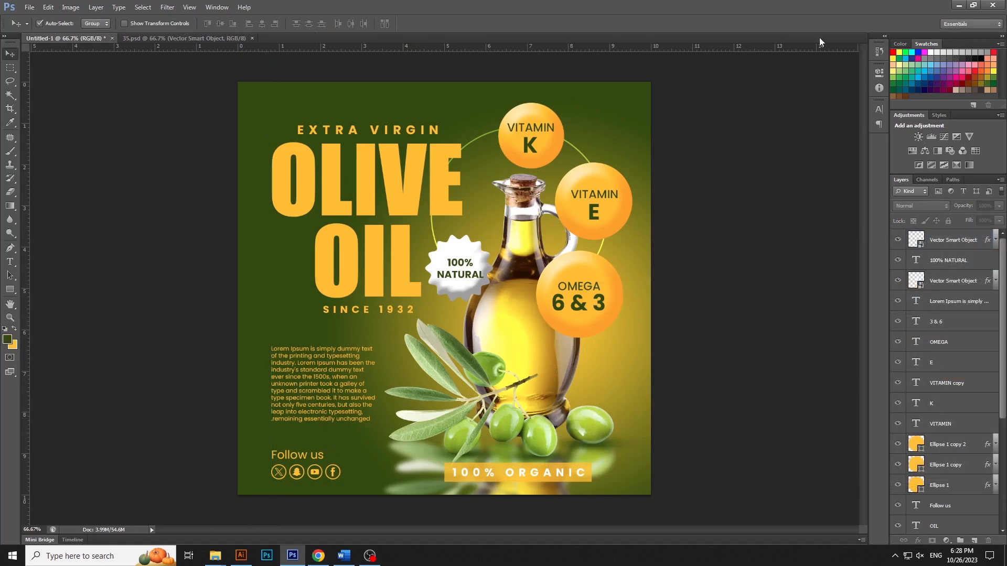